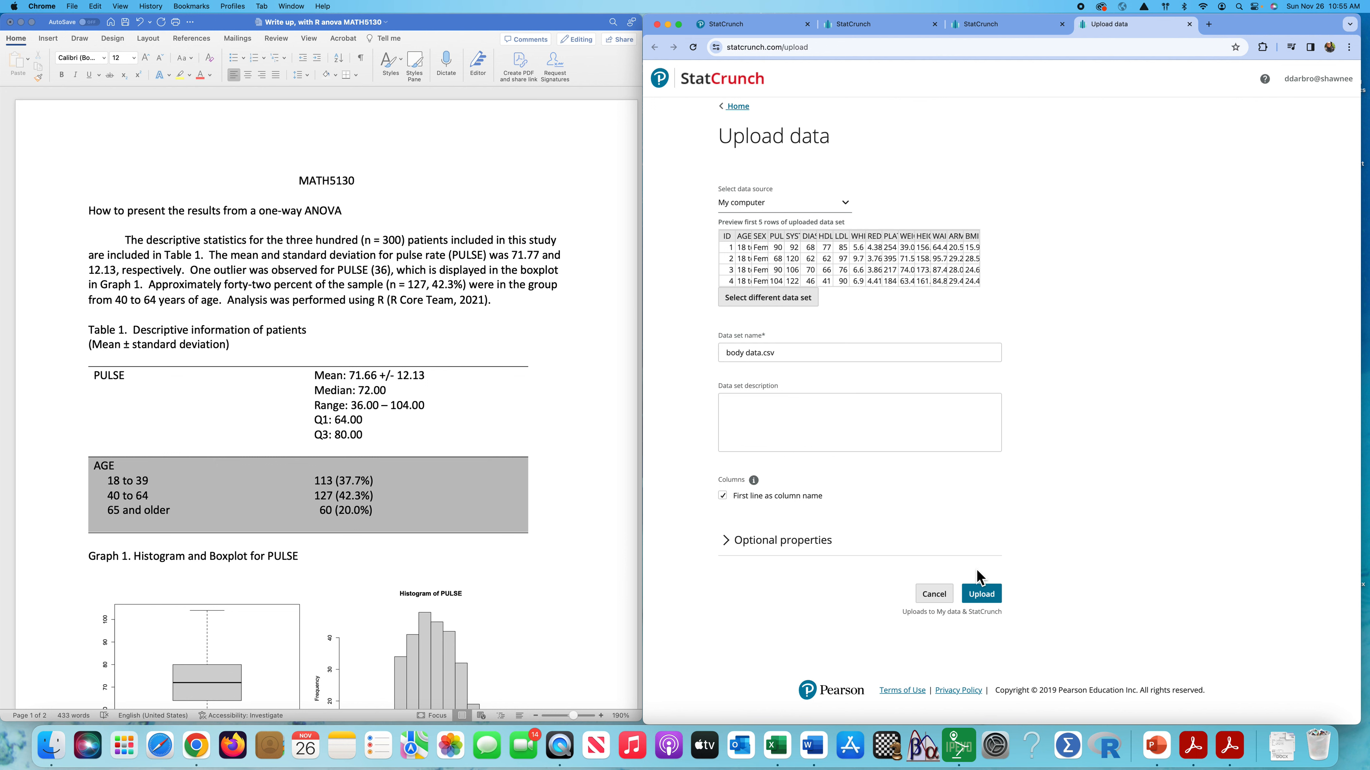
Upload the body data.csv data set with its first line as column names and look through its patient rows.
click(982, 599)
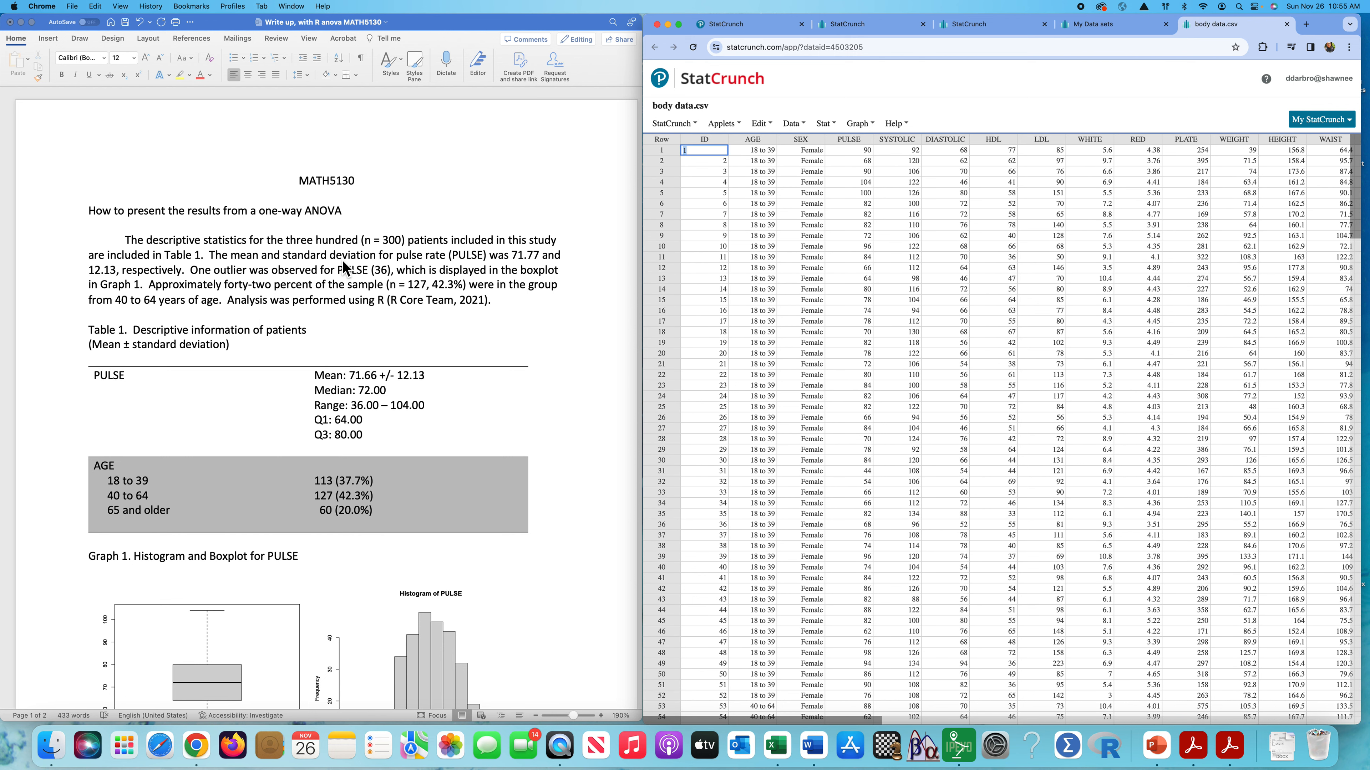
scroll(939, 322, down, 5)
scroll(939, 322, down, 20)
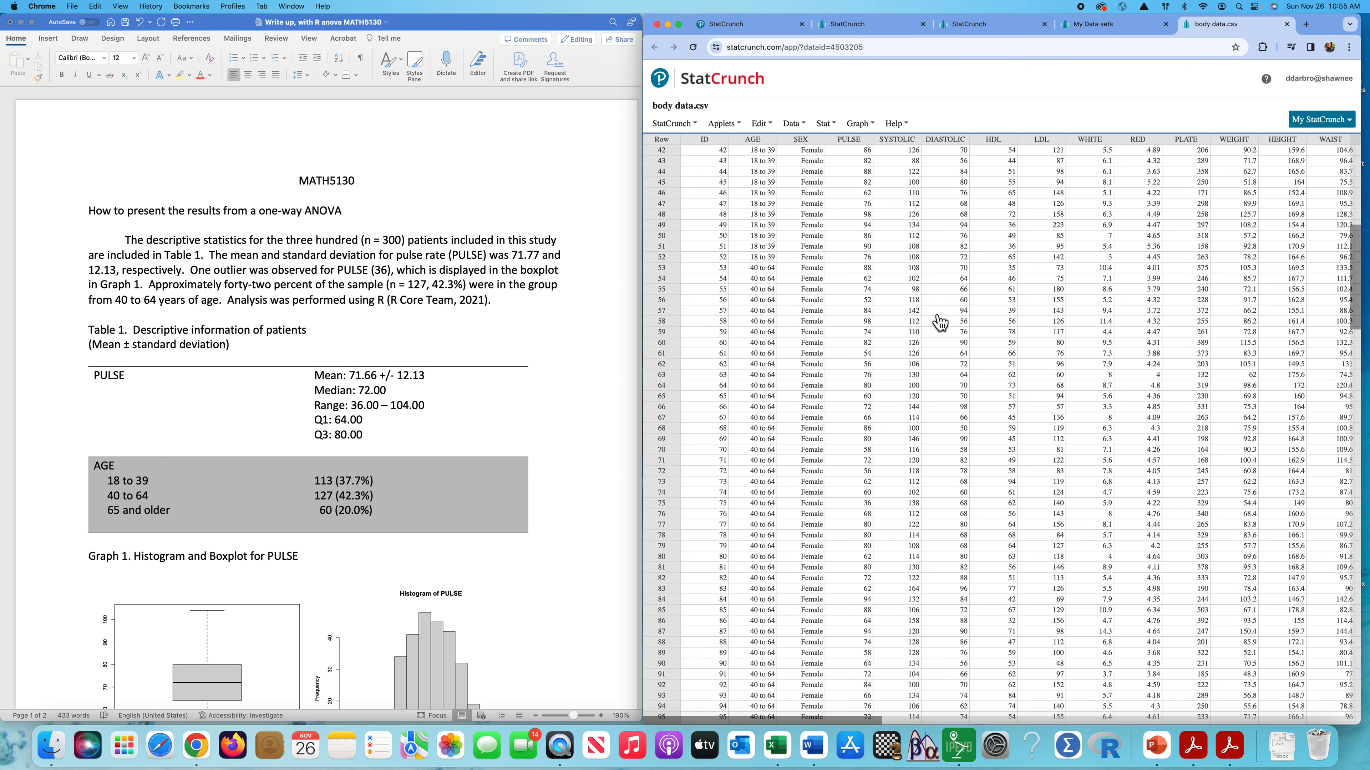
scroll(939, 322, down, 20)
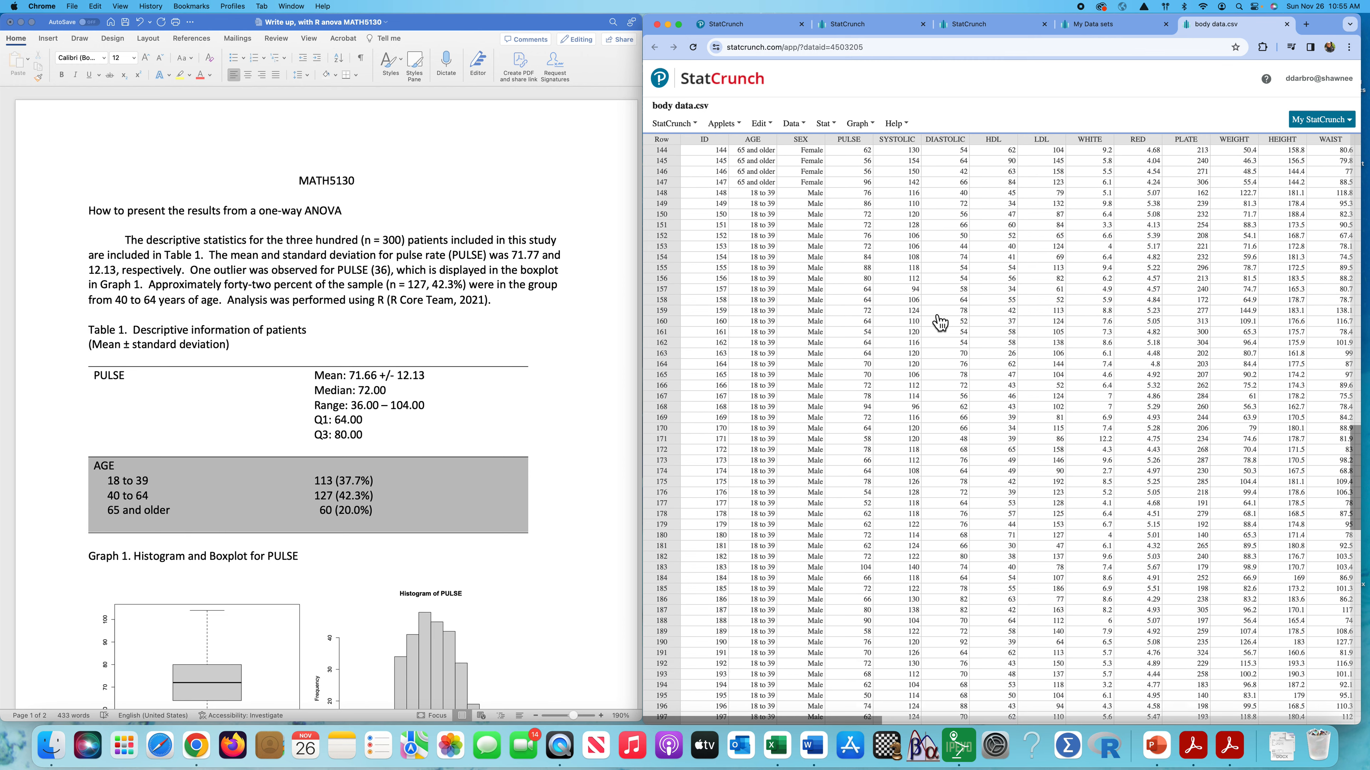
scroll(939, 322, down, 13)
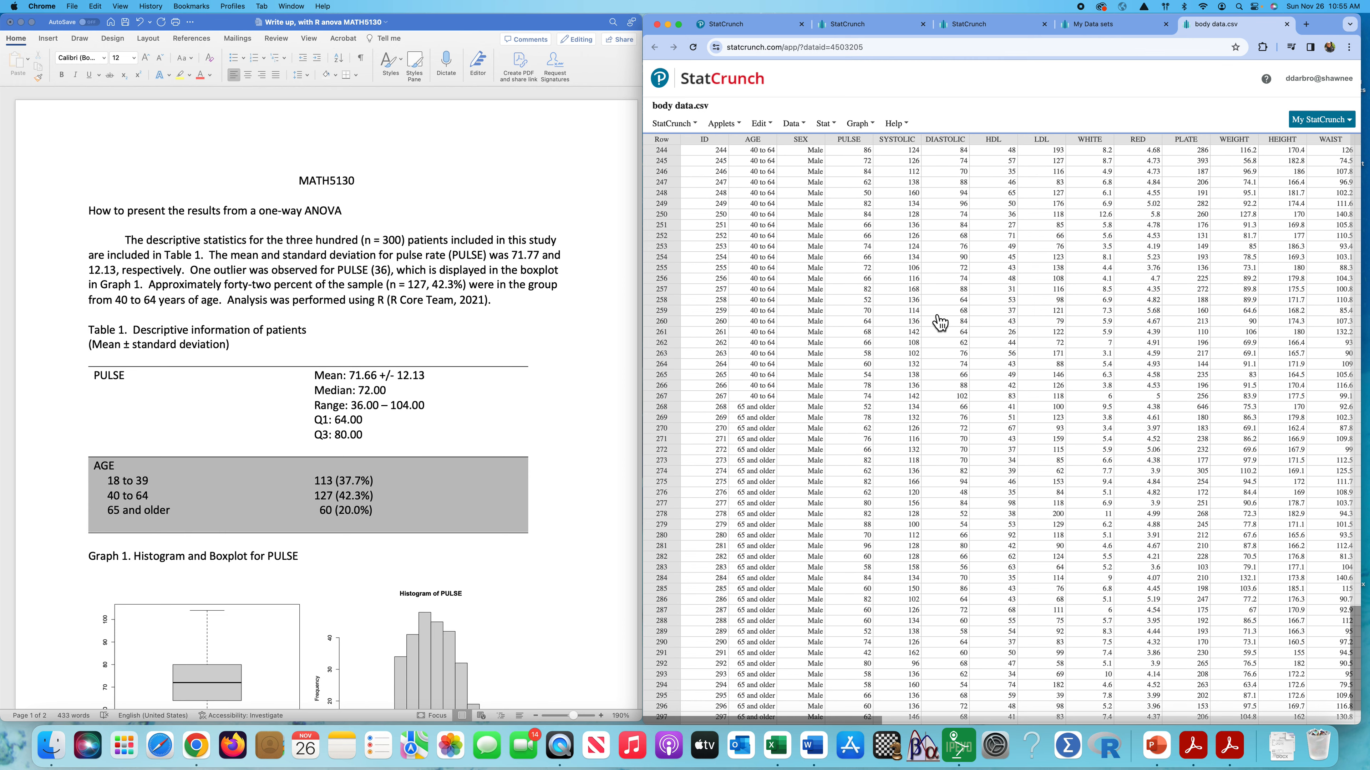
scroll(940, 322, up, 20)
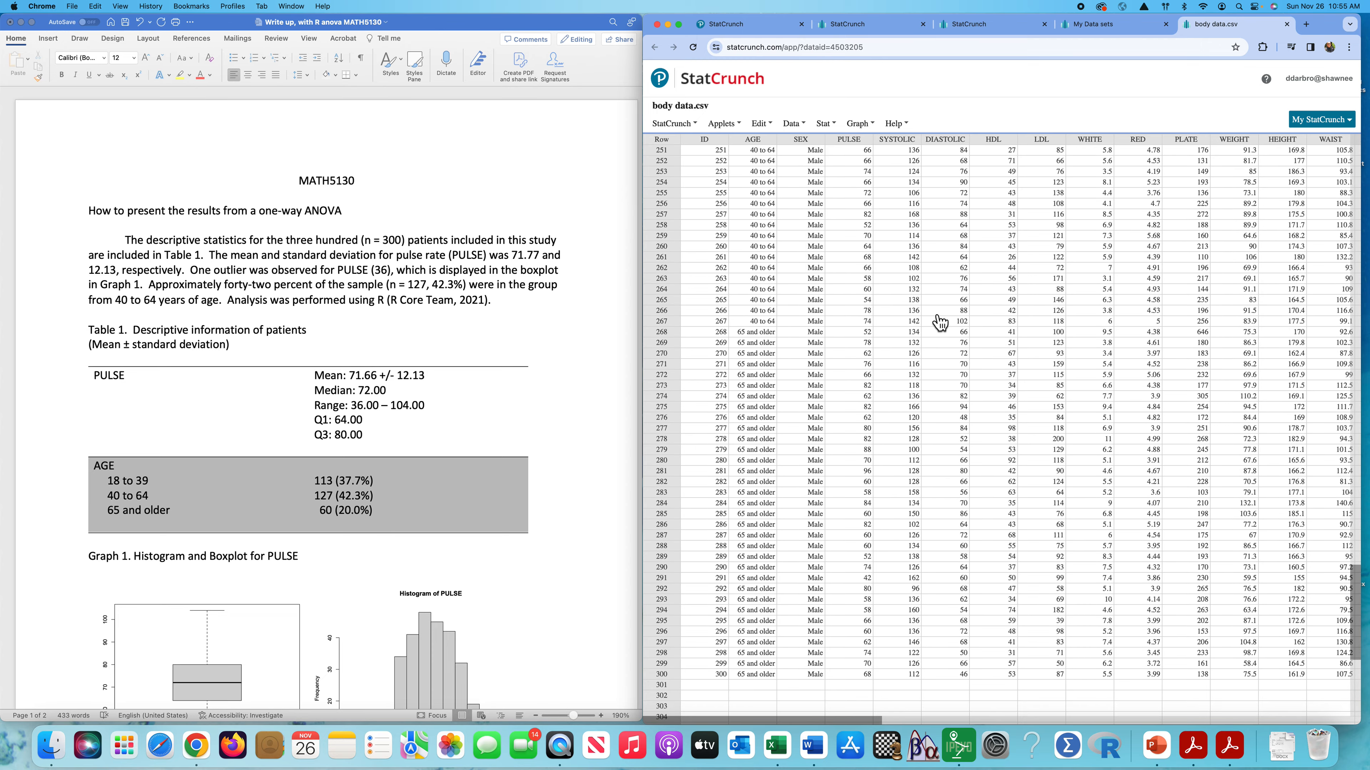
scroll(940, 322, up, 20)
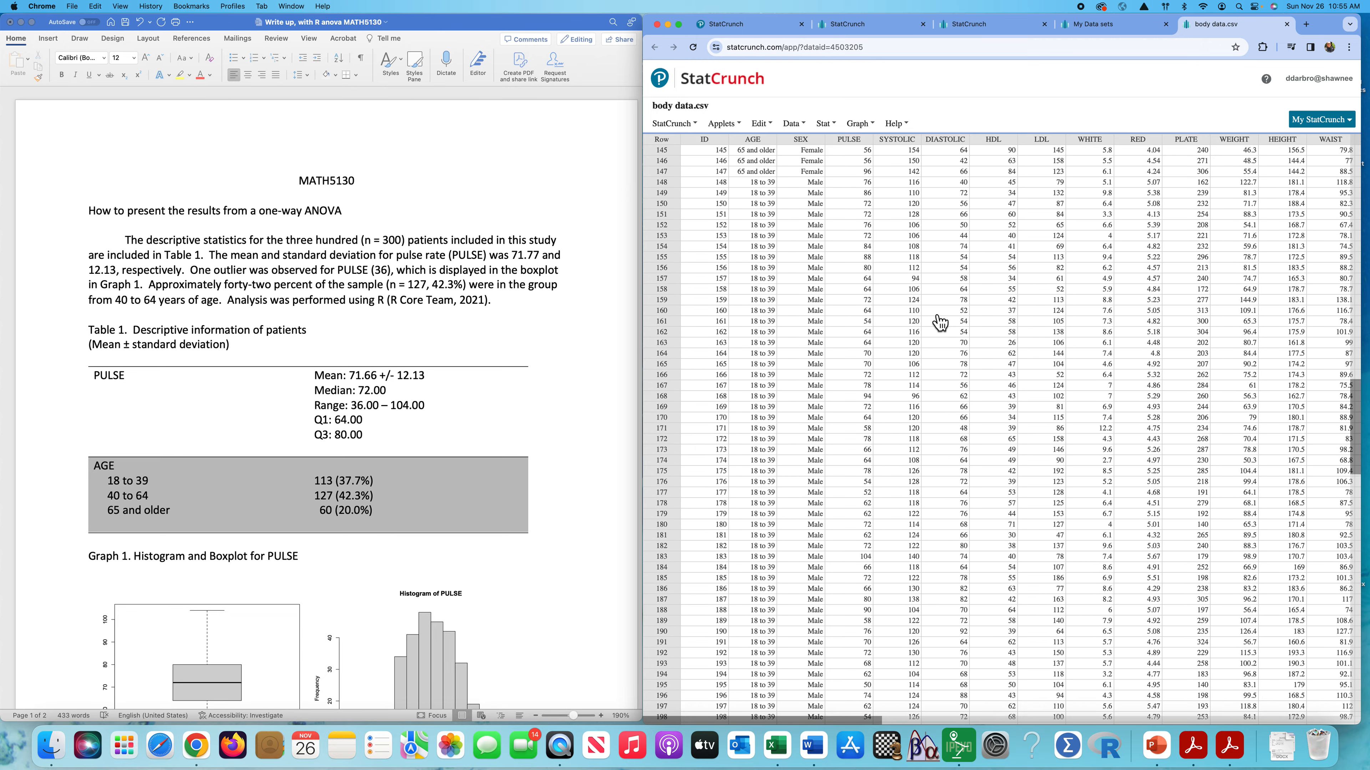
scroll(940, 322, up, 16)
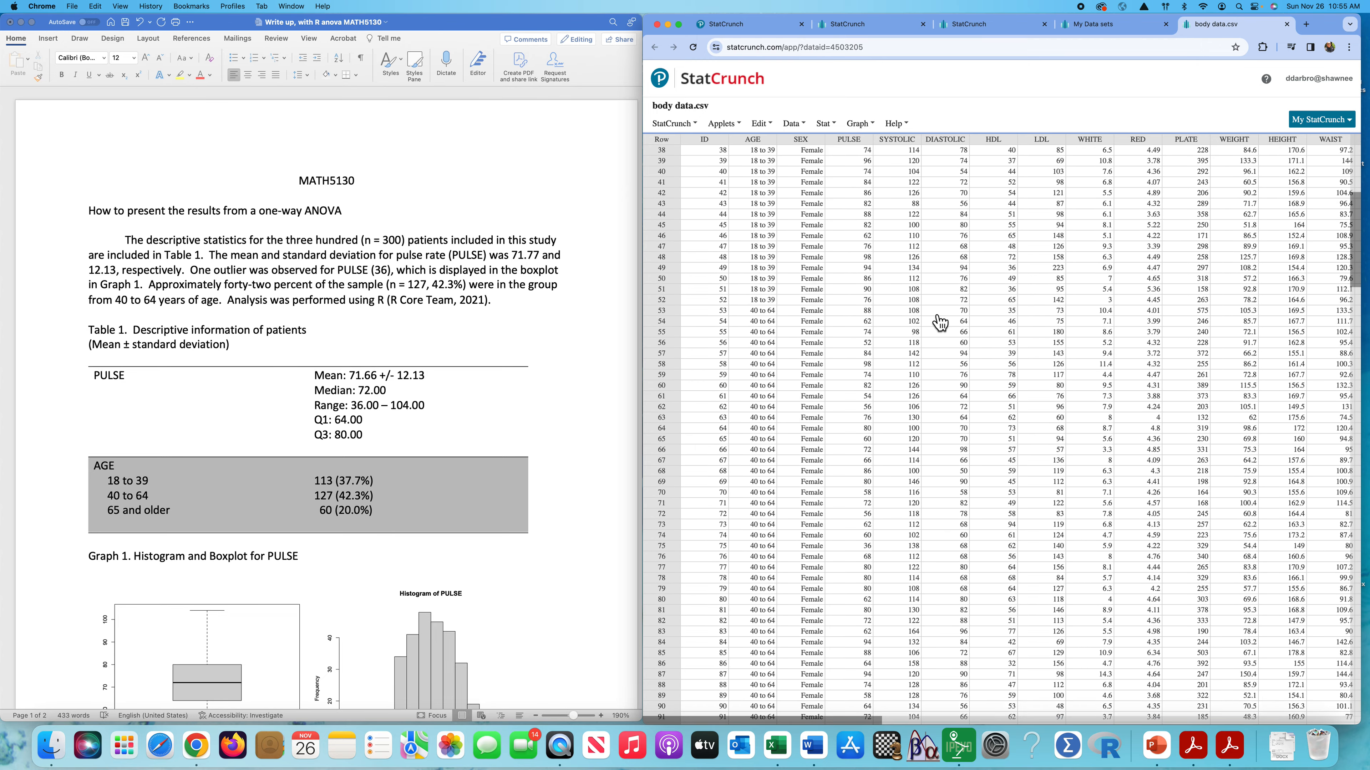
Start column summary statistics for the PULSE column.
click(839, 126)
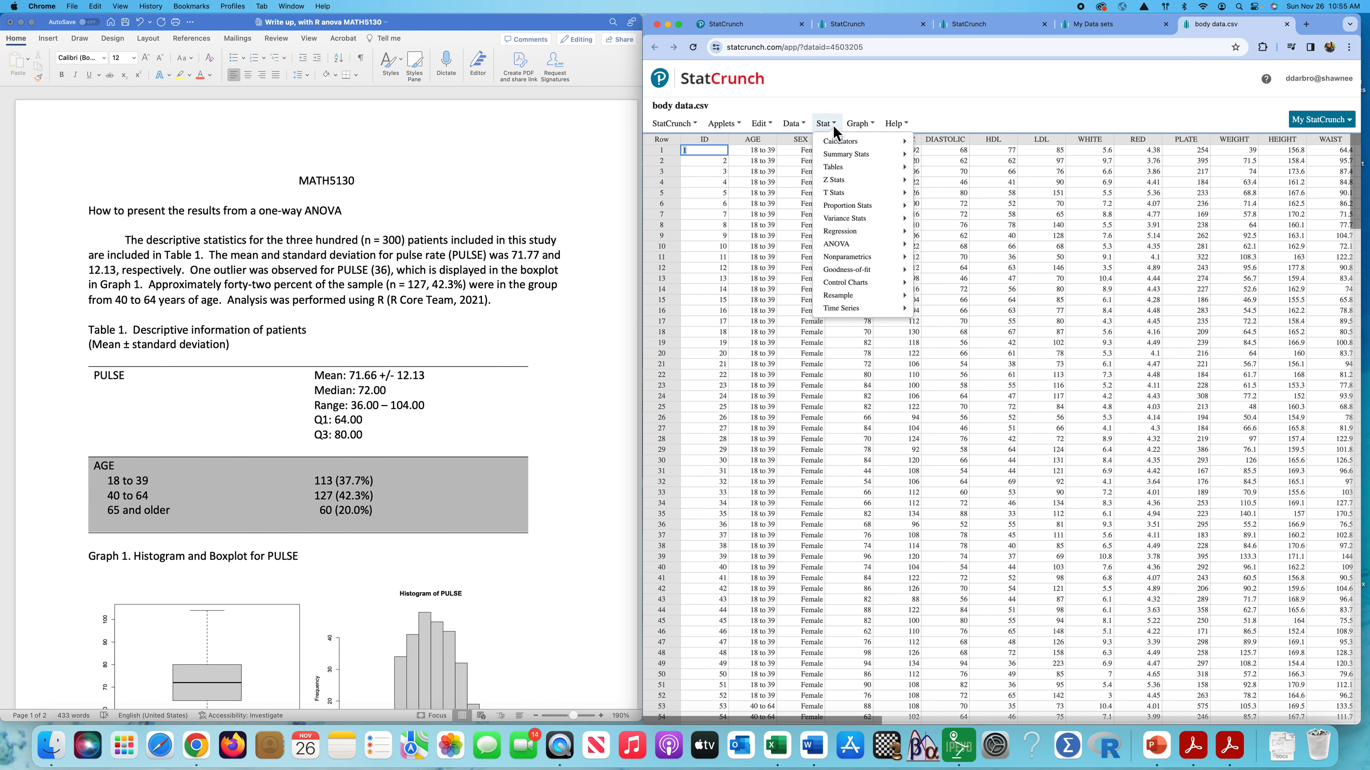
mouse_move(865, 161)
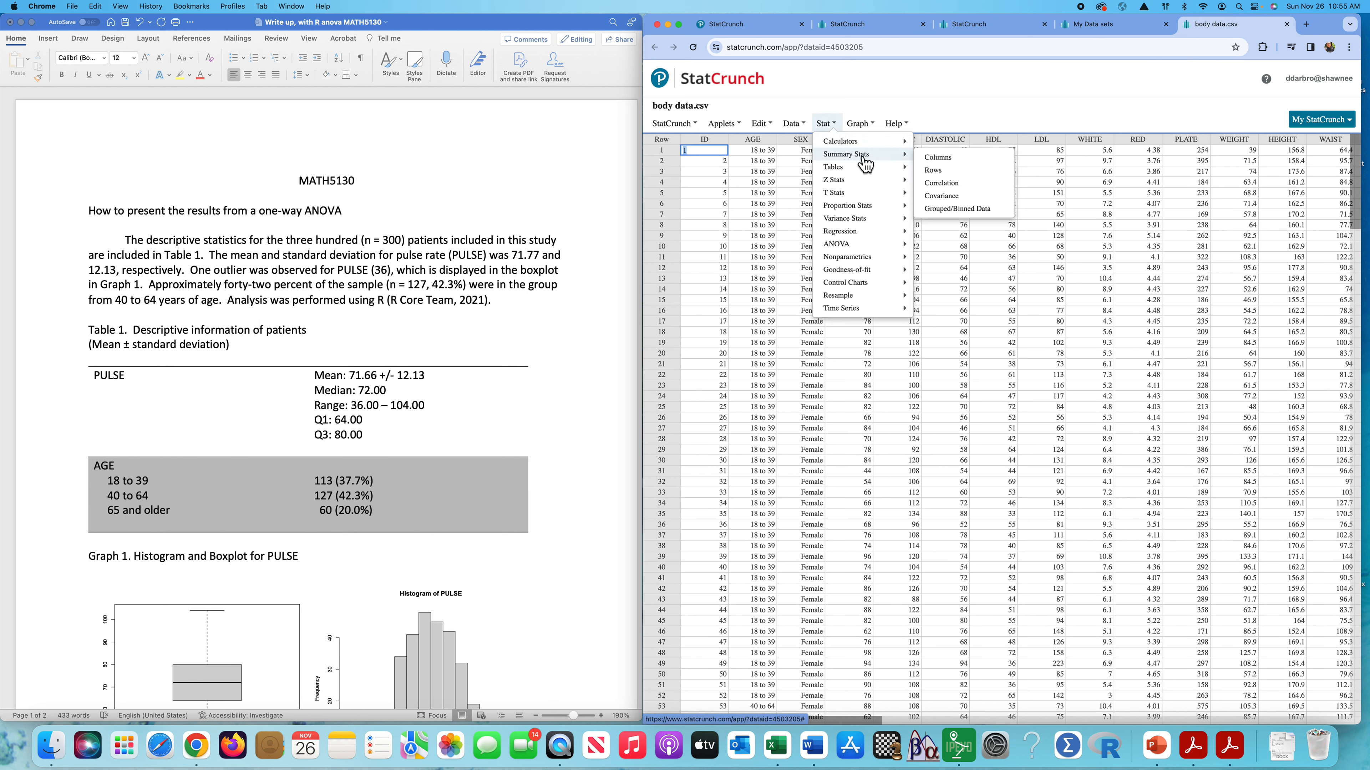
click(945, 160)
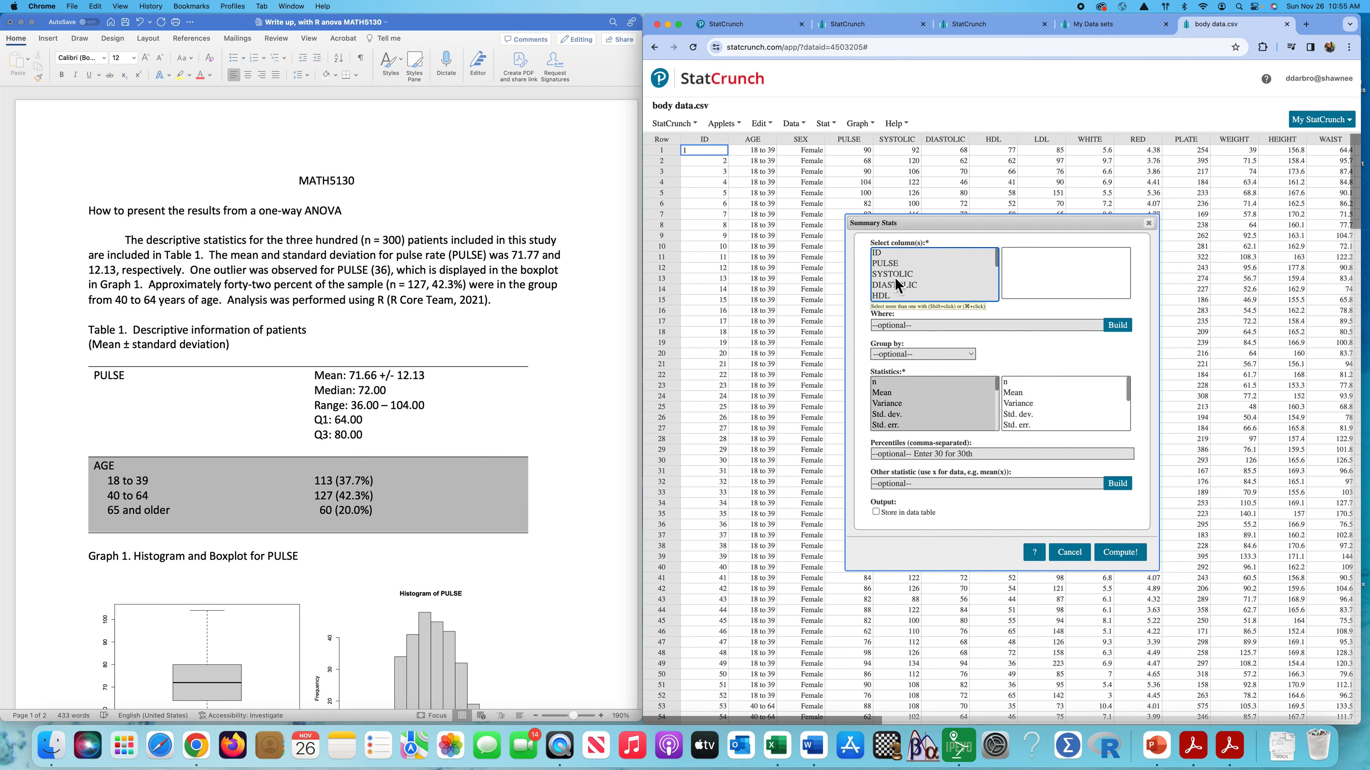
click(889, 264)
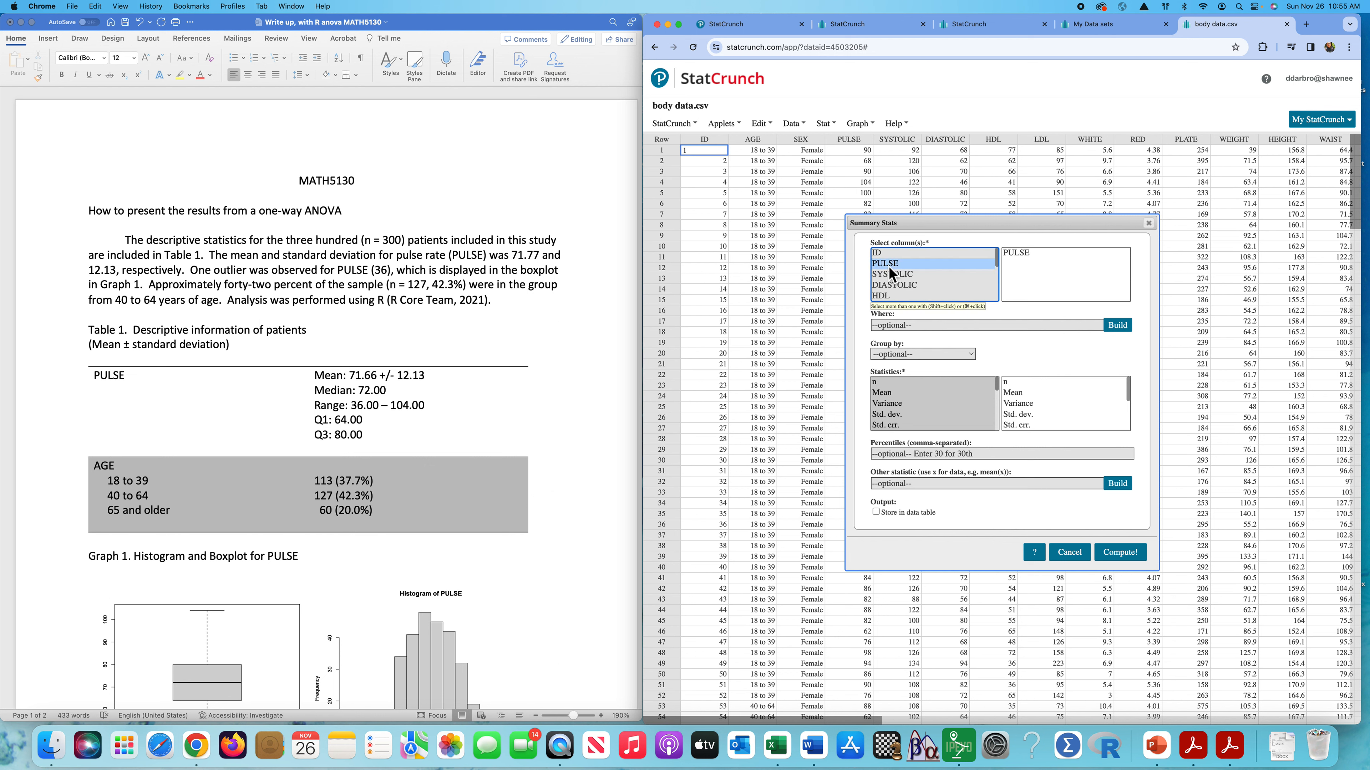
Compute the mean, standard deviation, median, min, max, Q1 and Q3 for PULSE, and close the results after checking them.
click(884, 393)
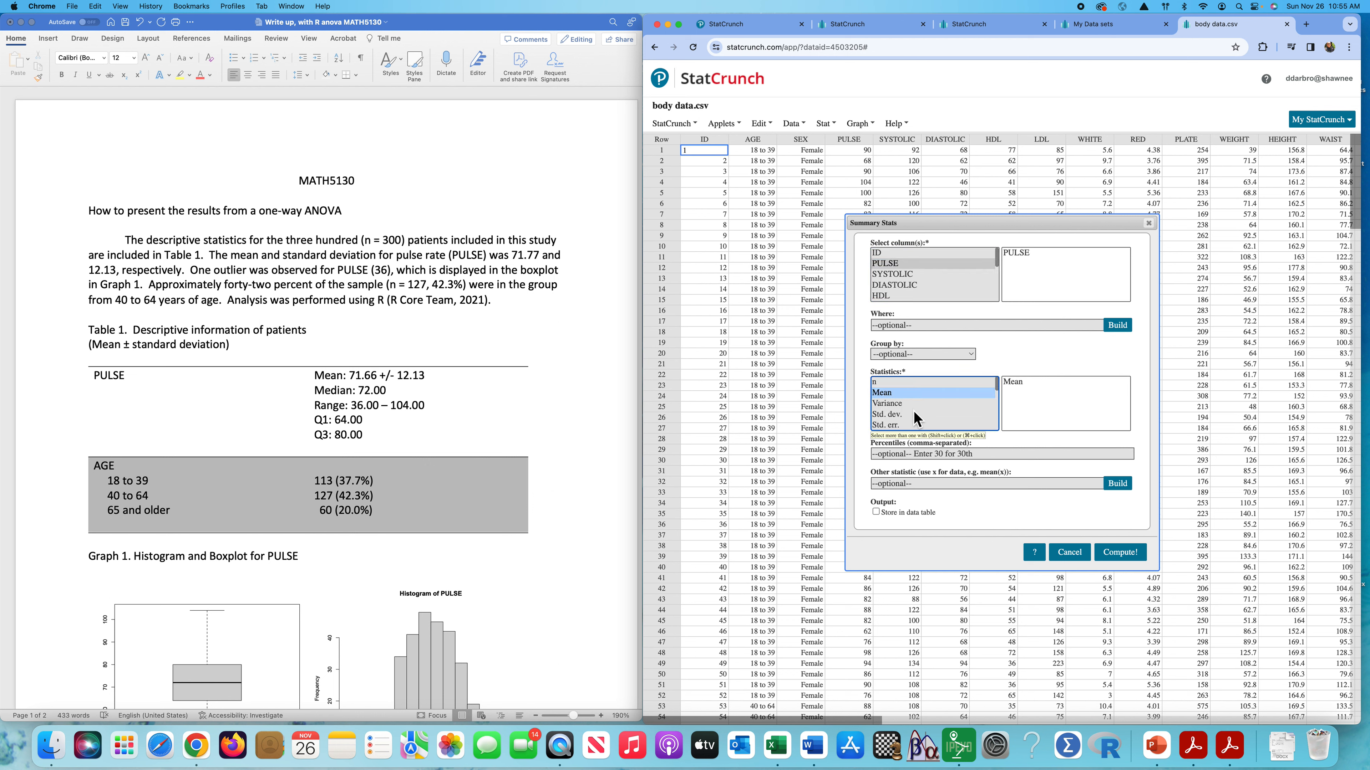
super+click(896, 415)
scroll(897, 415, down, 2)
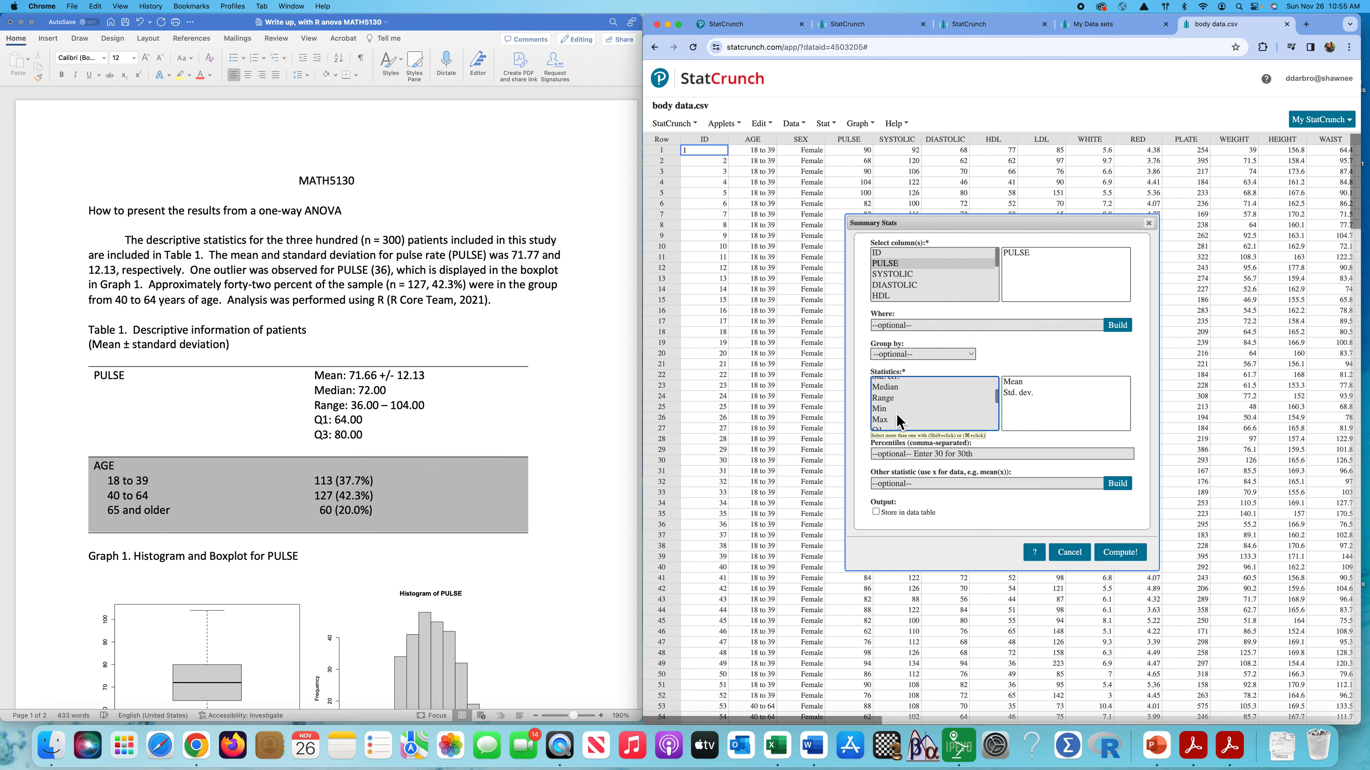
super+click(891, 393)
super+click(885, 408)
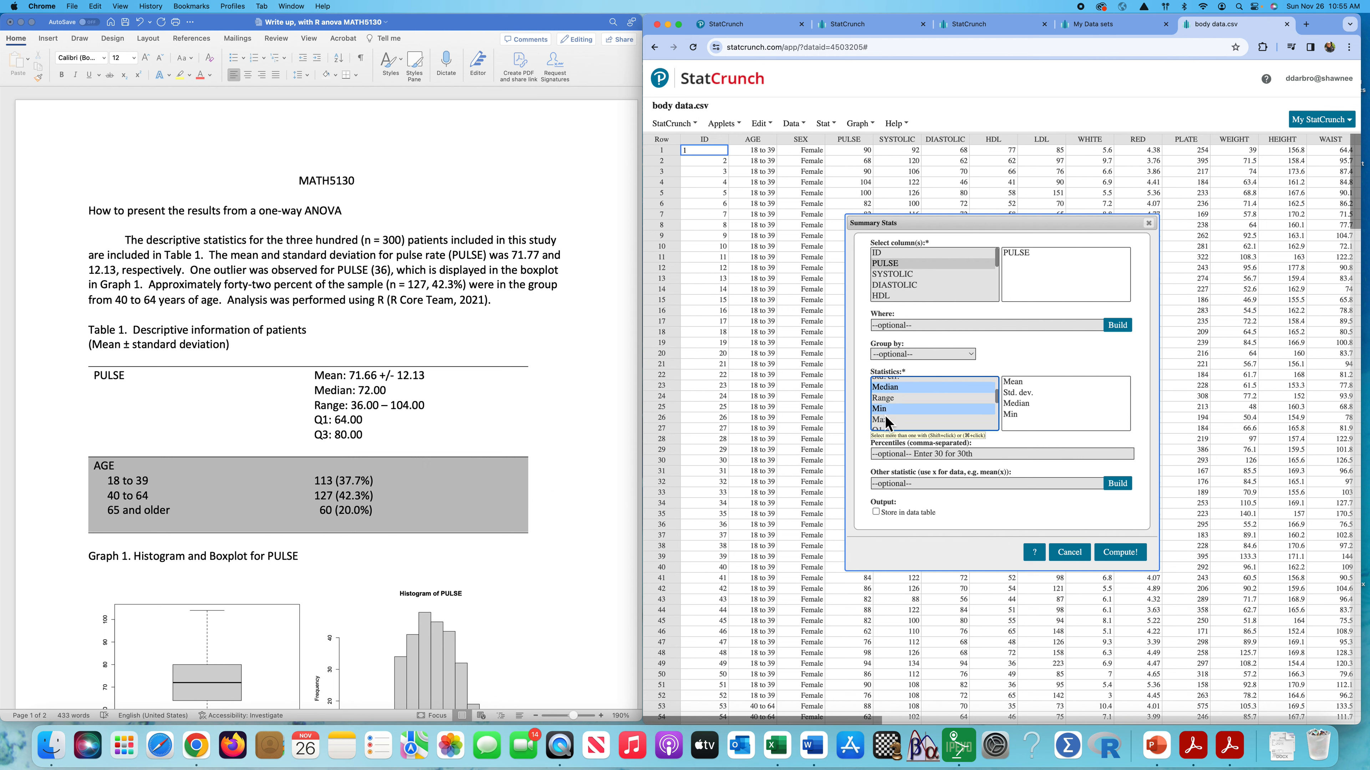
super+click(884, 419)
scroll(883, 419, down, 2)
super+click(879, 386)
super+click(880, 397)
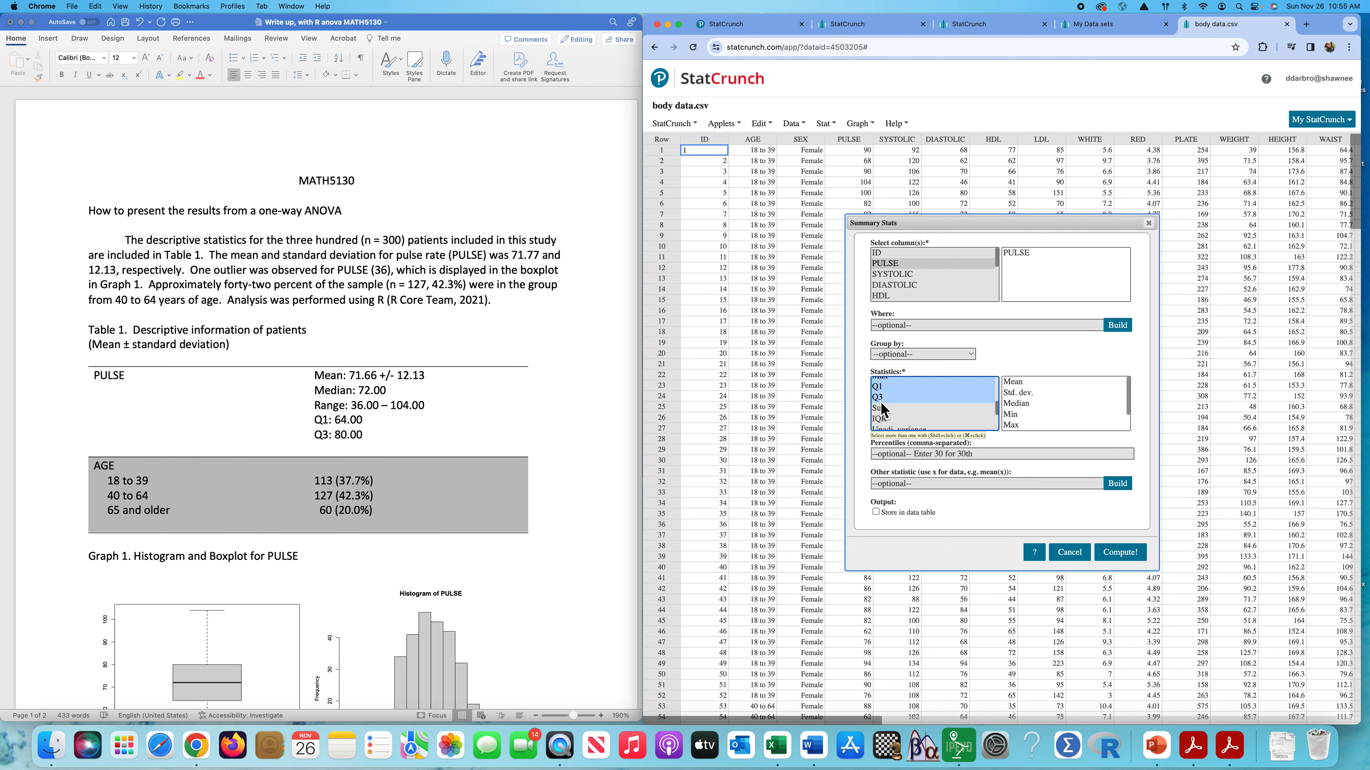
click(1134, 566)
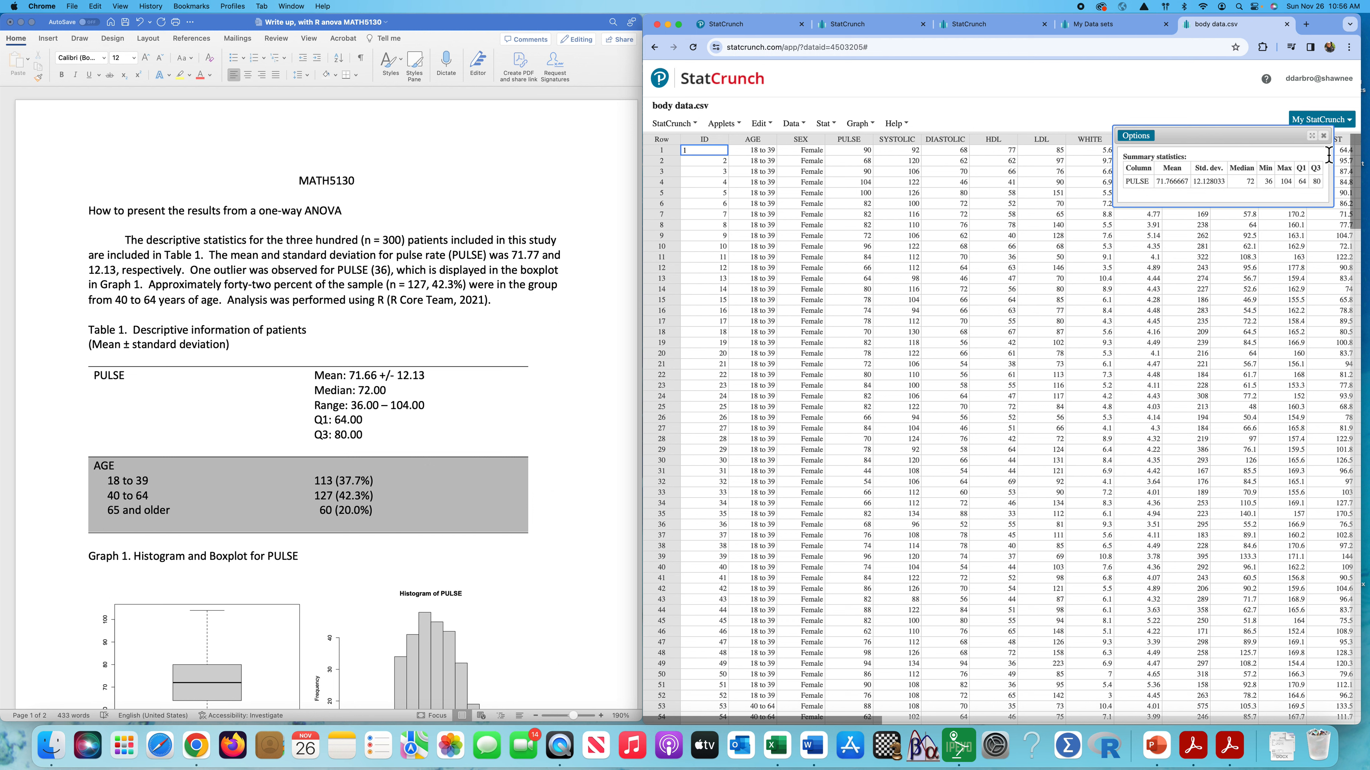
click(1323, 135)
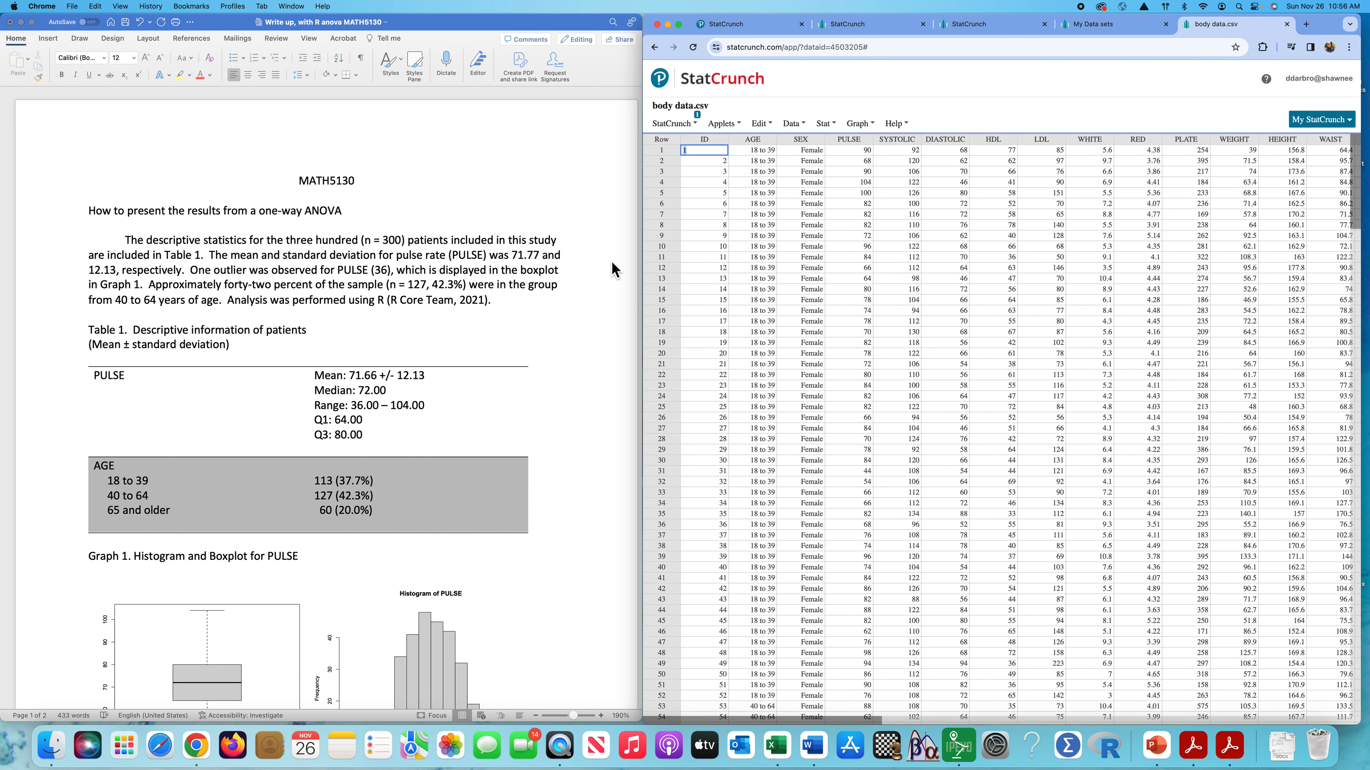
Create a boxplot of PULSE with fences identifying outliers, and close the graph after viewing it.
click(864, 124)
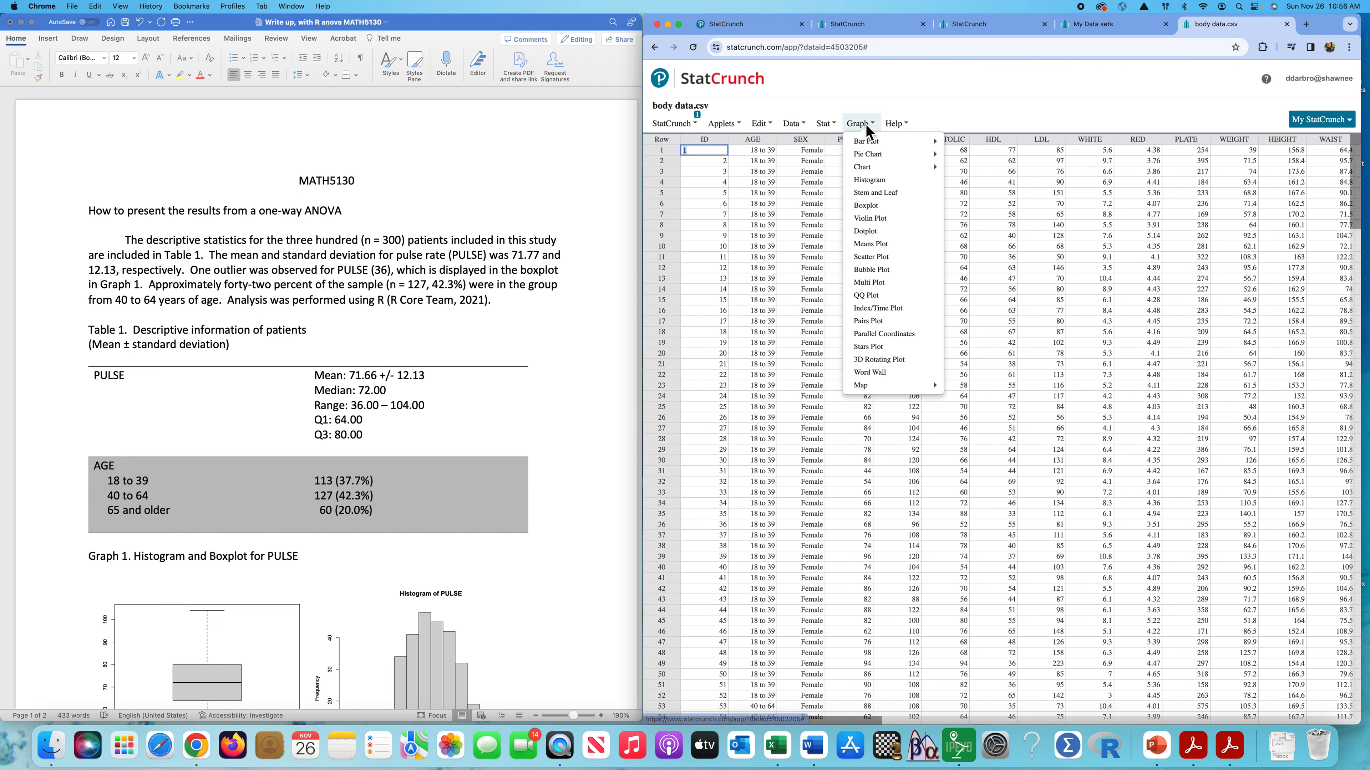
click(877, 205)
click(892, 158)
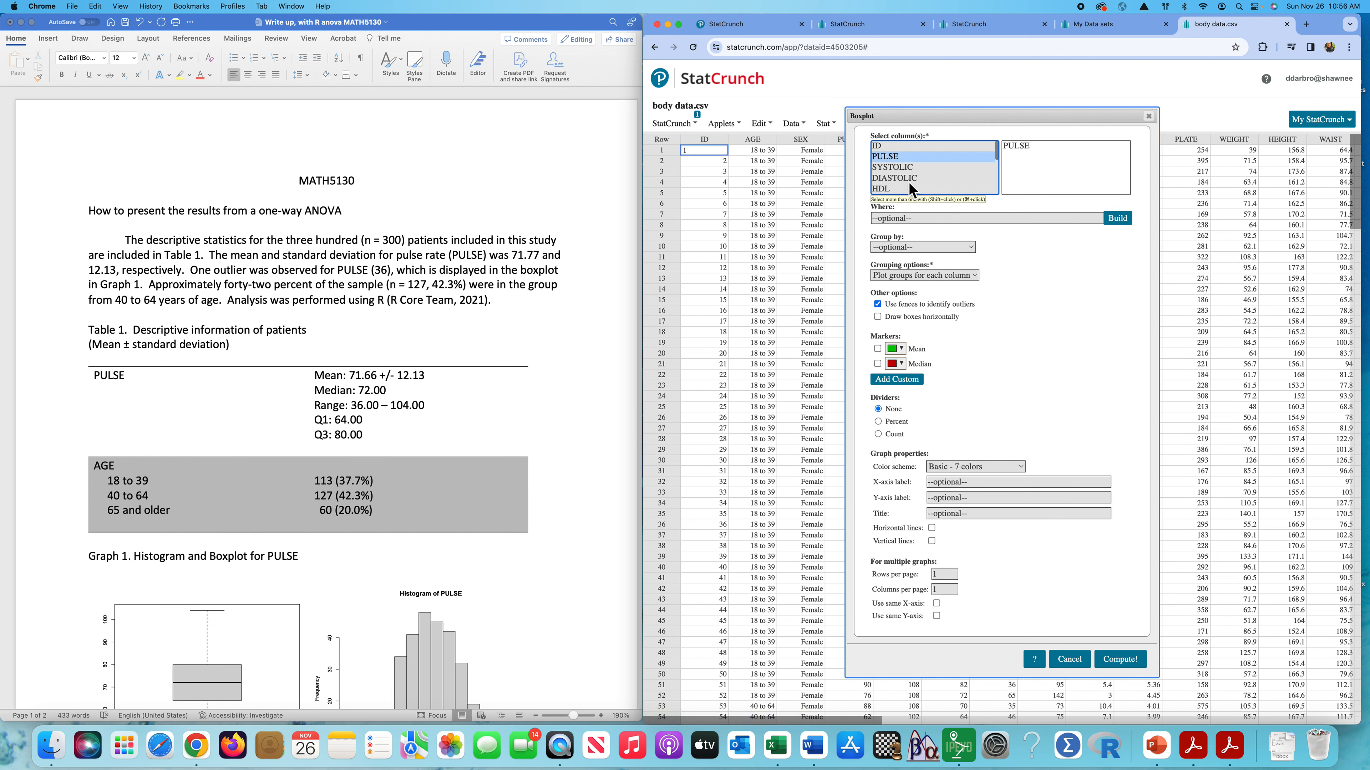
click(1128, 660)
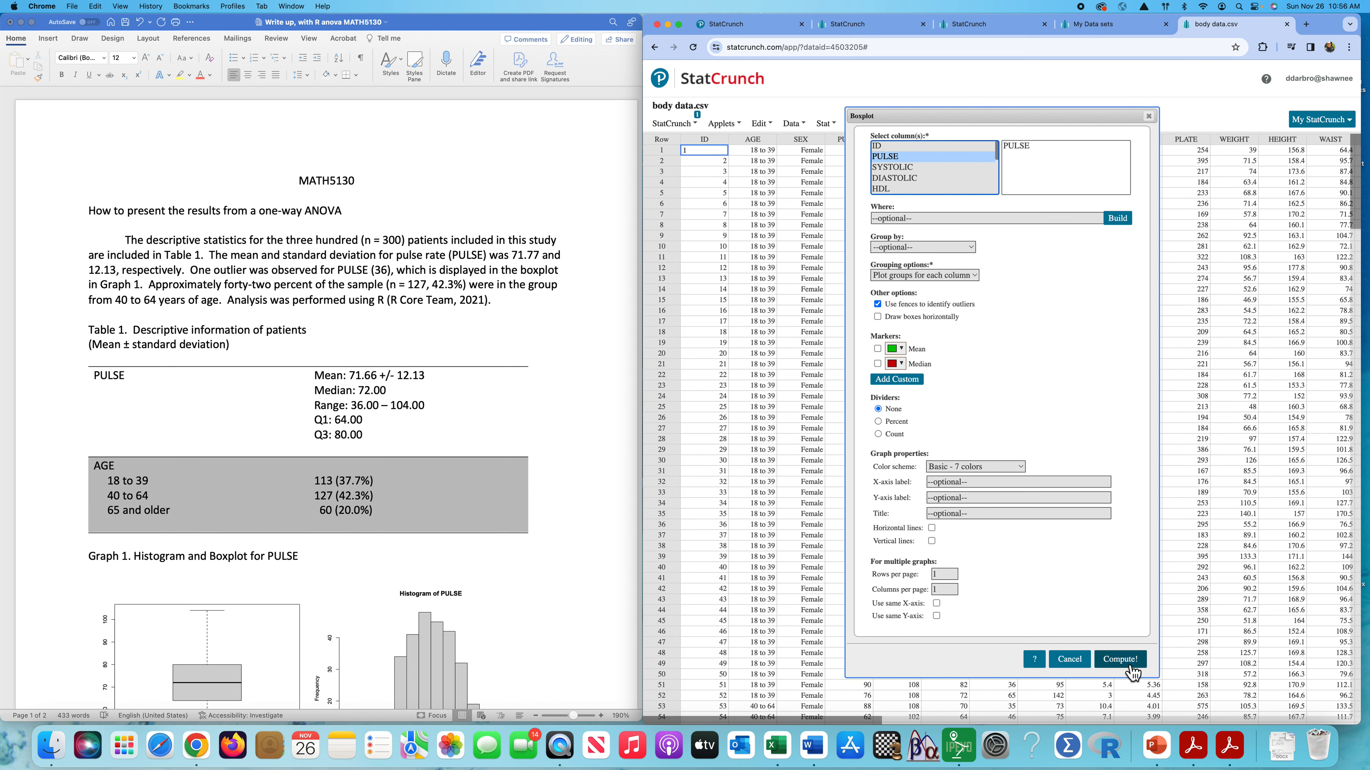
mouse_move(1150, 499)
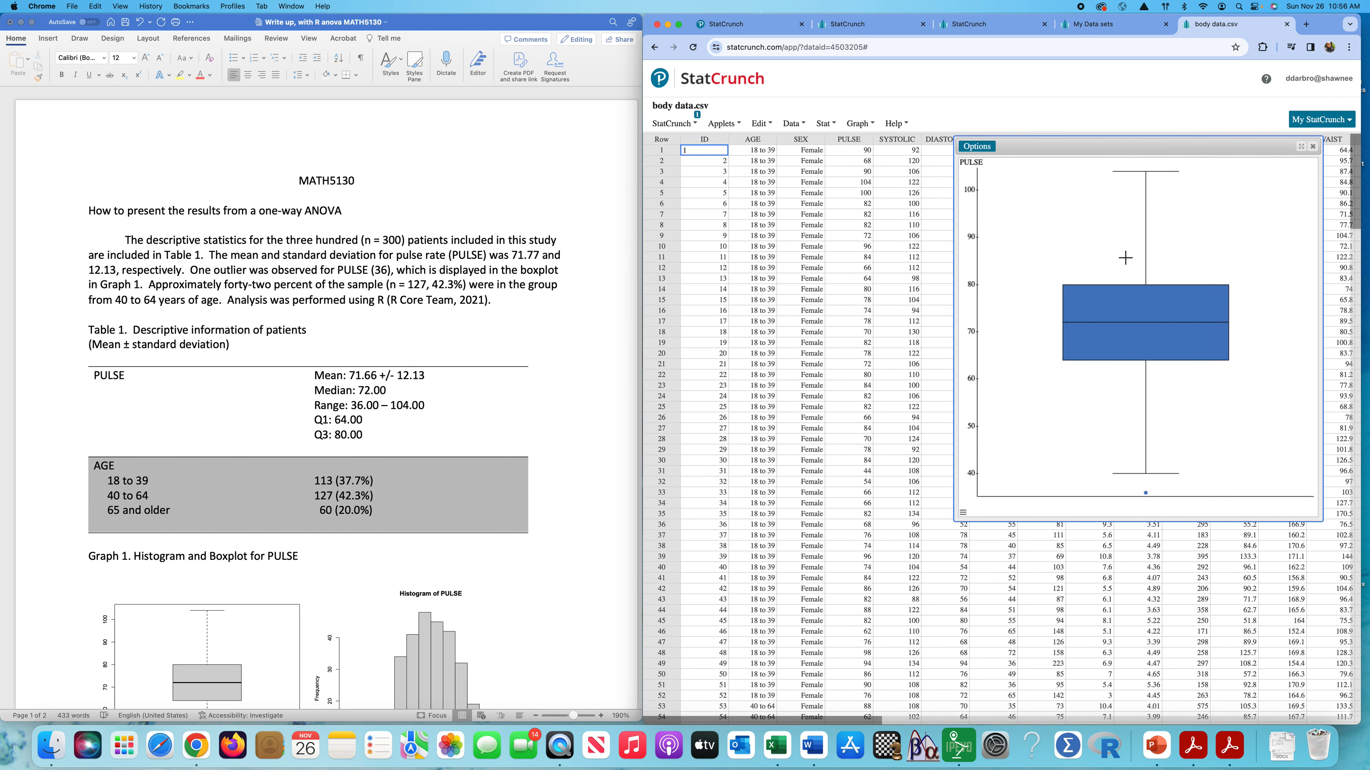
click(1313, 147)
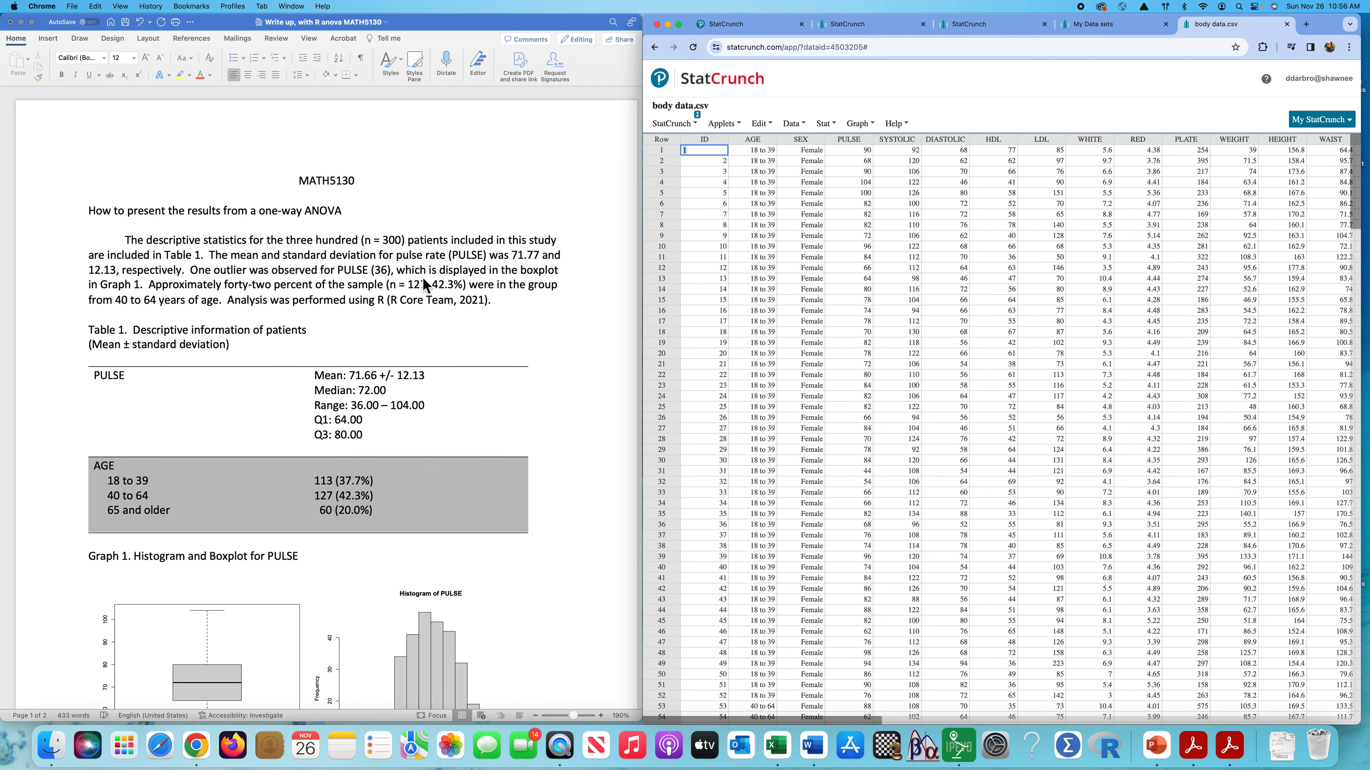
scroll(477, 275, down, 2)
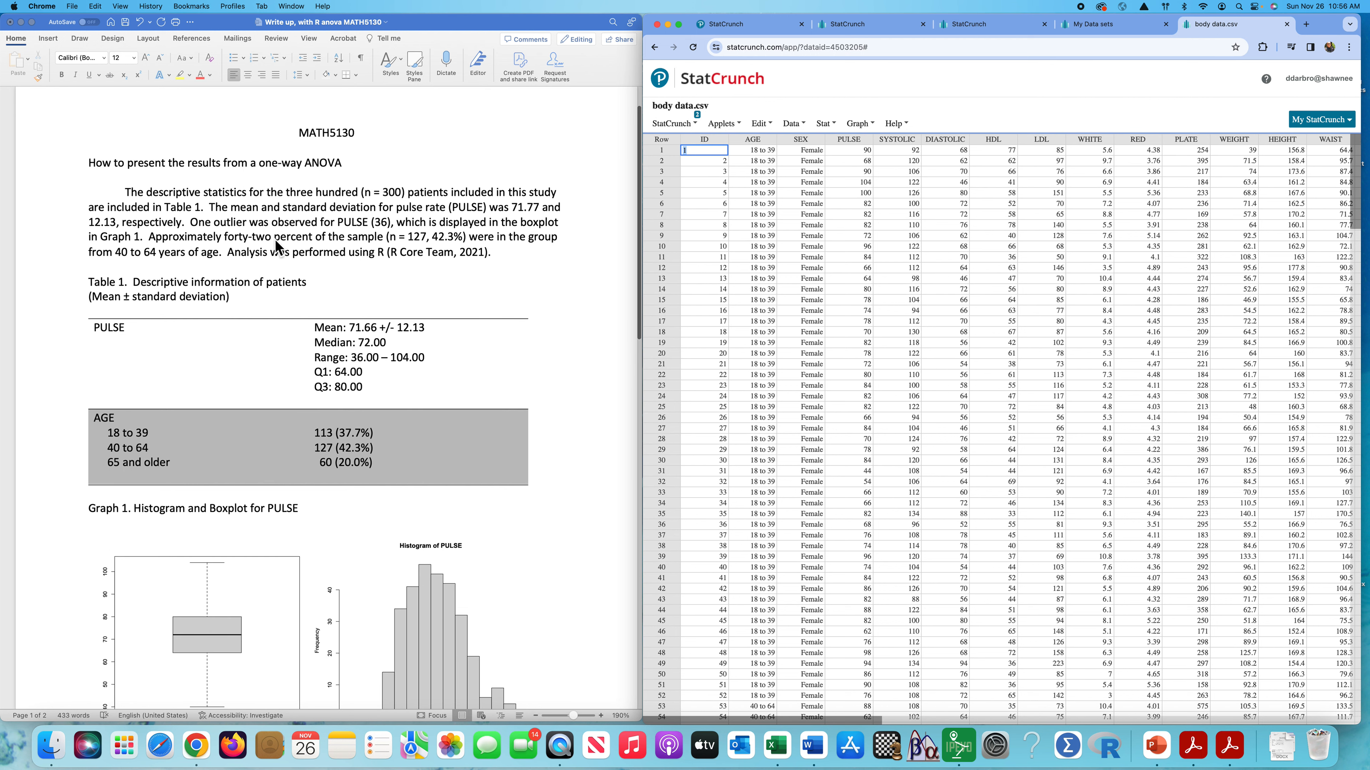
scroll(276, 242, up, 2)
scroll(275, 240, up, 1)
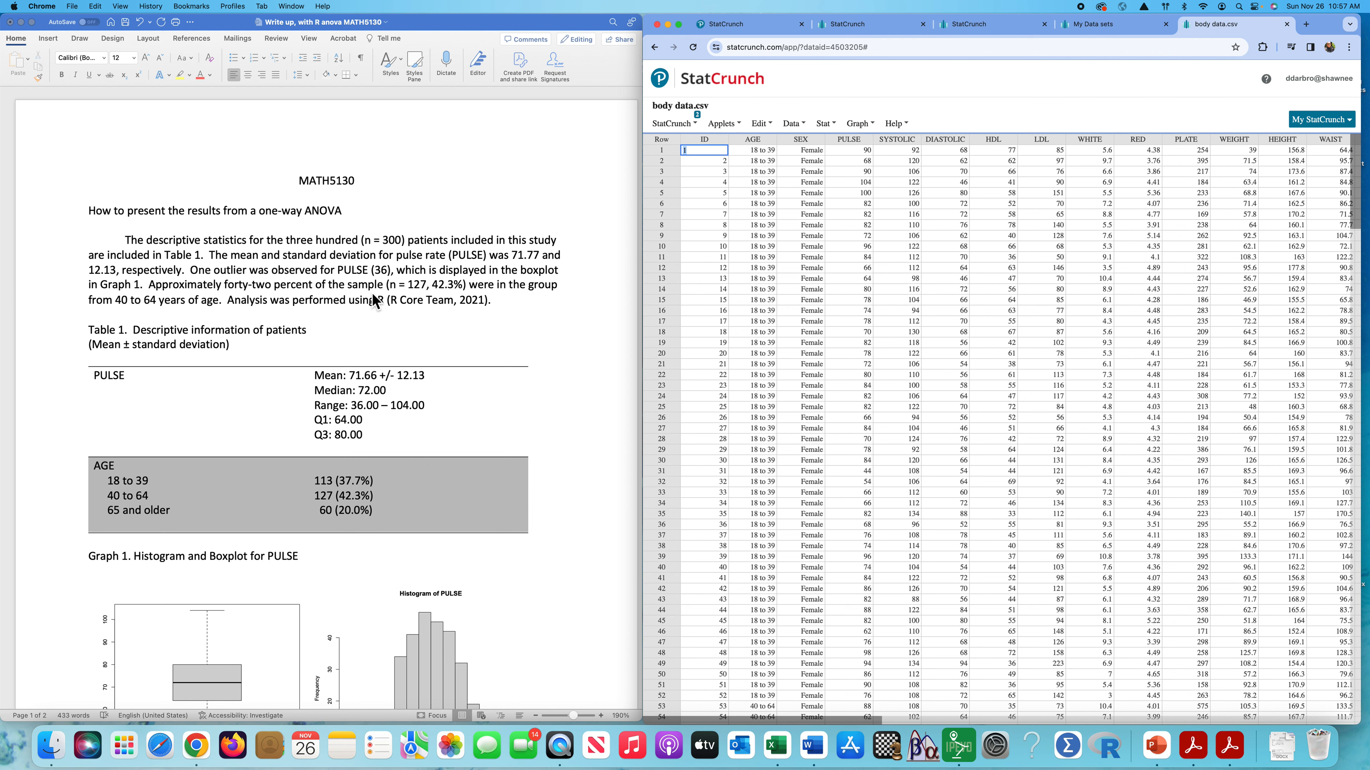
scroll(423, 275, down, 2)
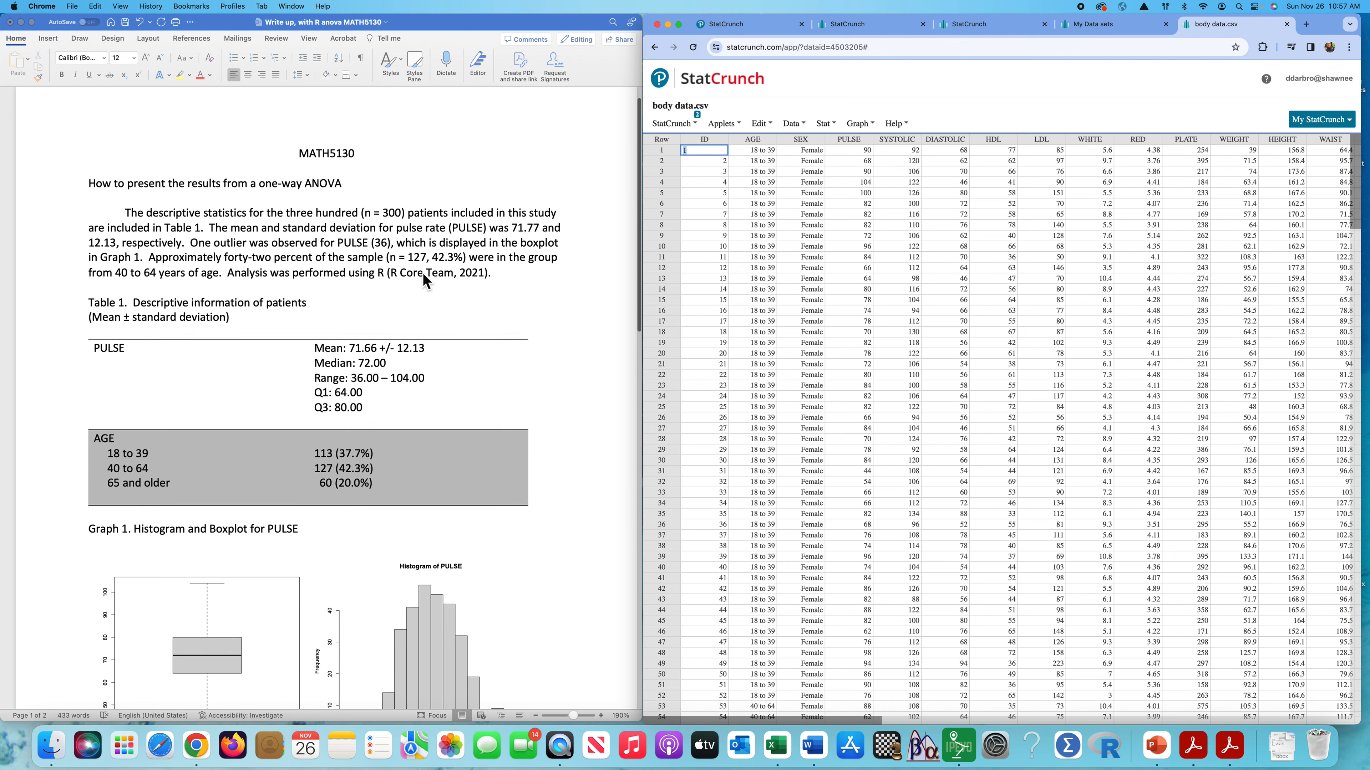
scroll(380, 270, down, 3)
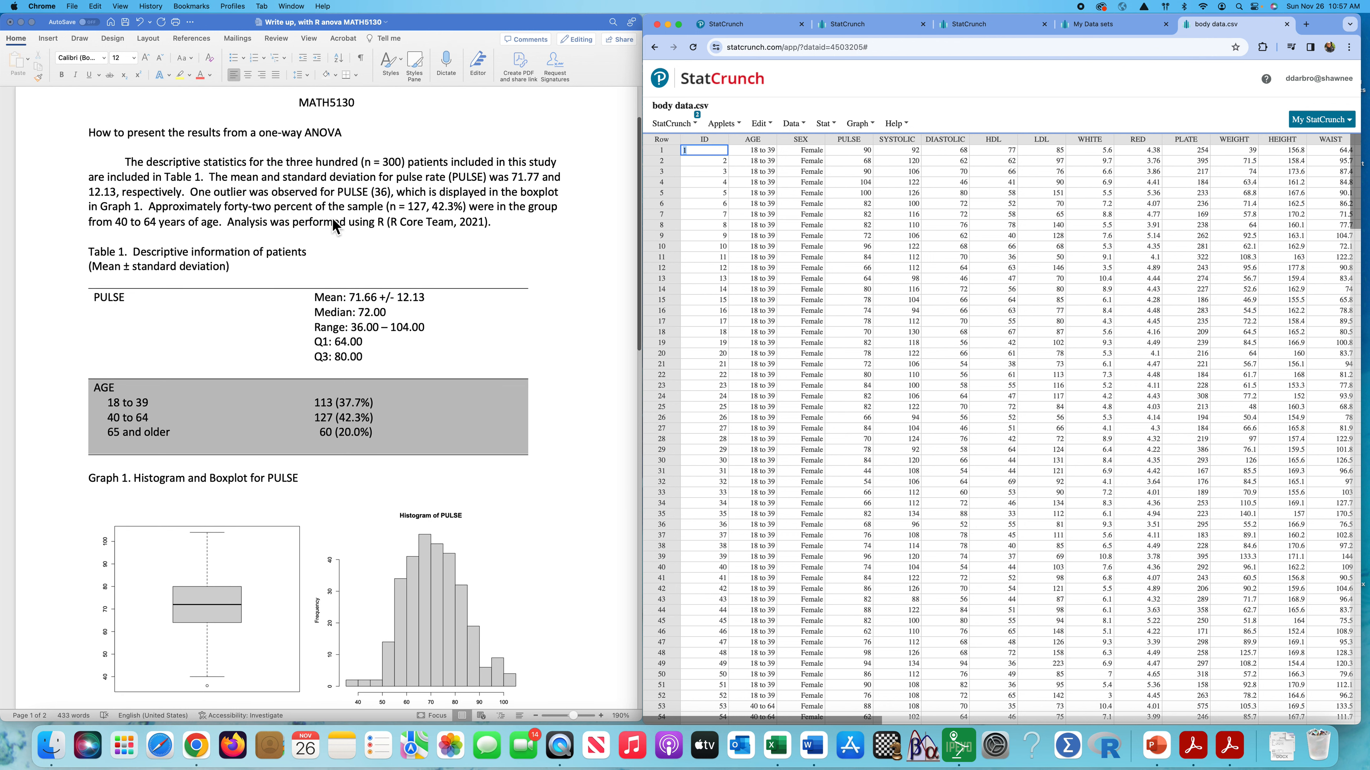
Compute a frequency table for AGE with frequency and relative frequency, and close the results after checking them.
click(858, 124)
click(834, 125)
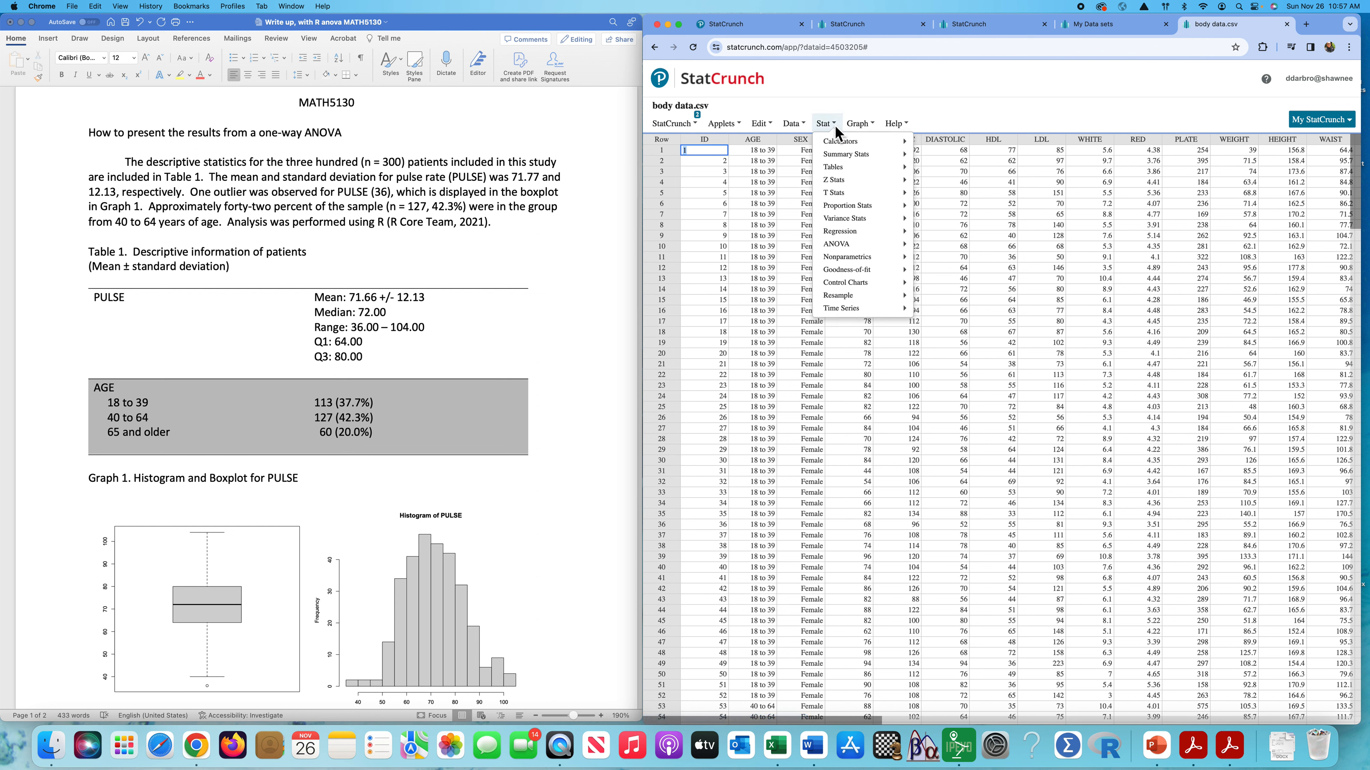
mouse_move(884, 167)
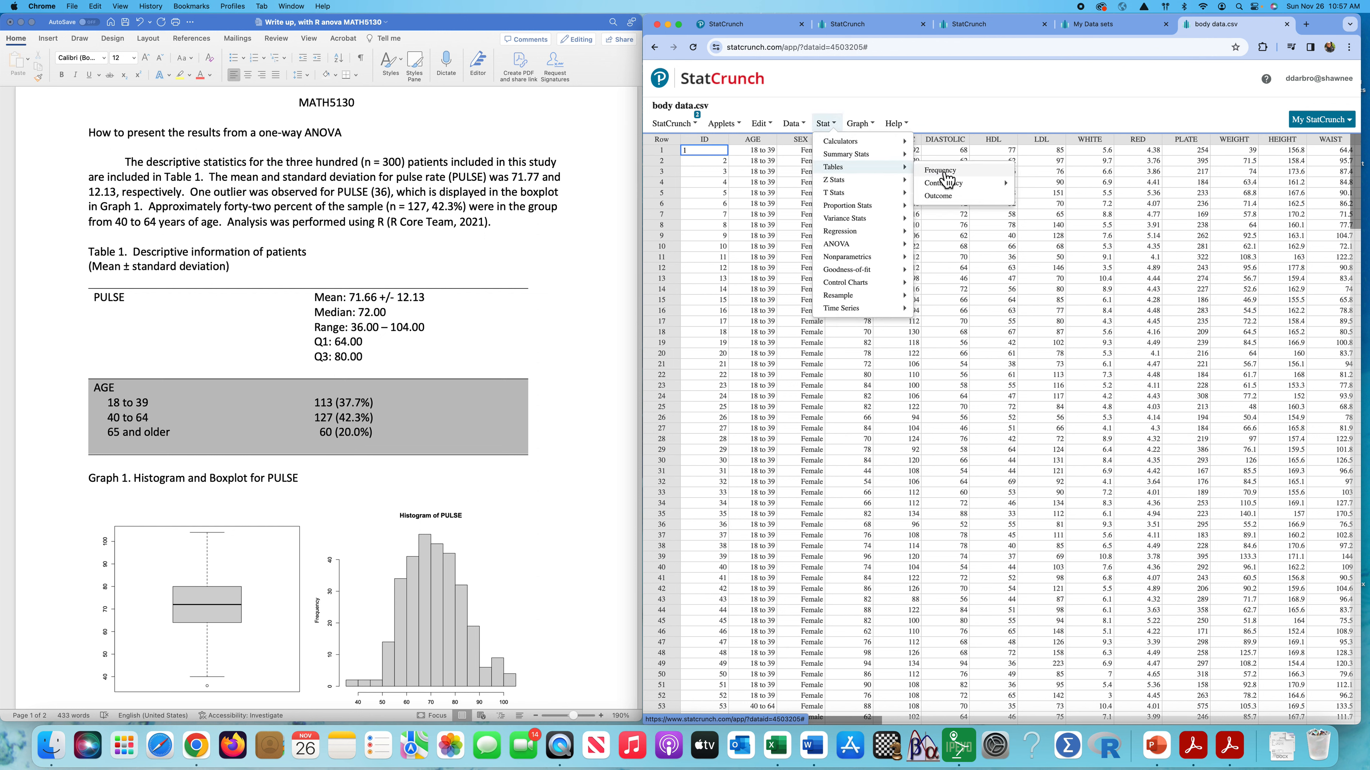
click(941, 172)
click(885, 242)
click(901, 360)
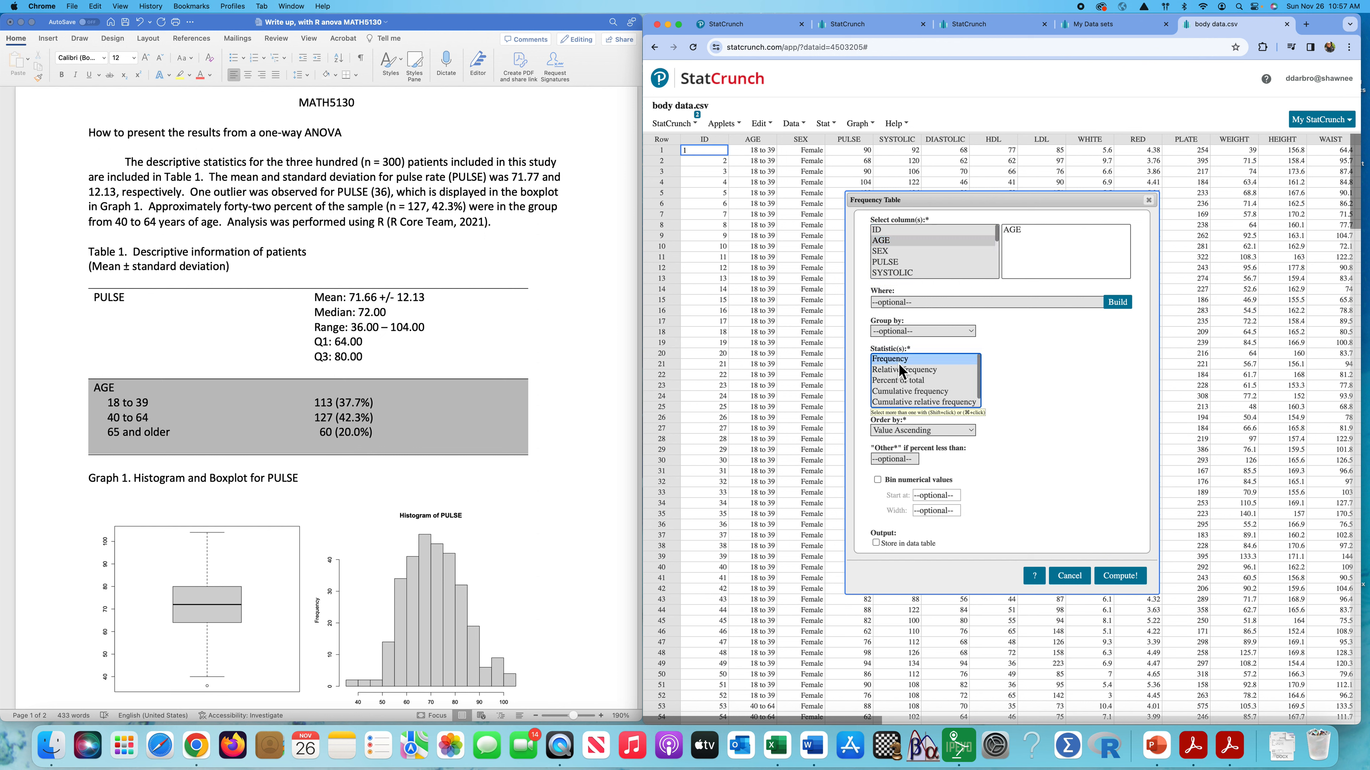
super+click(902, 370)
click(1126, 588)
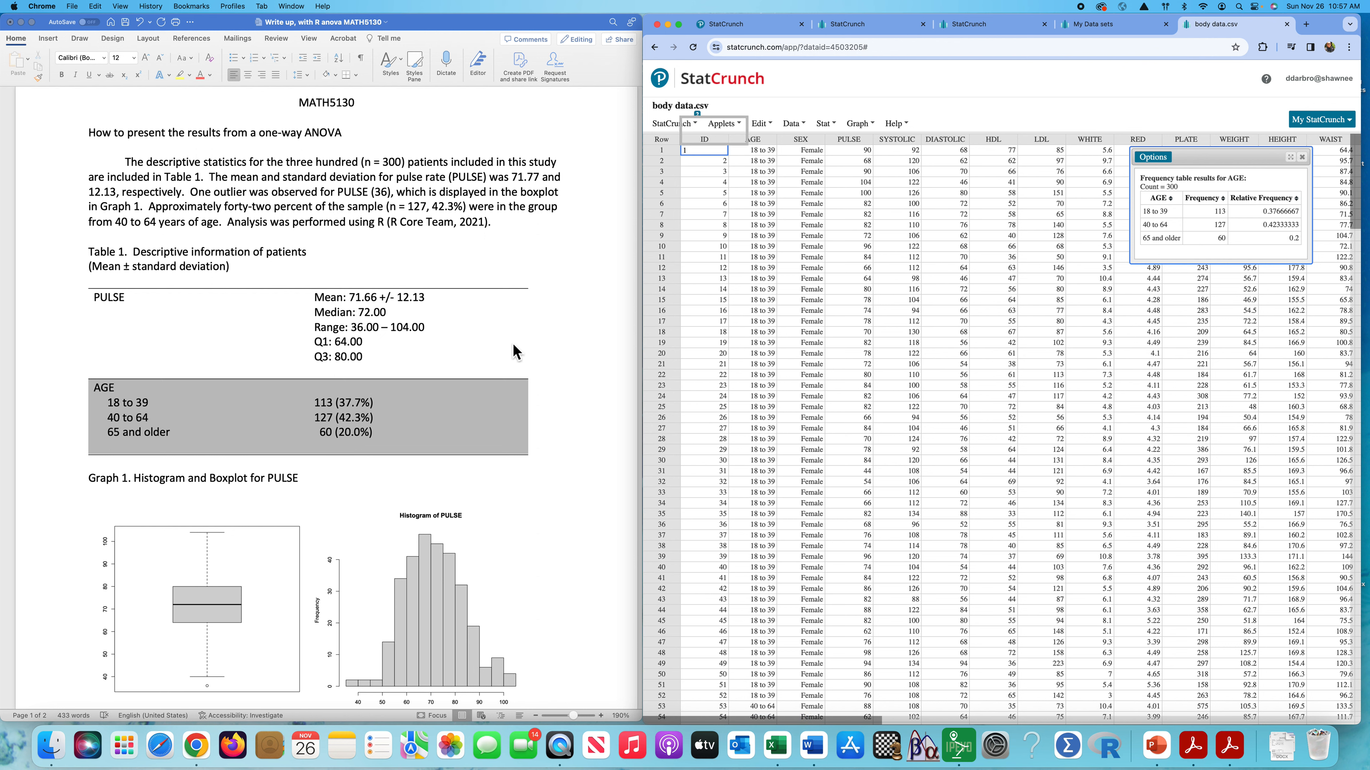
click(1302, 157)
Create a frequency histogram of PULSE, compare it with the histogram in the write-up, and close the graph.
scroll(434, 380, down, 5)
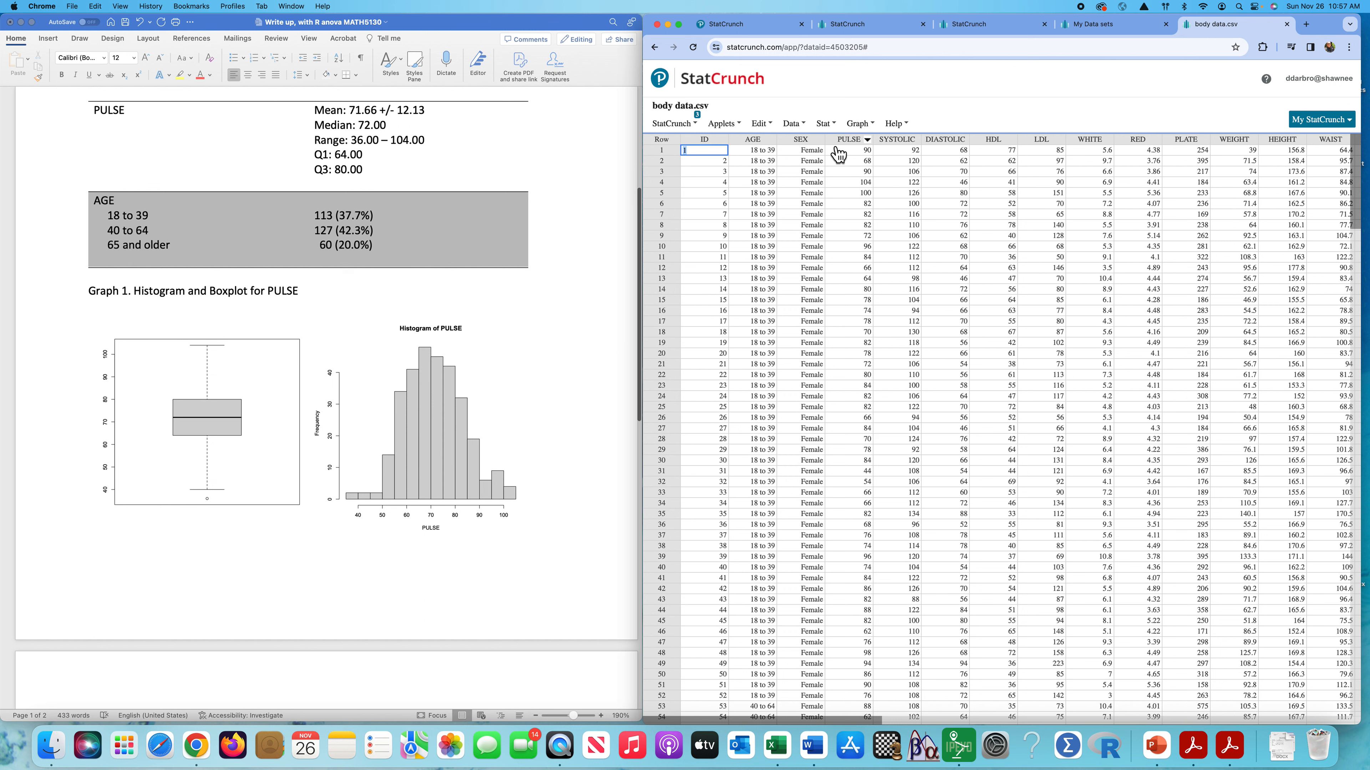
click(863, 125)
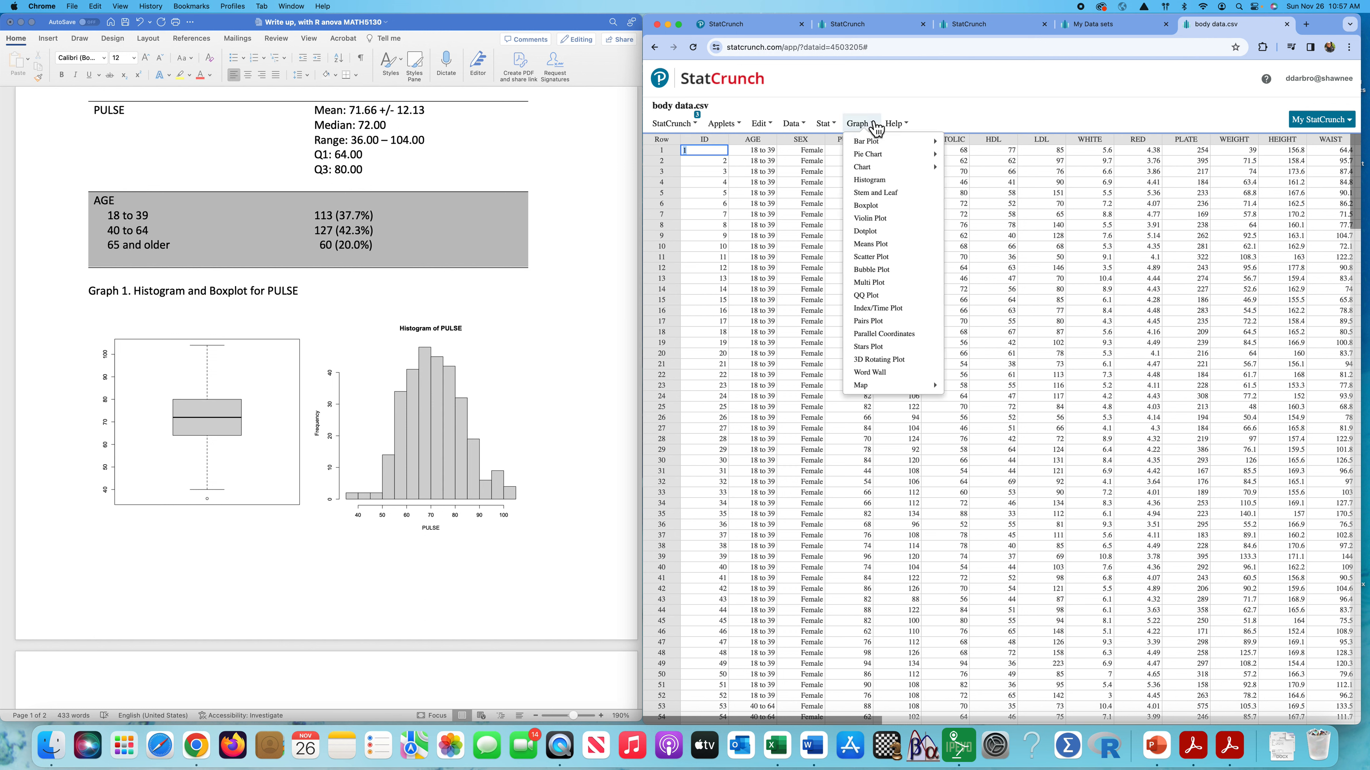
click(881, 181)
click(890, 131)
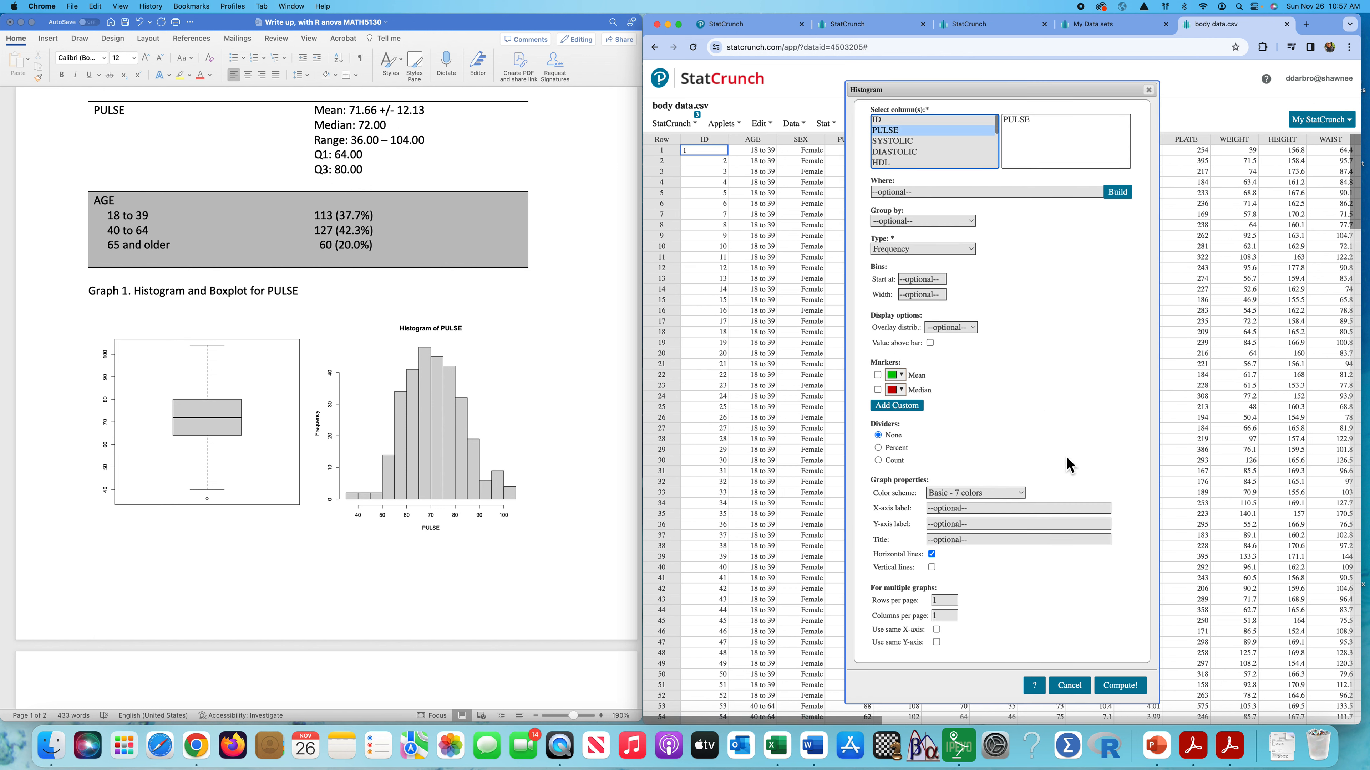
click(1124, 687)
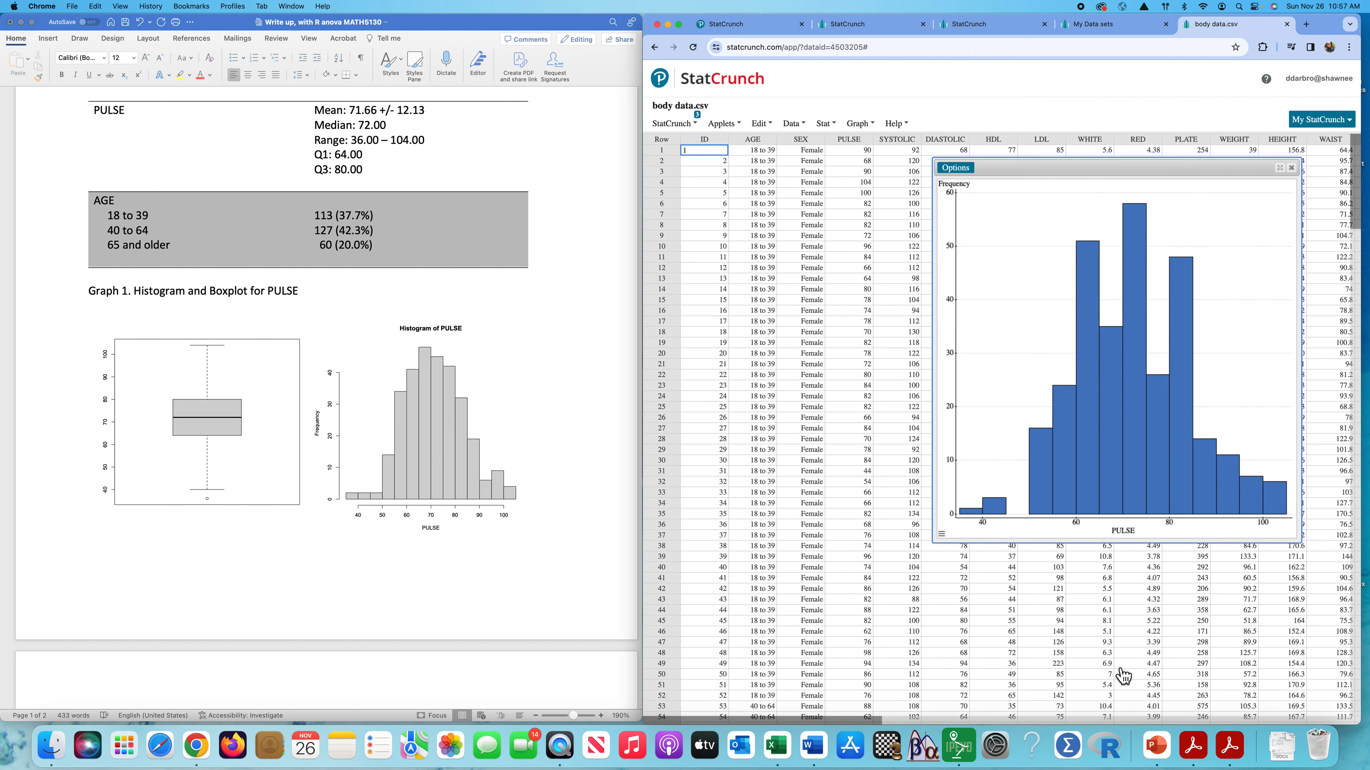
mouse_move(1117, 463)
click(1291, 168)
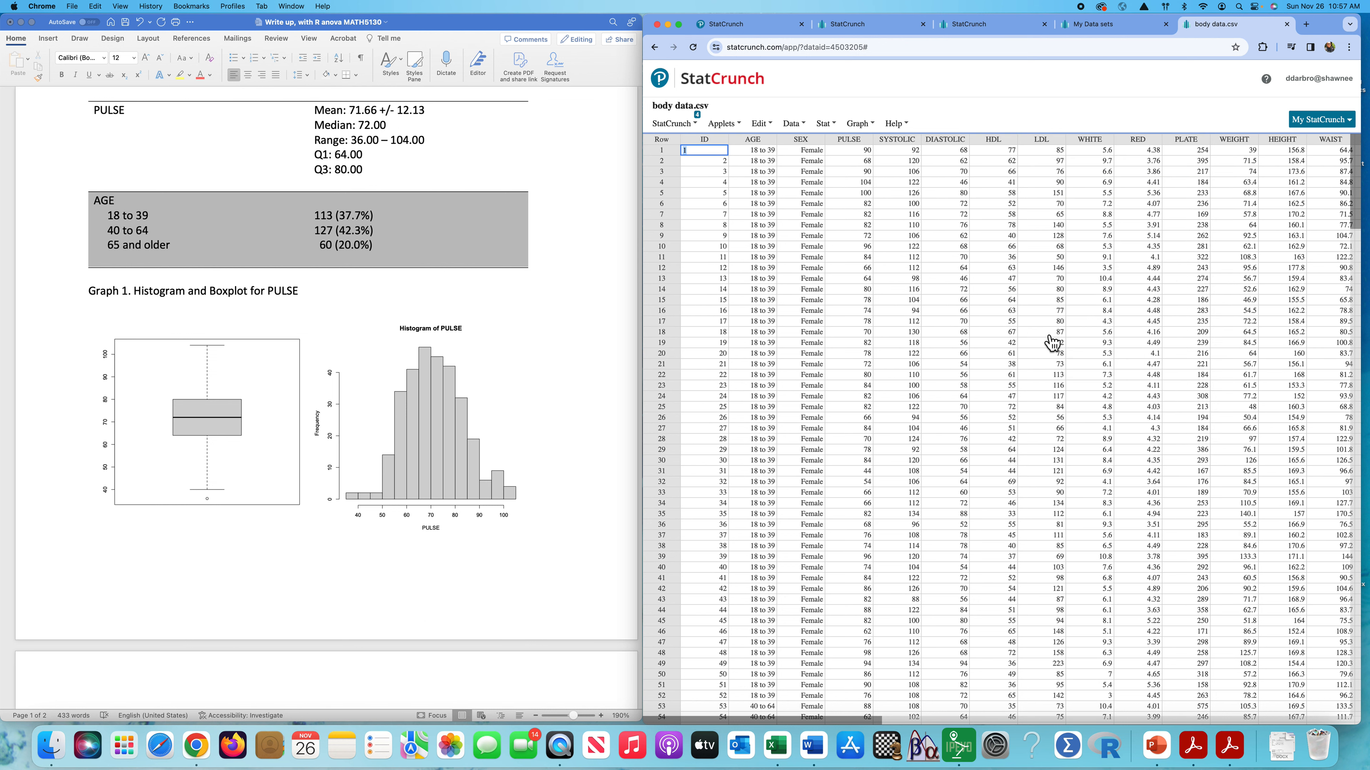
Review the Word write-up, highlight the sentence on the analysis software, and continue to the one-way ANOVA results section.
scroll(519, 418, up, 3)
scroll(519, 418, up, 4)
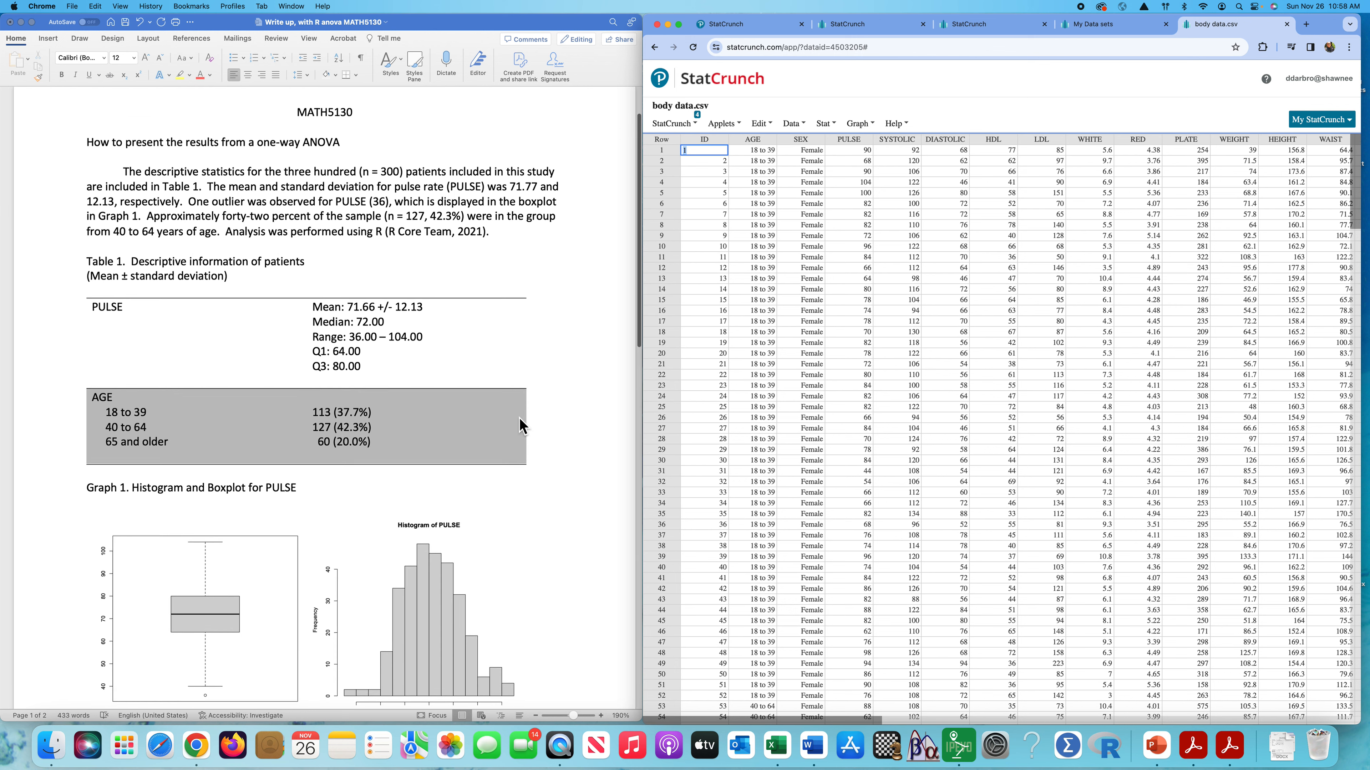
click(224, 233)
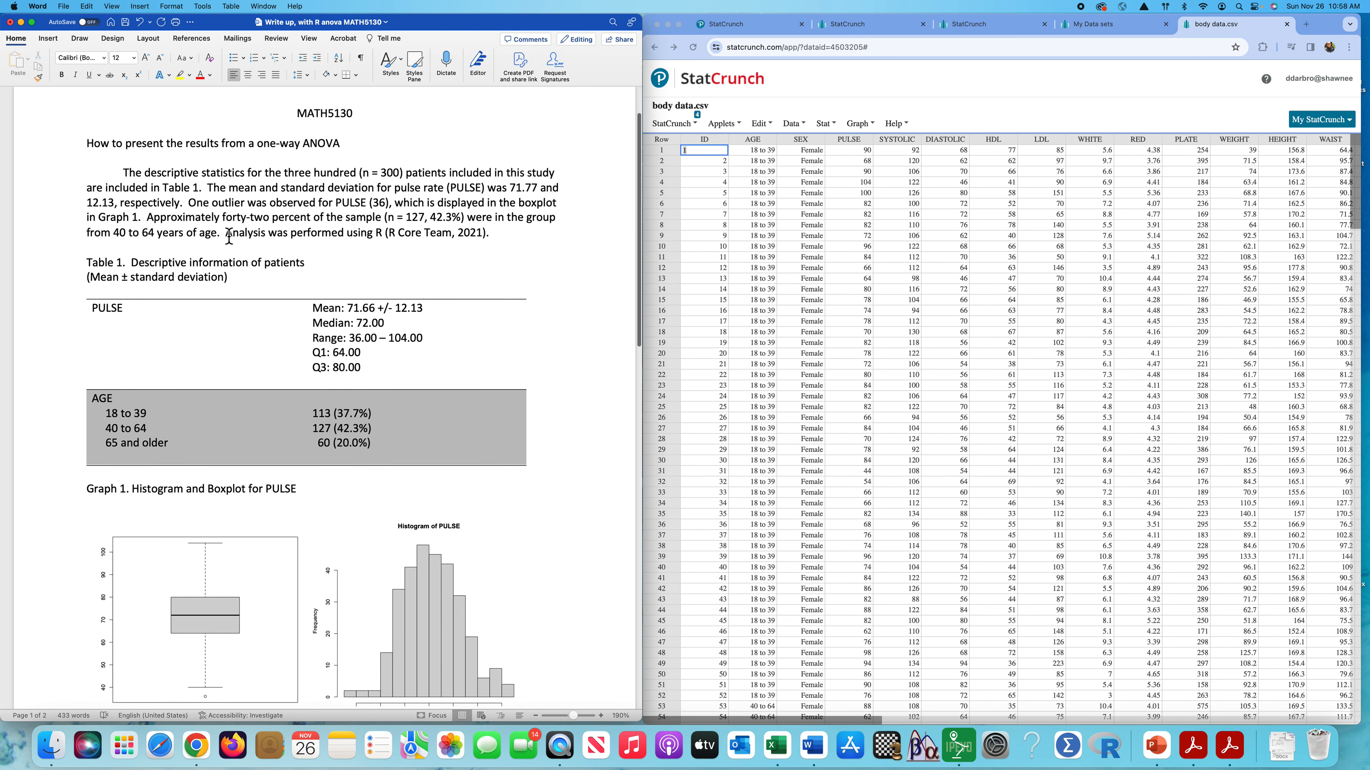
drag(225, 233, 496, 237)
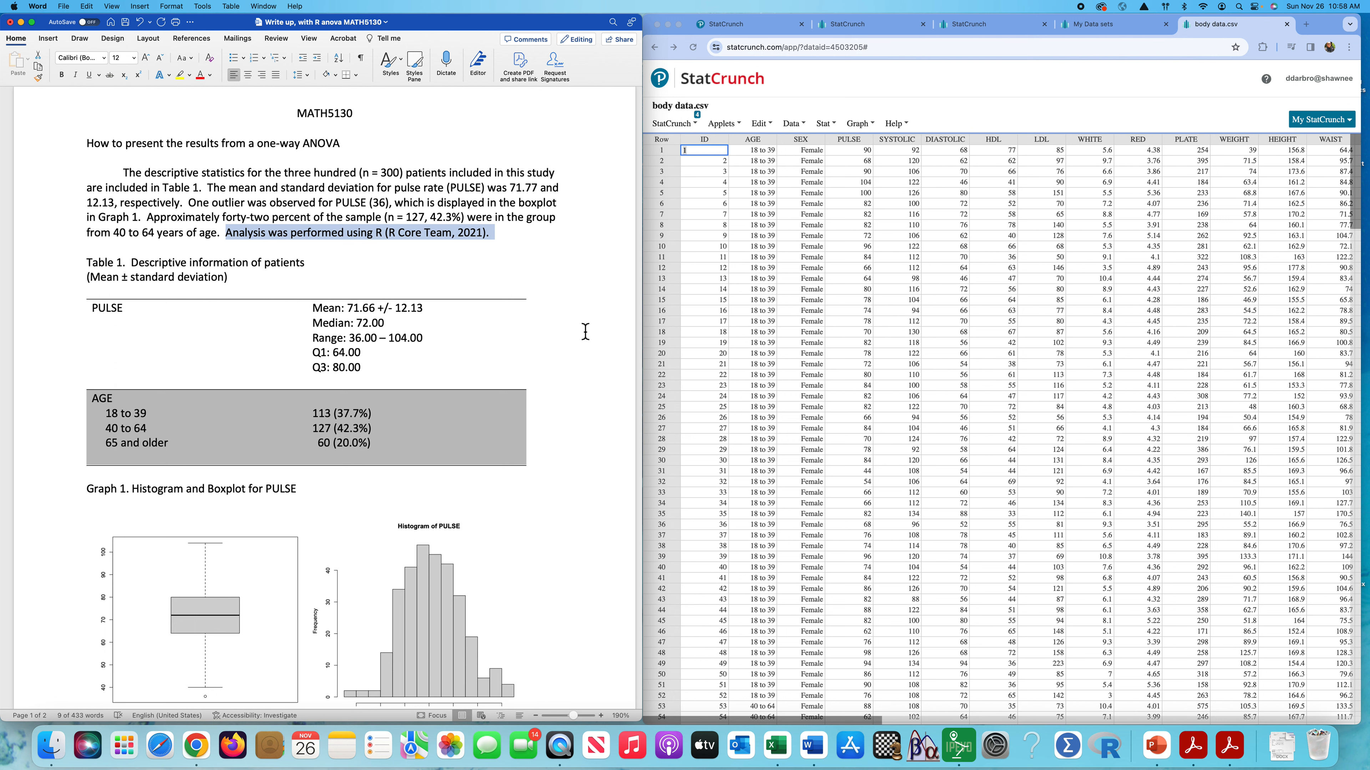
scroll(585, 331, down, 15)
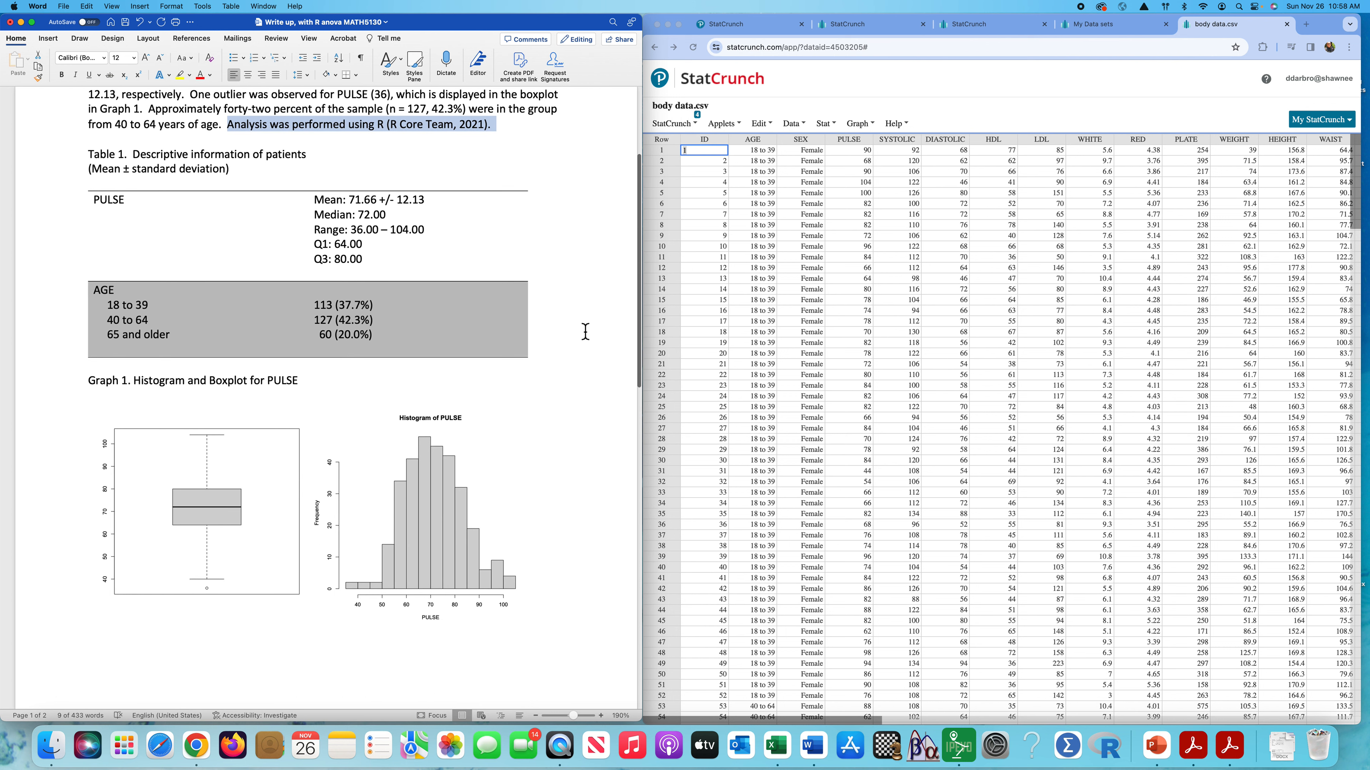
scroll(584, 332, down, 3)
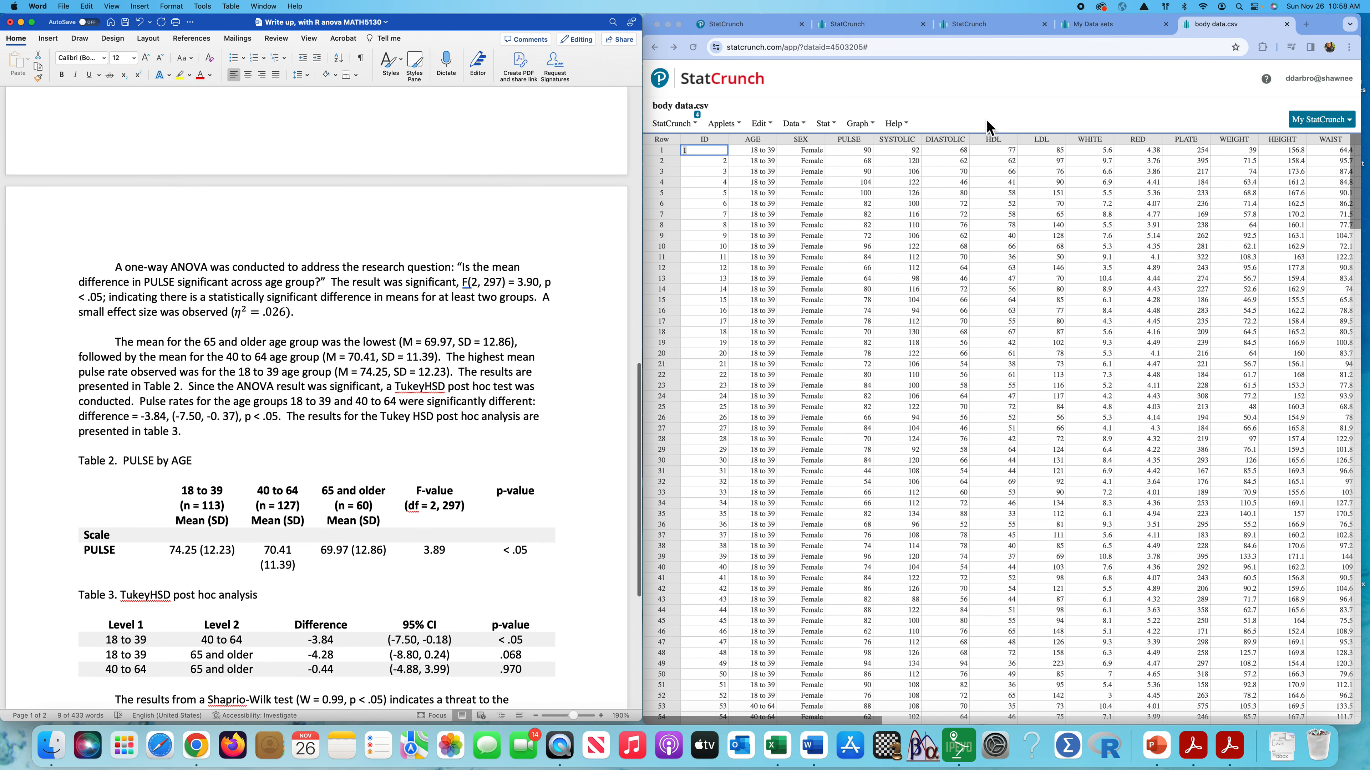
In StatCrunch, compute a one-way ANOVA from values in a single column, with PULSE responses, AGE factors and Tukey HSD at level 0.95.
click(1016, 108)
click(879, 125)
click(833, 127)
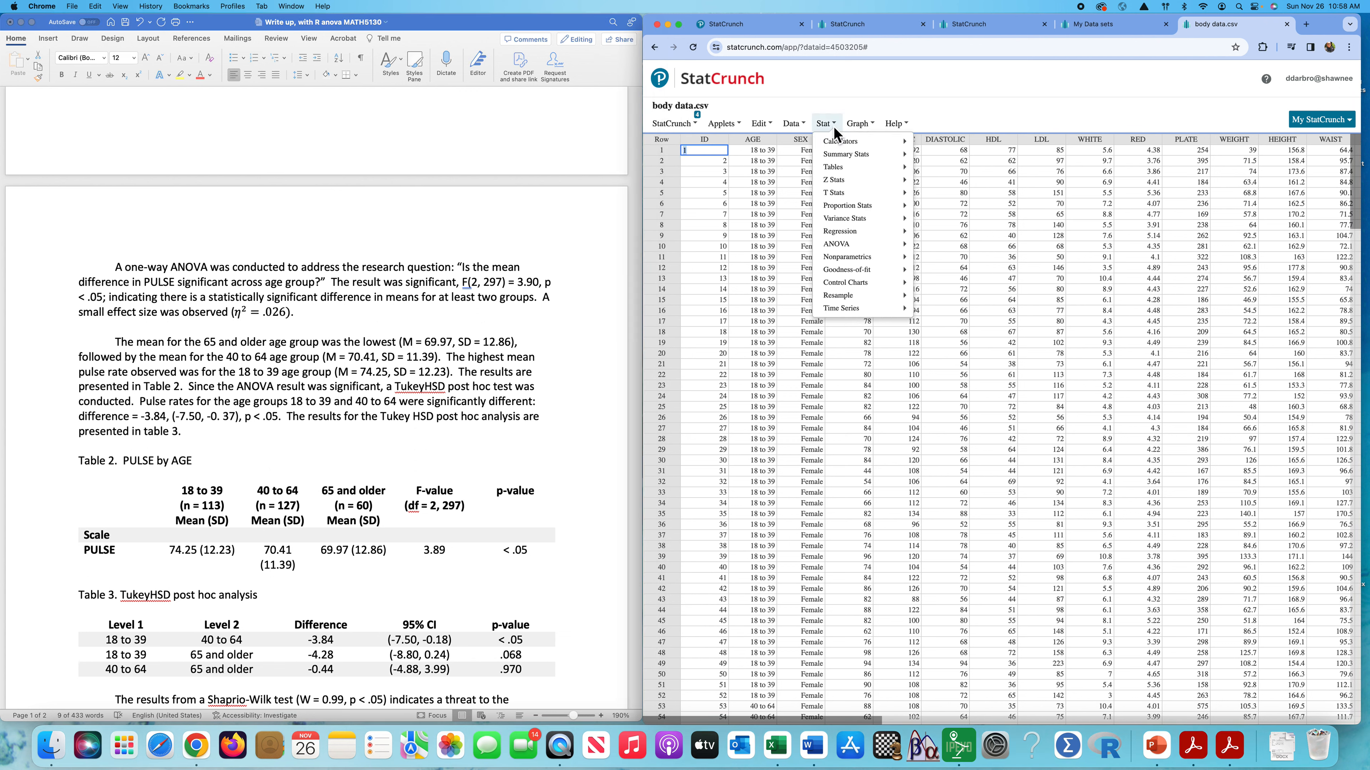
mouse_move(850, 242)
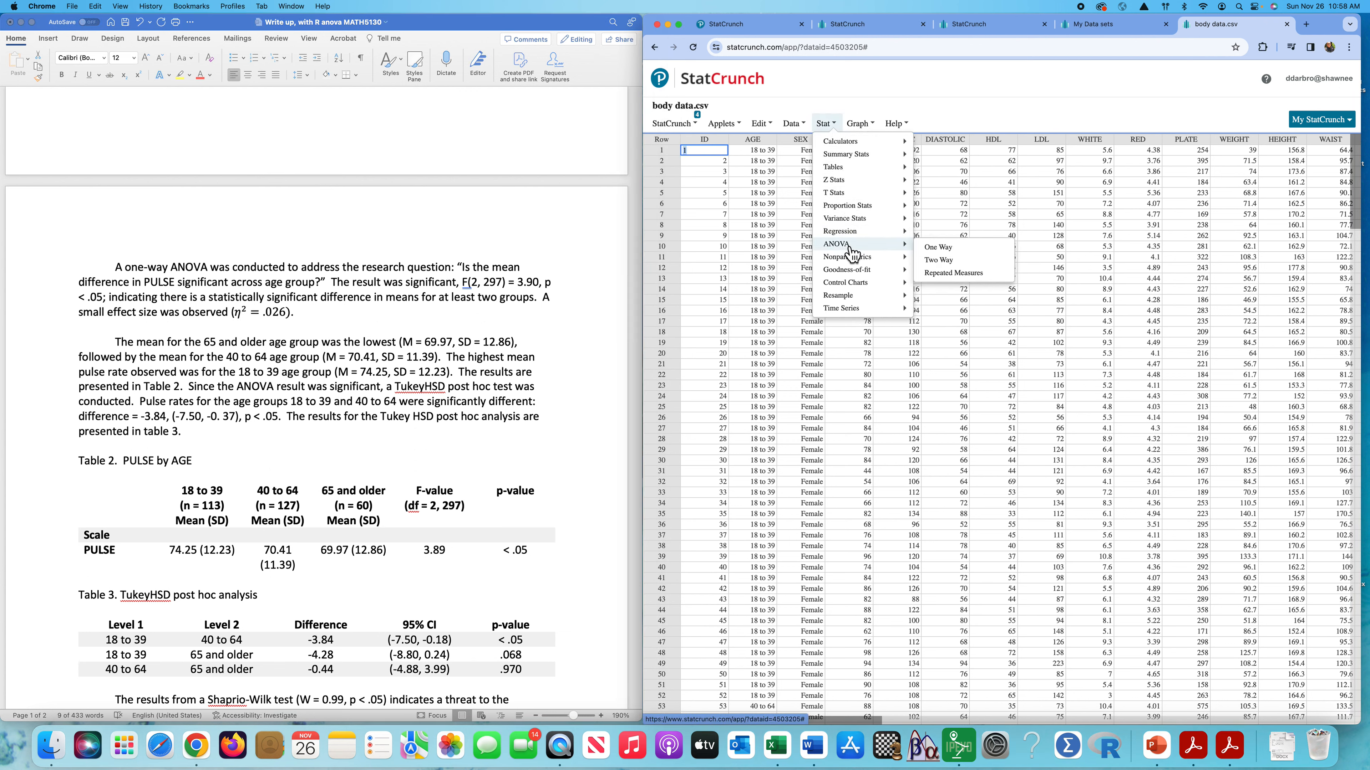
click(941, 248)
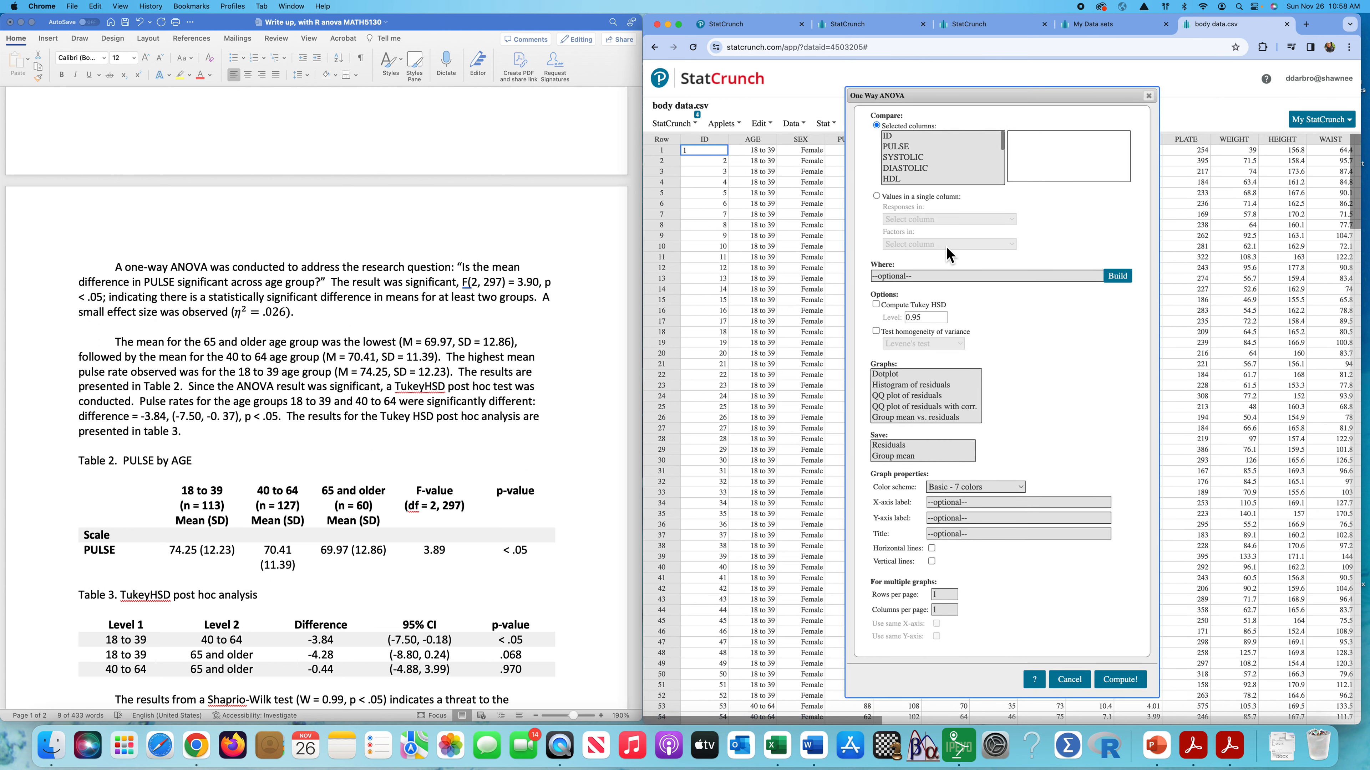
click(876, 197)
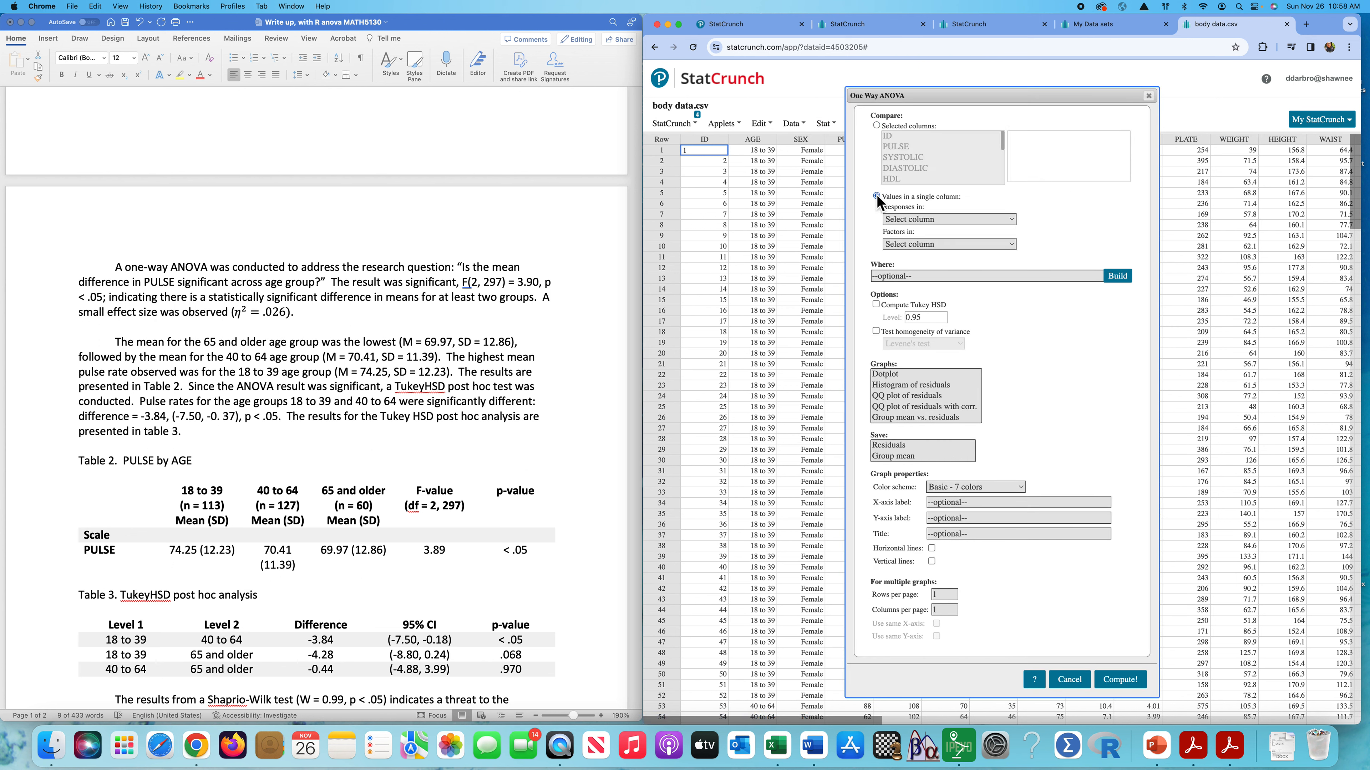
click(934, 220)
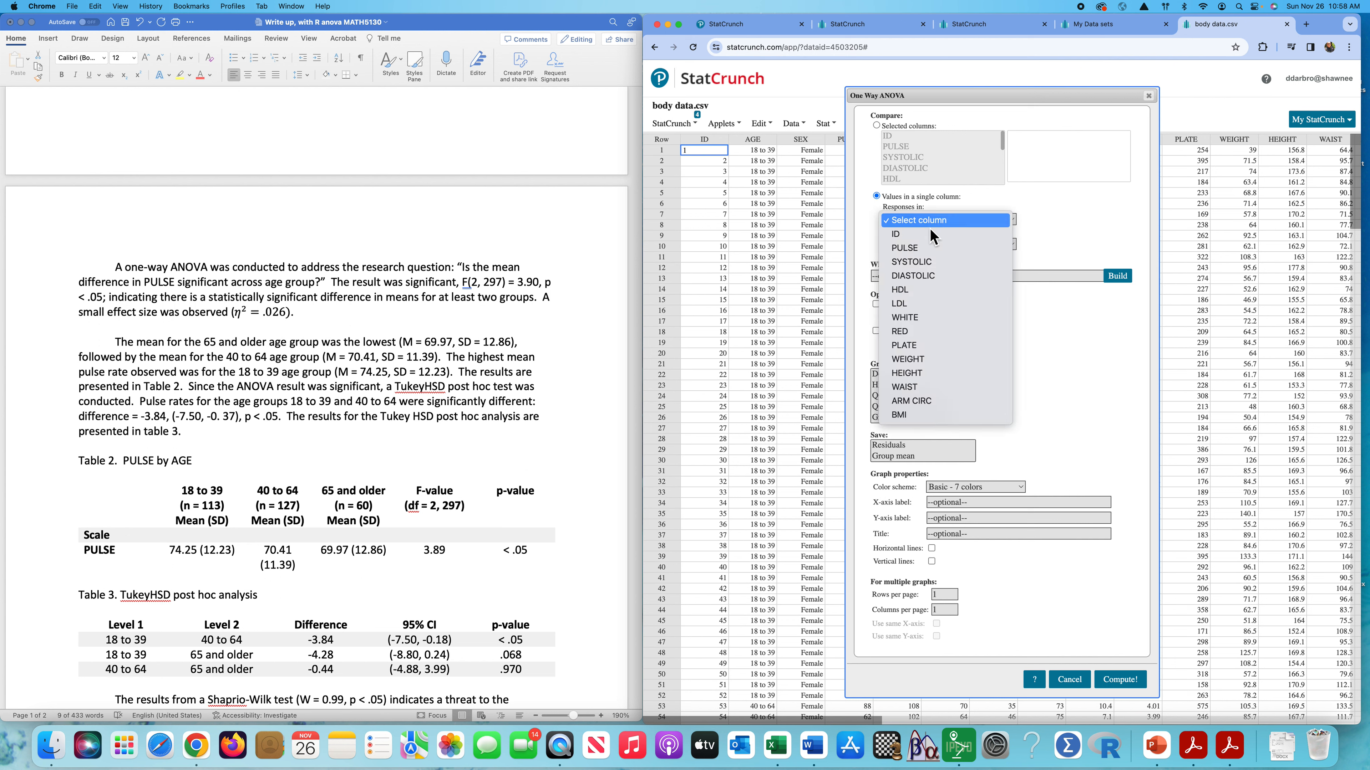
click(921, 248)
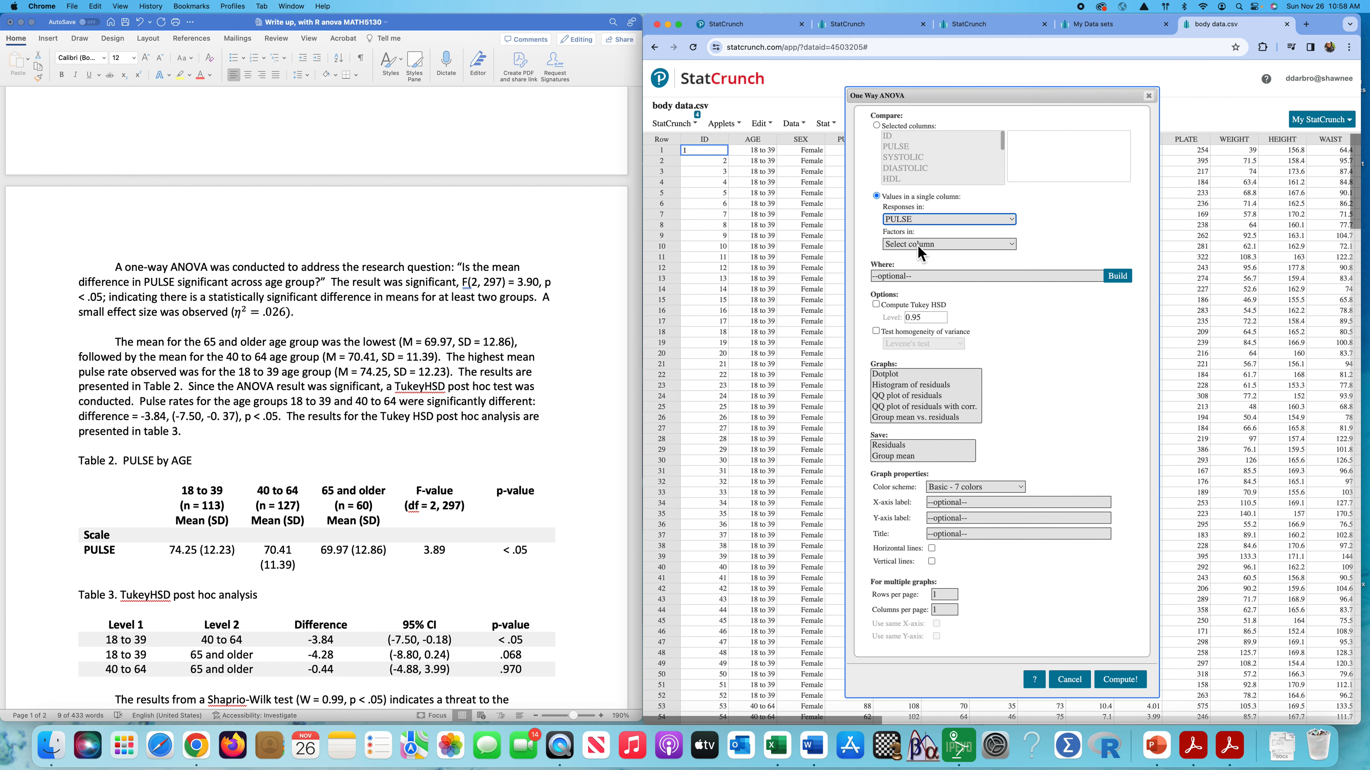
click(917, 245)
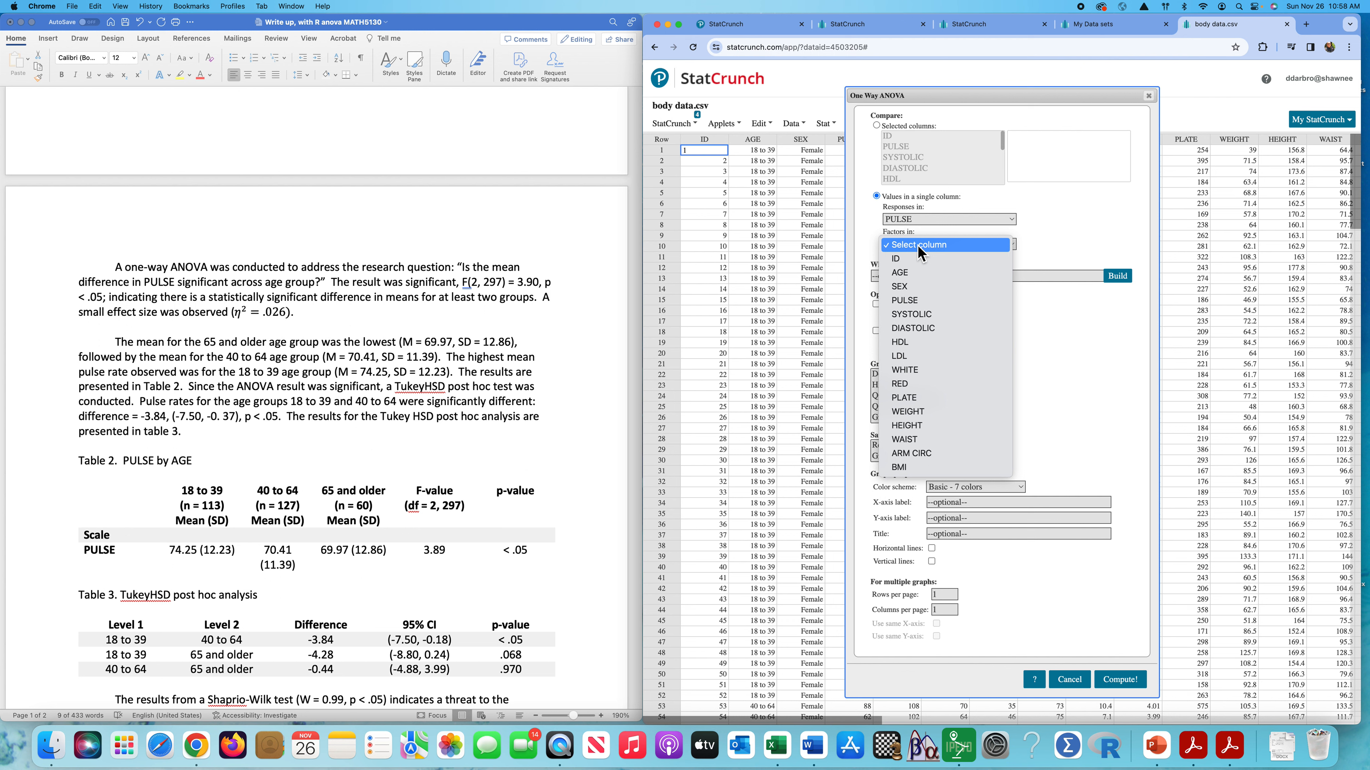
click(909, 275)
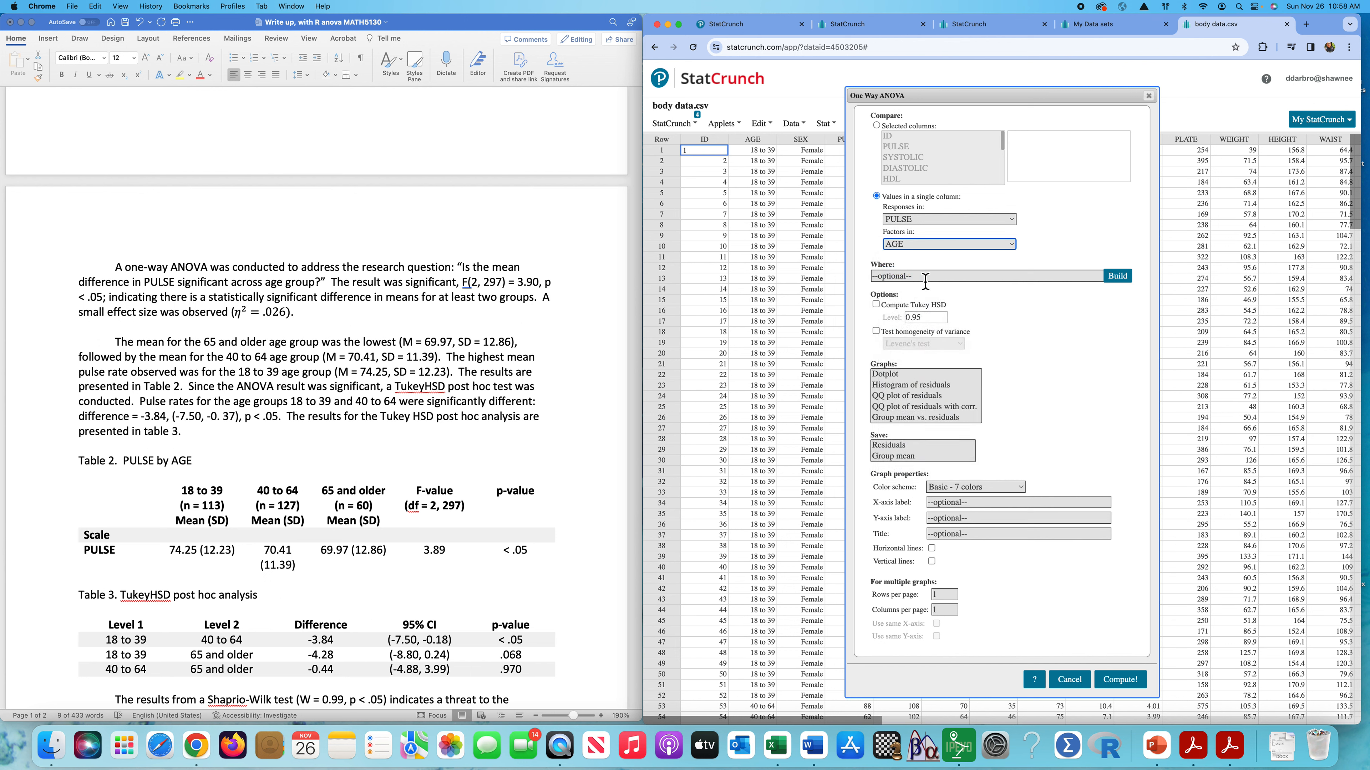
click(877, 304)
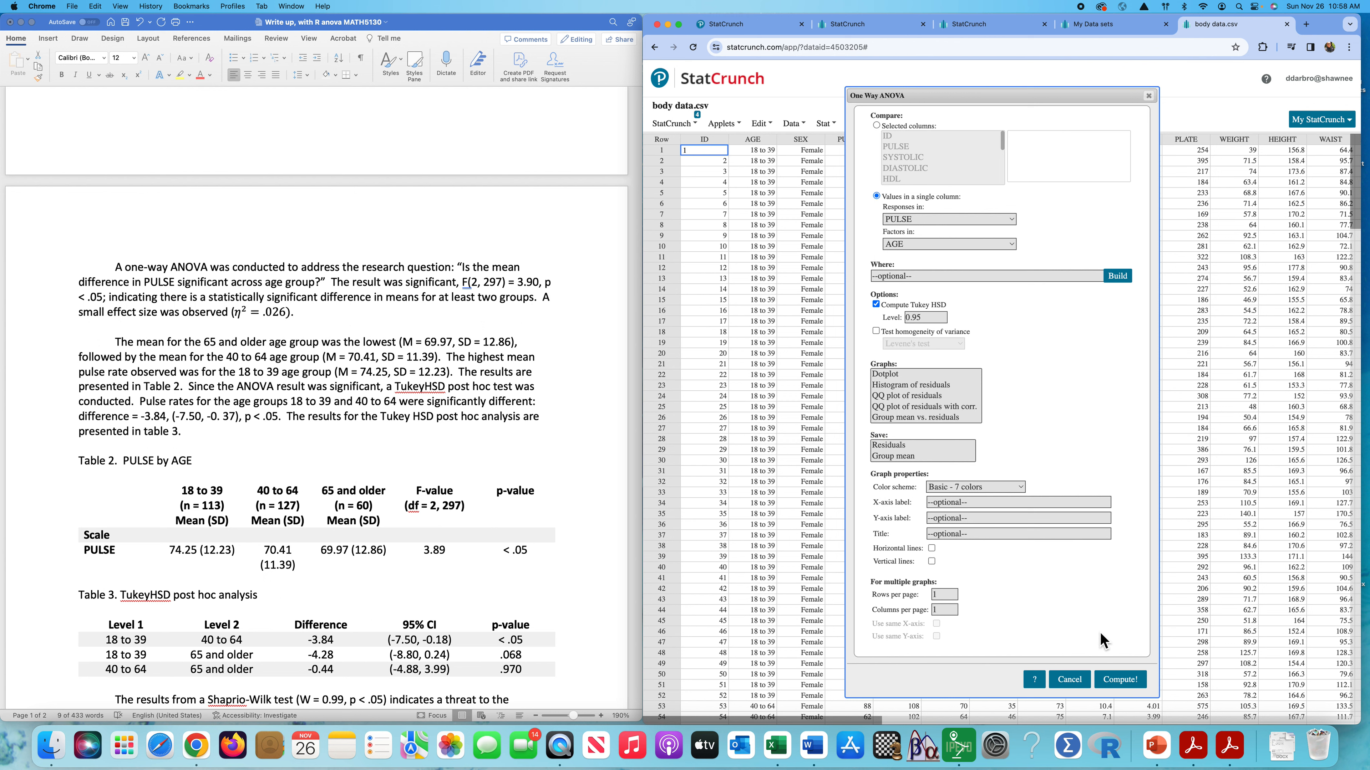
click(1120, 681)
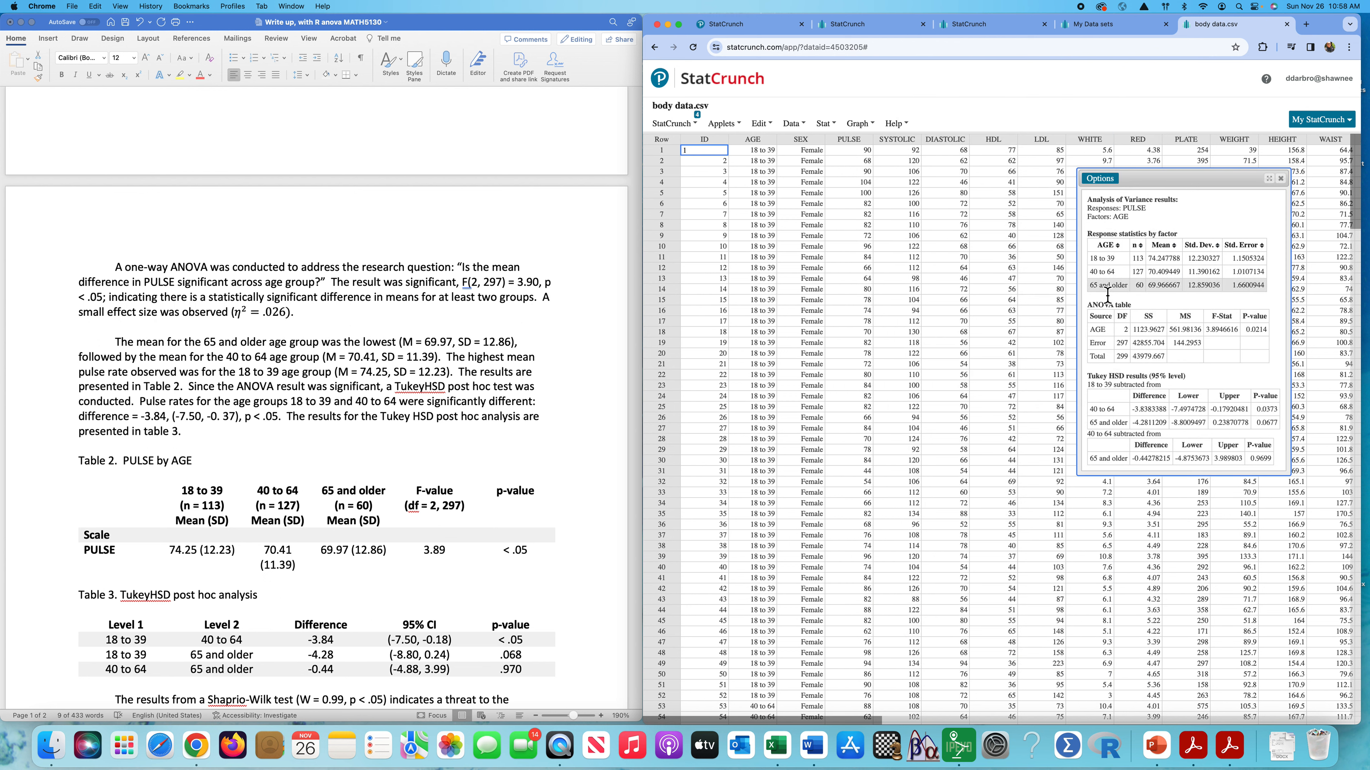
Place the ANOVA results beside the write-up and examine the F-statistic, p-value and sums of squares in the ANOVA table.
drag(1185, 183, 763, 117)
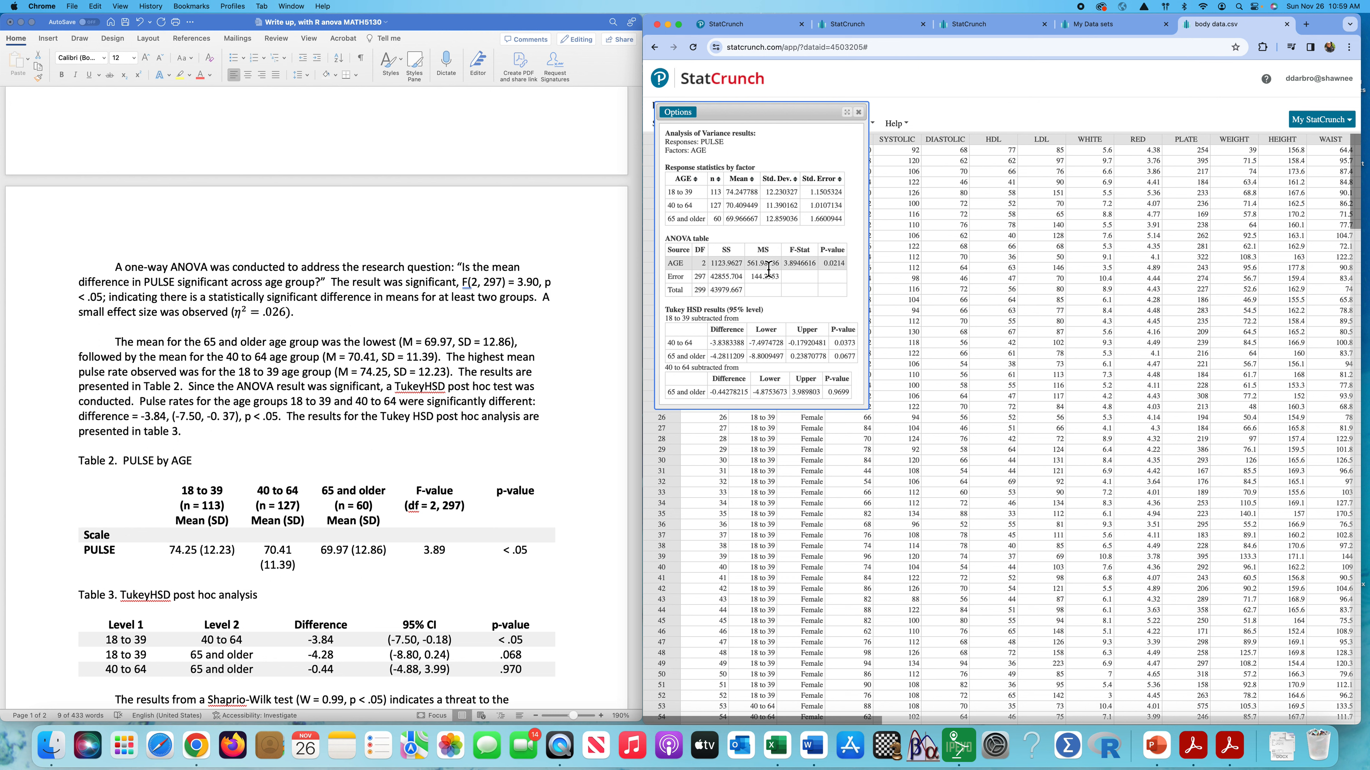
double_click(798, 267)
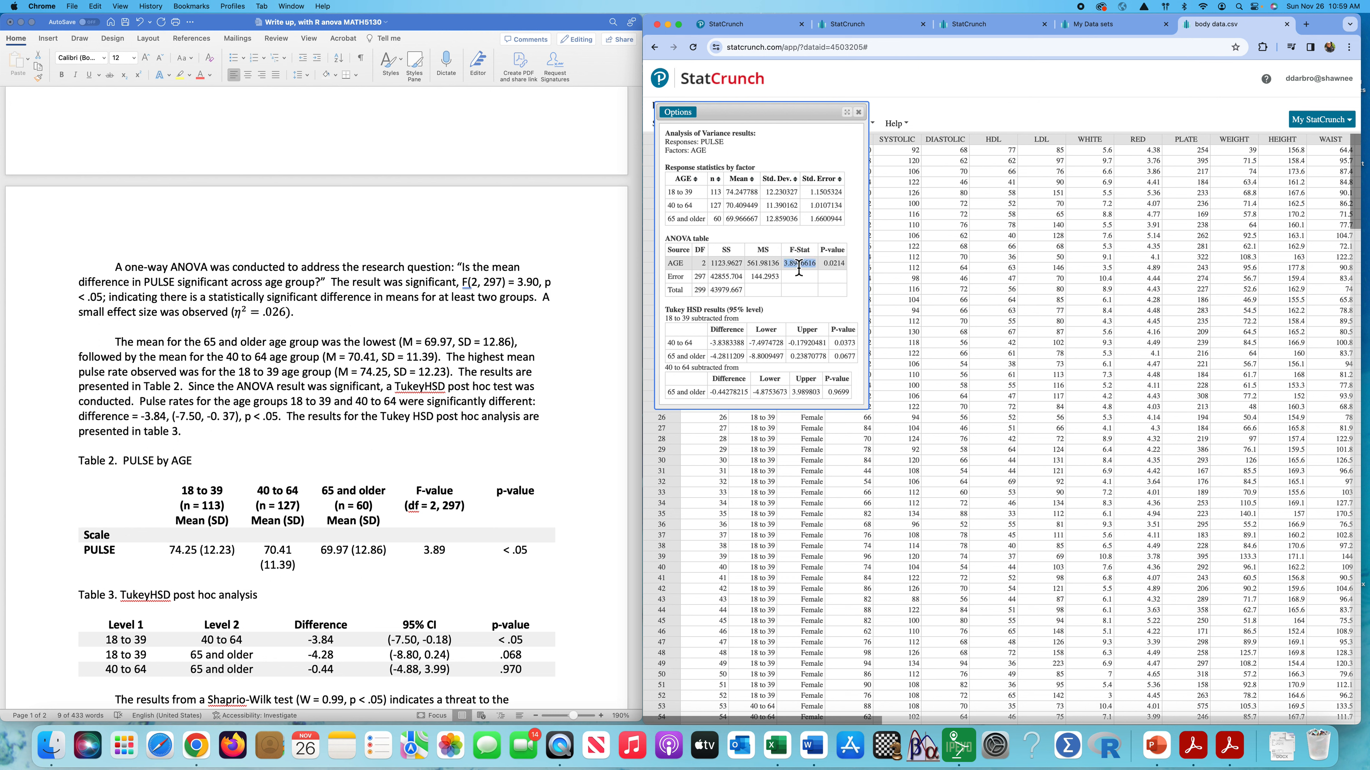
double_click(834, 264)
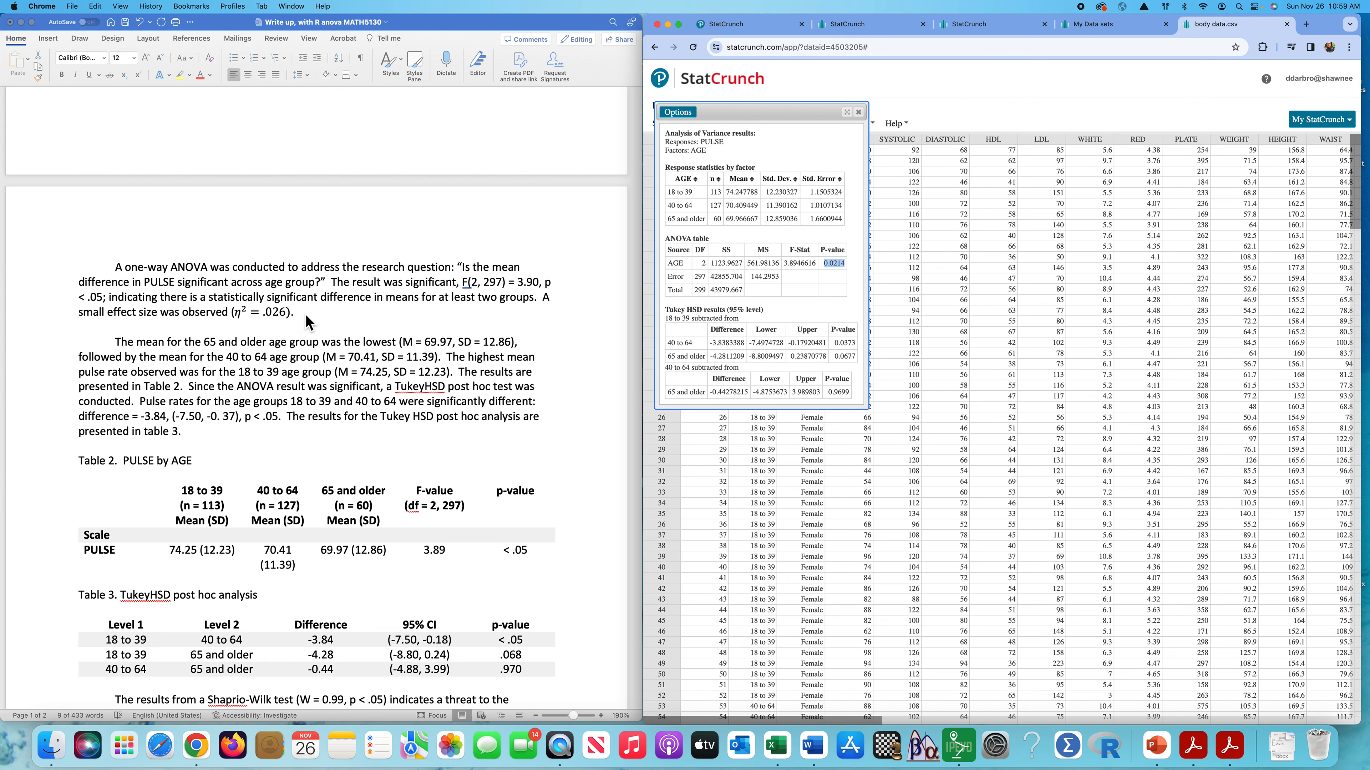
double_click(729, 266)
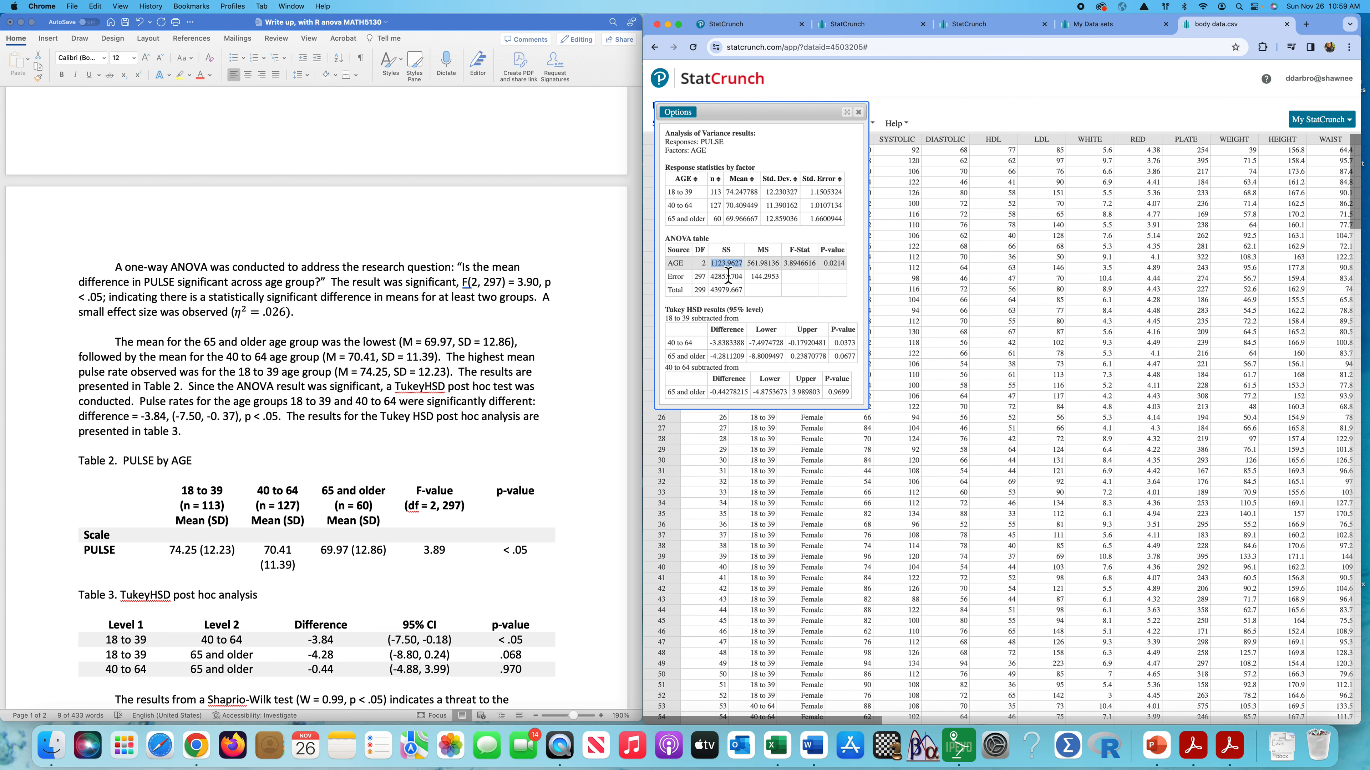
click(730, 293)
double_click(730, 294)
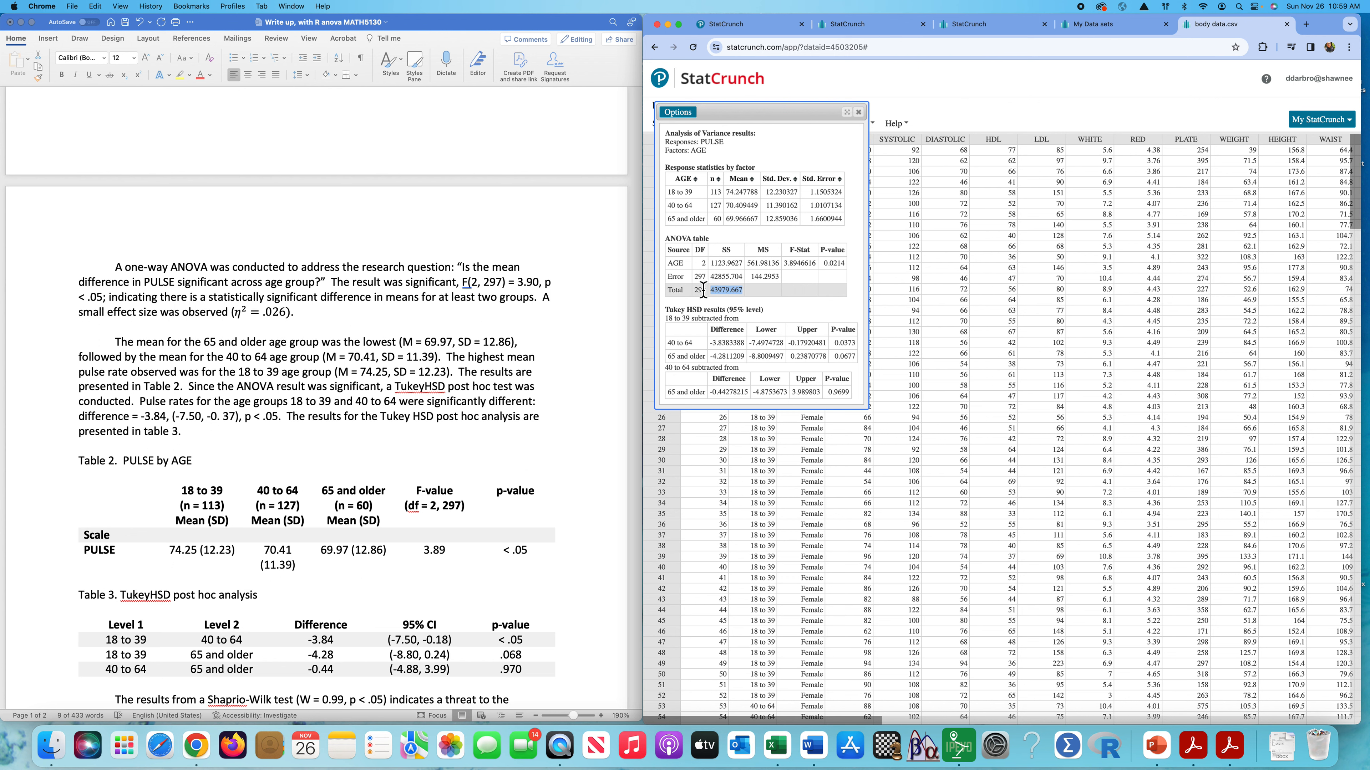
drag(669, 292, 677, 294)
double_click(728, 296)
double_click(722, 277)
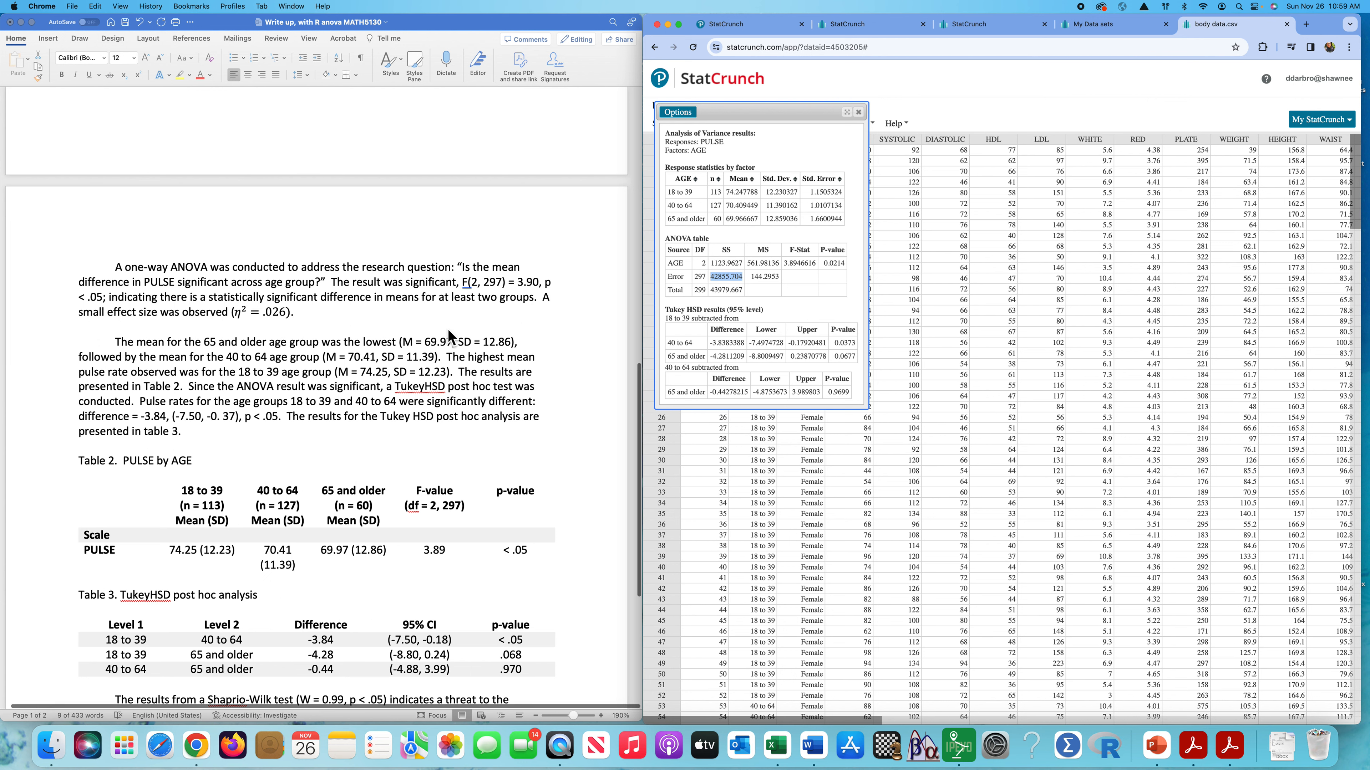
Compare the Tukey HSD p-value, difference and confidence limits for 18 to 39 versus 40 to 64 with the write-up.
scroll(448, 334, down, 2)
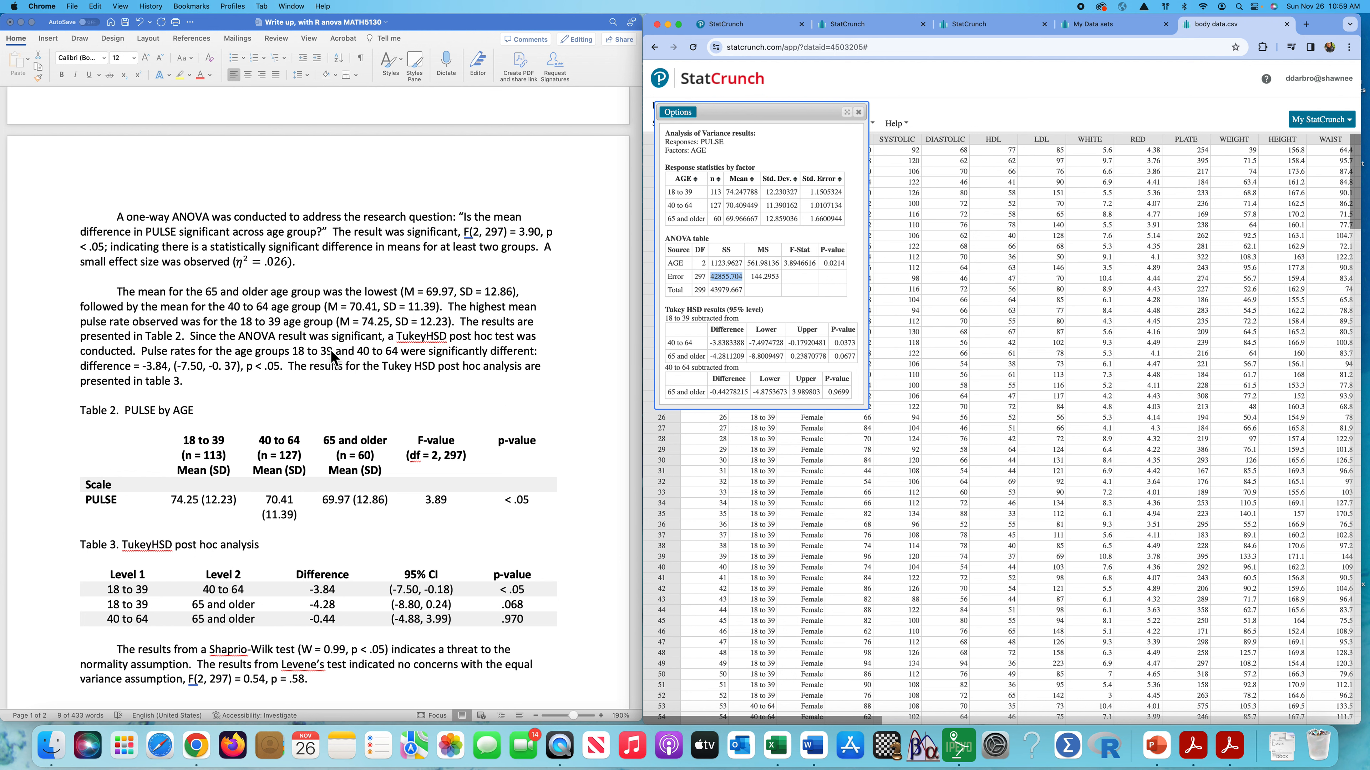
scroll(337, 345, down, 2)
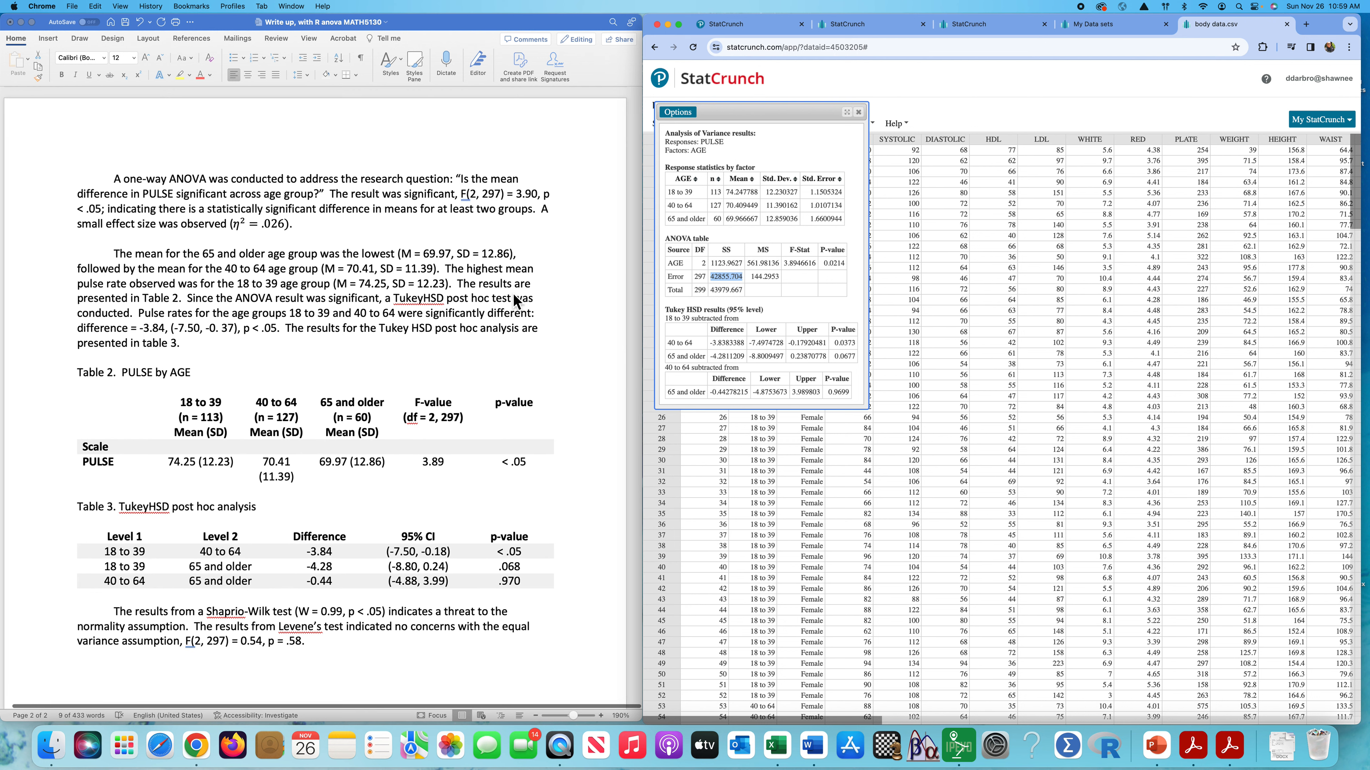
double_click(847, 344)
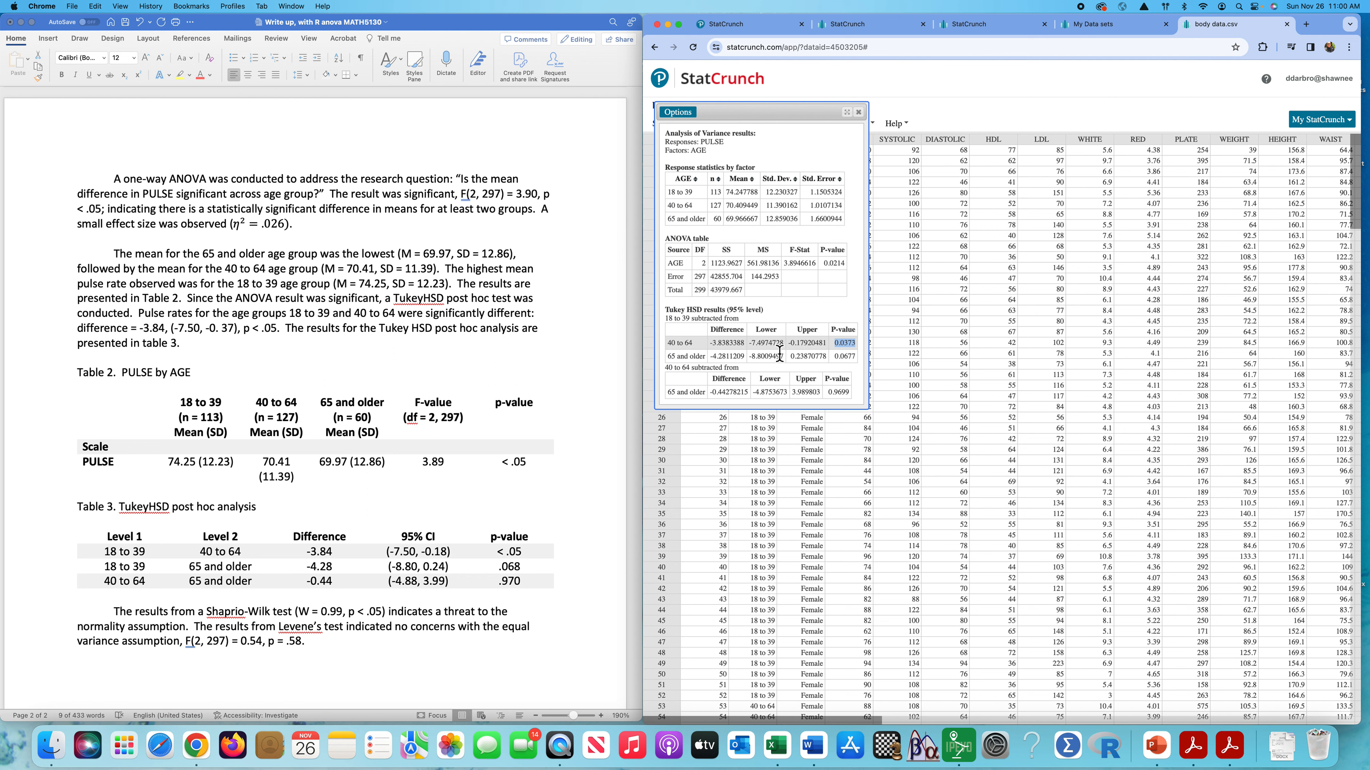
double_click(729, 343)
double_click(774, 346)
double_click(810, 347)
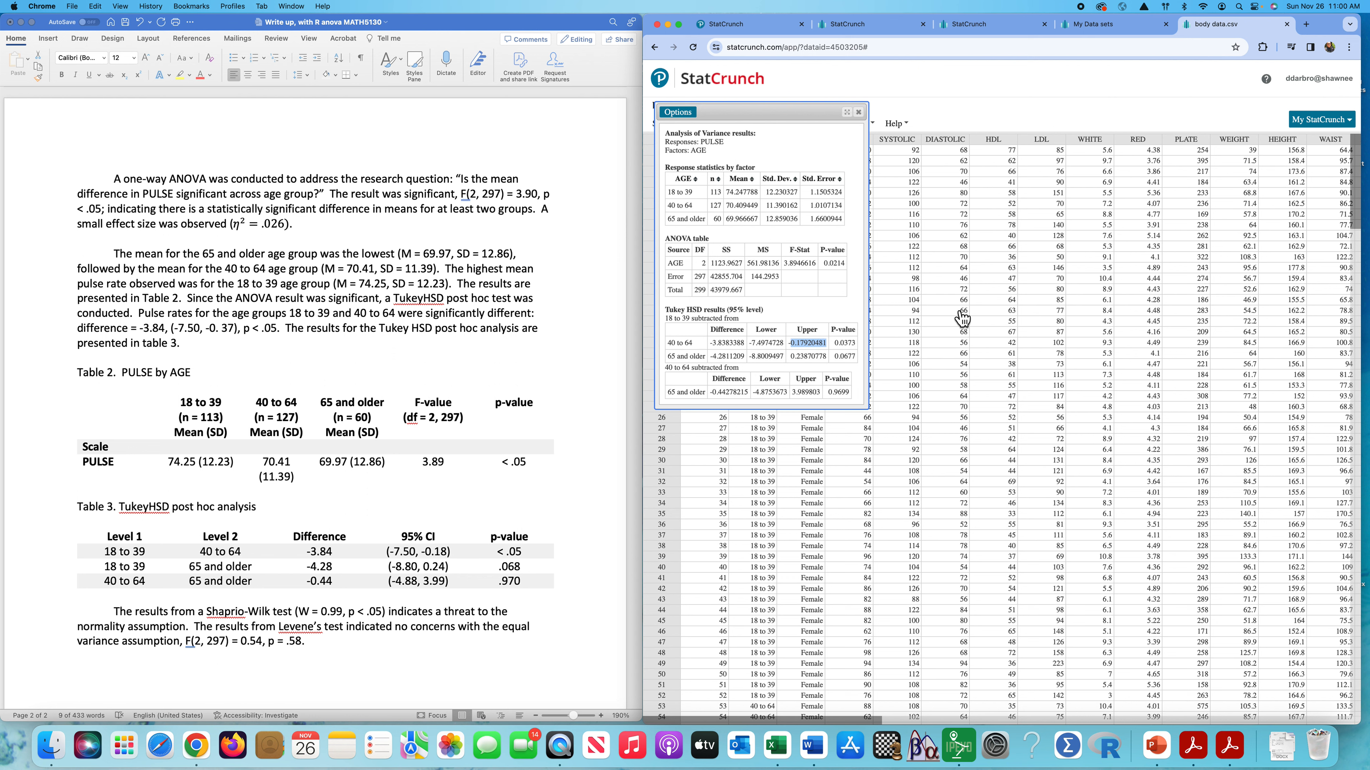
In the Word write-up's post hoc paragraph, correct the decimals of the confidence interval's upper limit to 18.
click(230, 332)
double_click(229, 330)
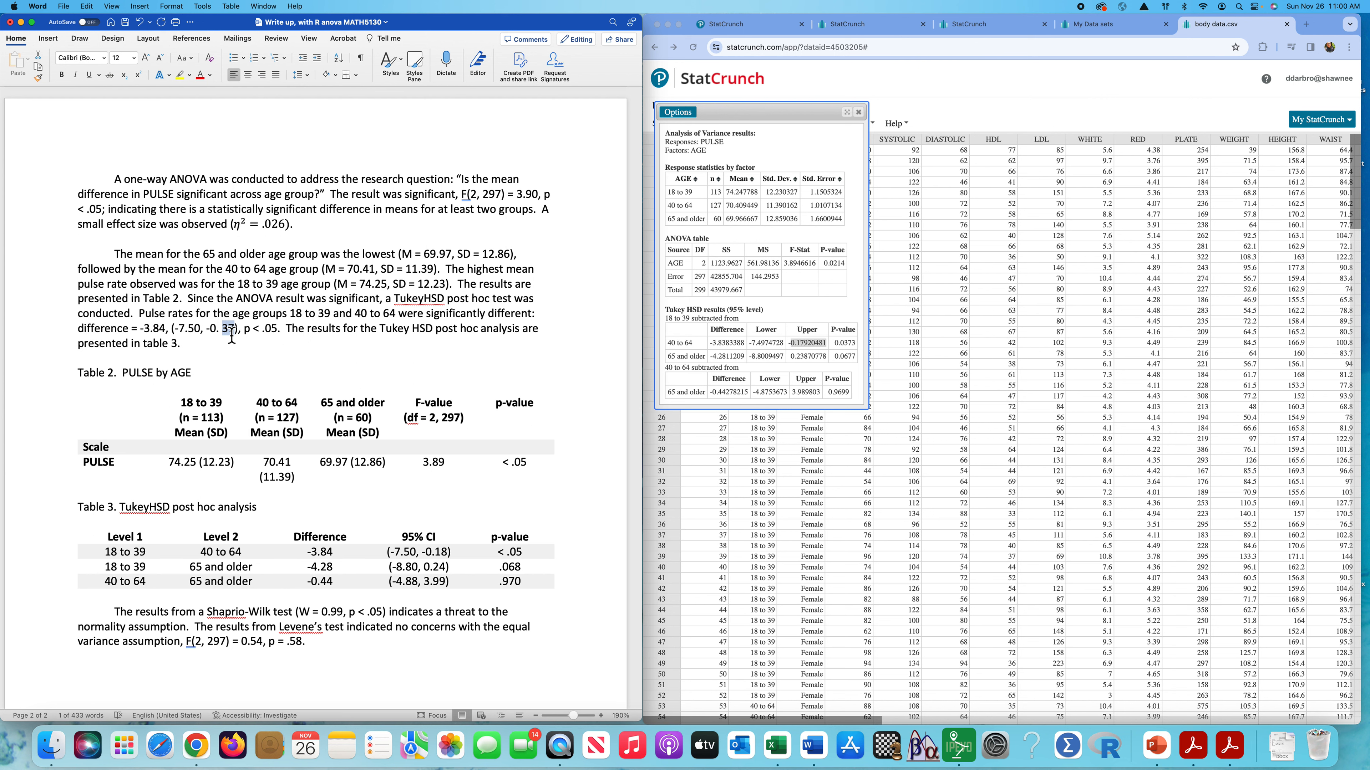
scroll(337, 418, down, 2)
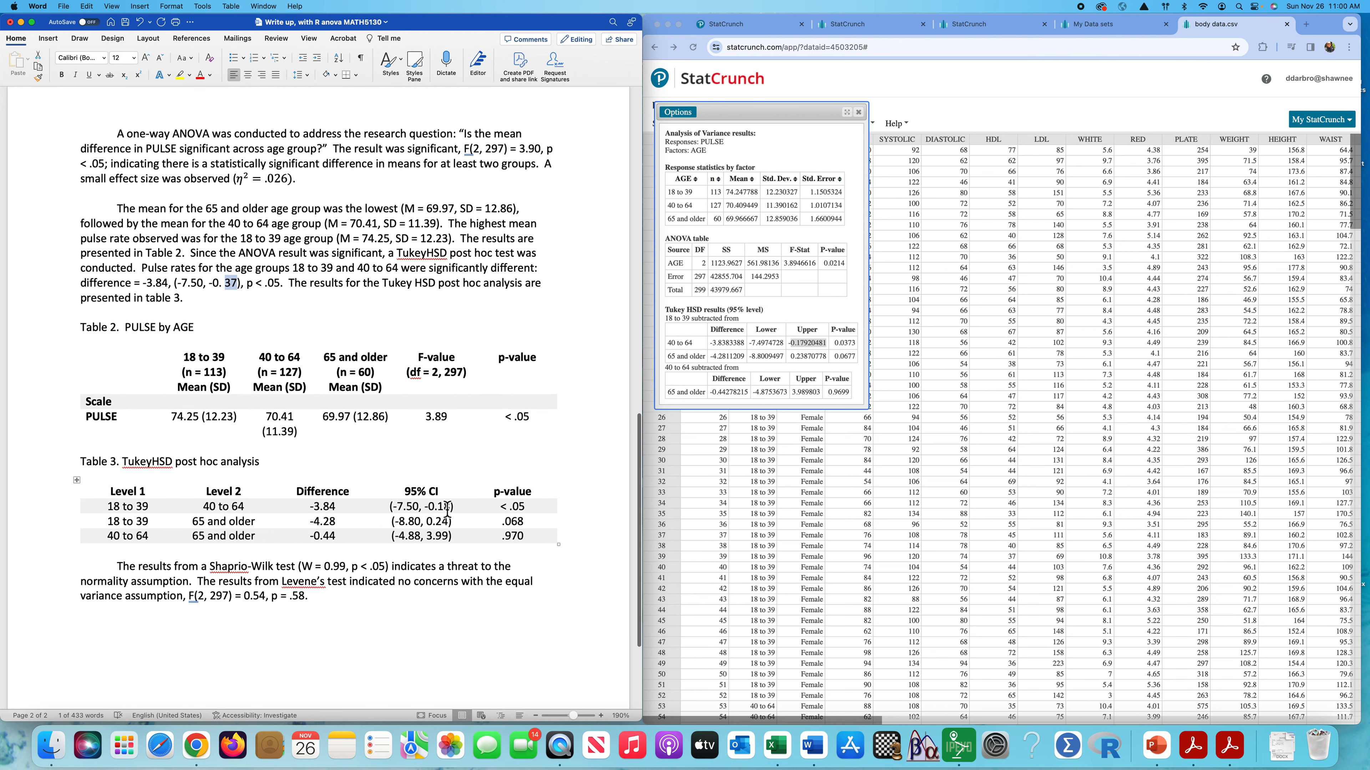
scroll(447, 508, up, 2)
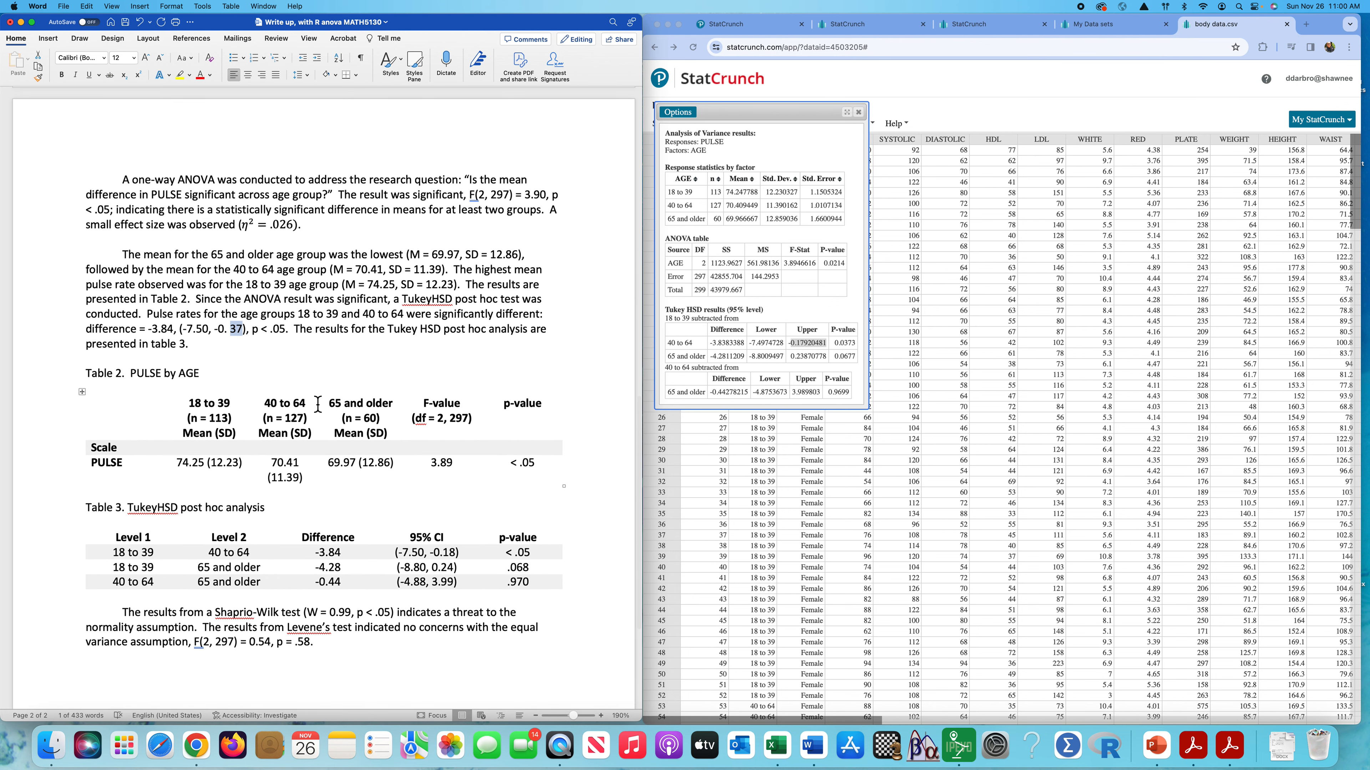
text(18)
click(383, 360)
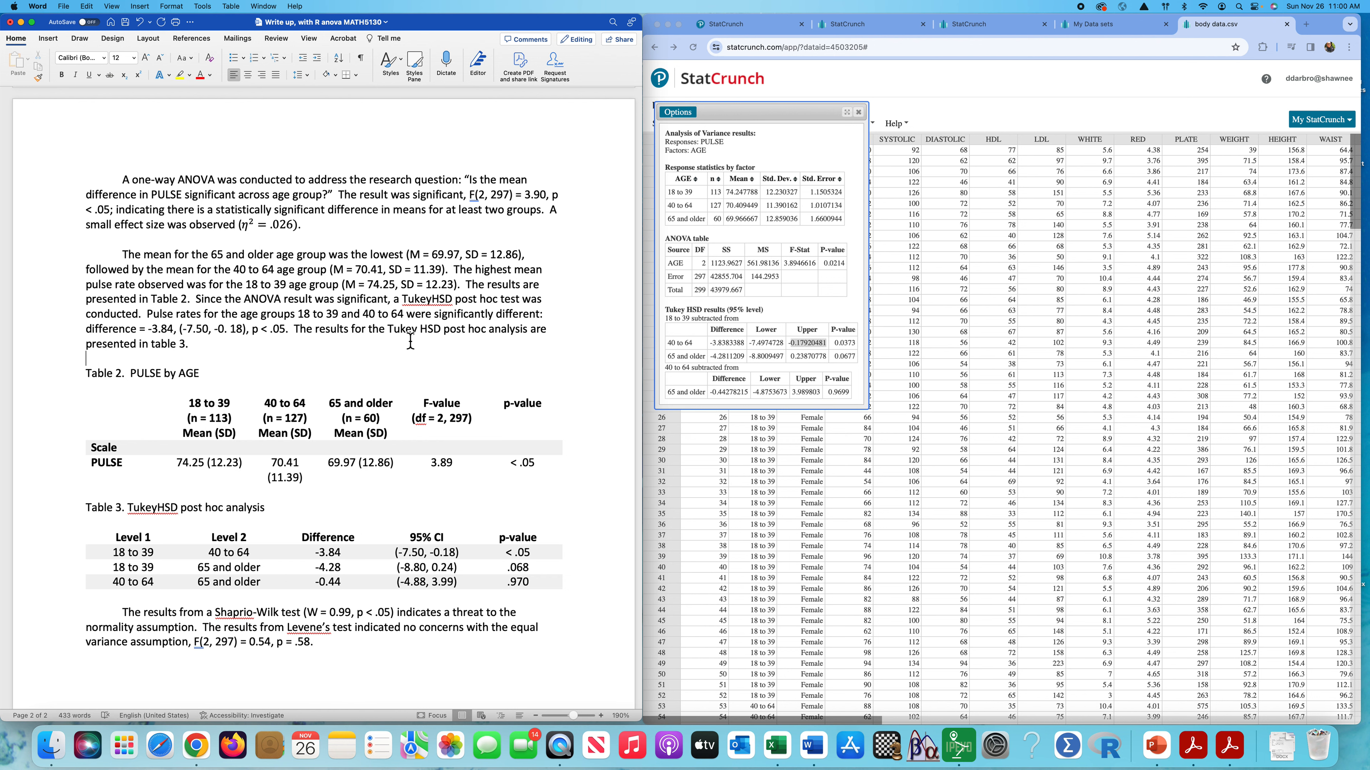
Check the Tukey HSD confidence limits for the 65 and older comparisons against Table 3, and close the StatCrunch ANOVA results.
scroll(409, 341, down, 2)
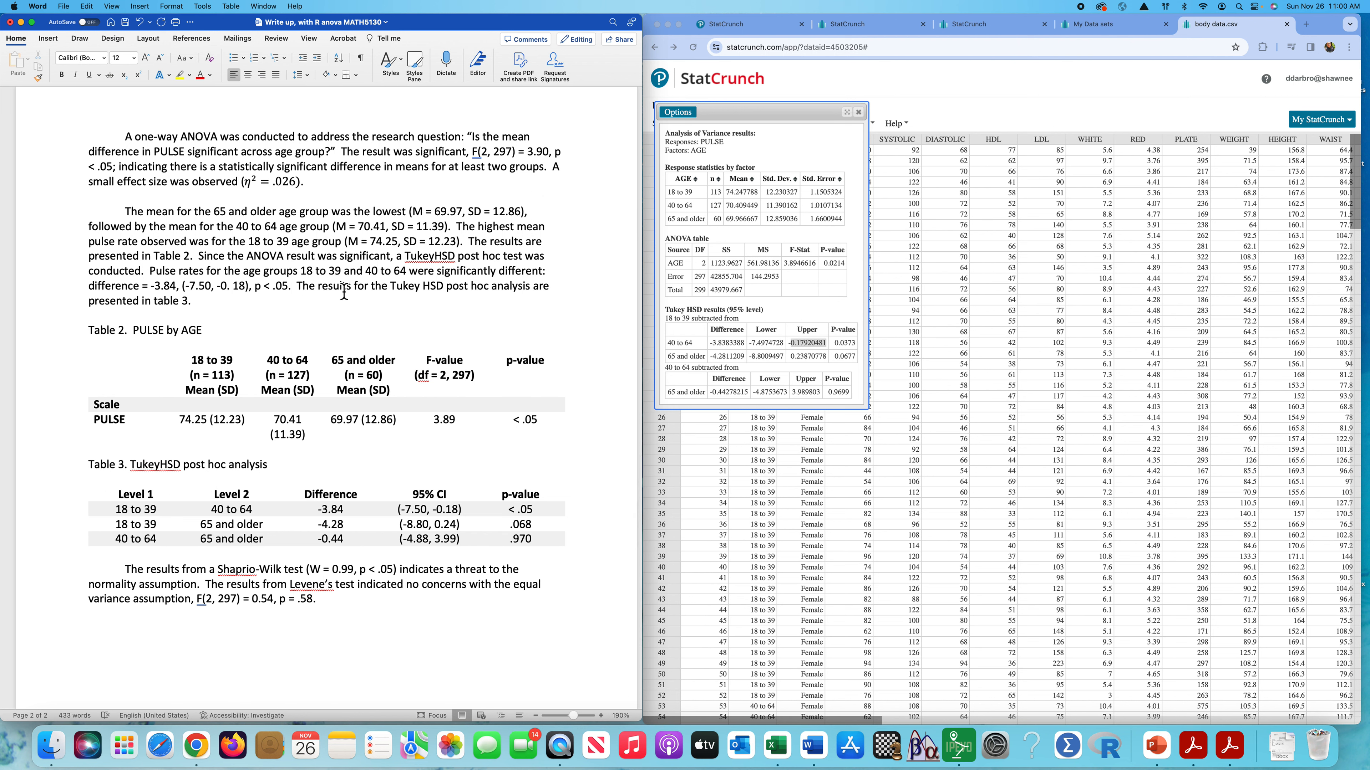
click(809, 313)
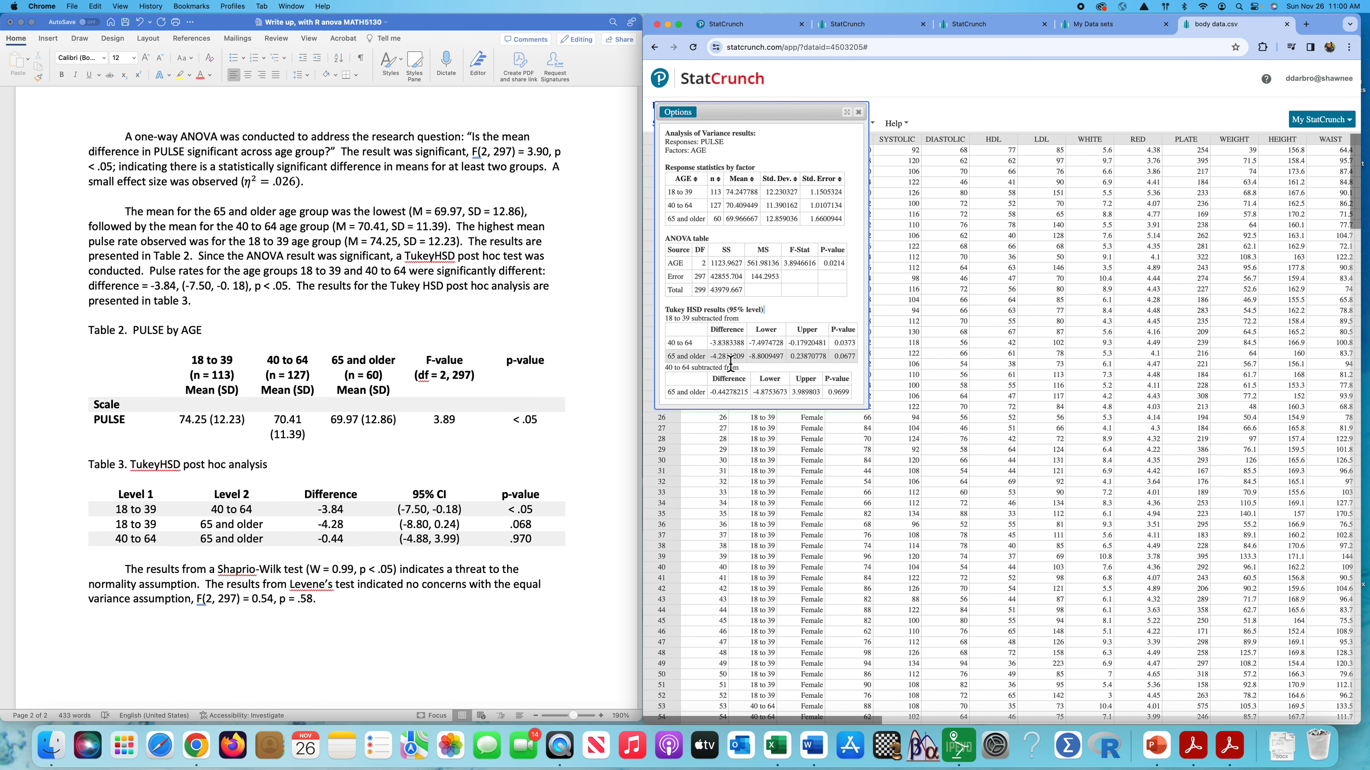
double_click(769, 356)
double_click(804, 356)
double_click(771, 392)
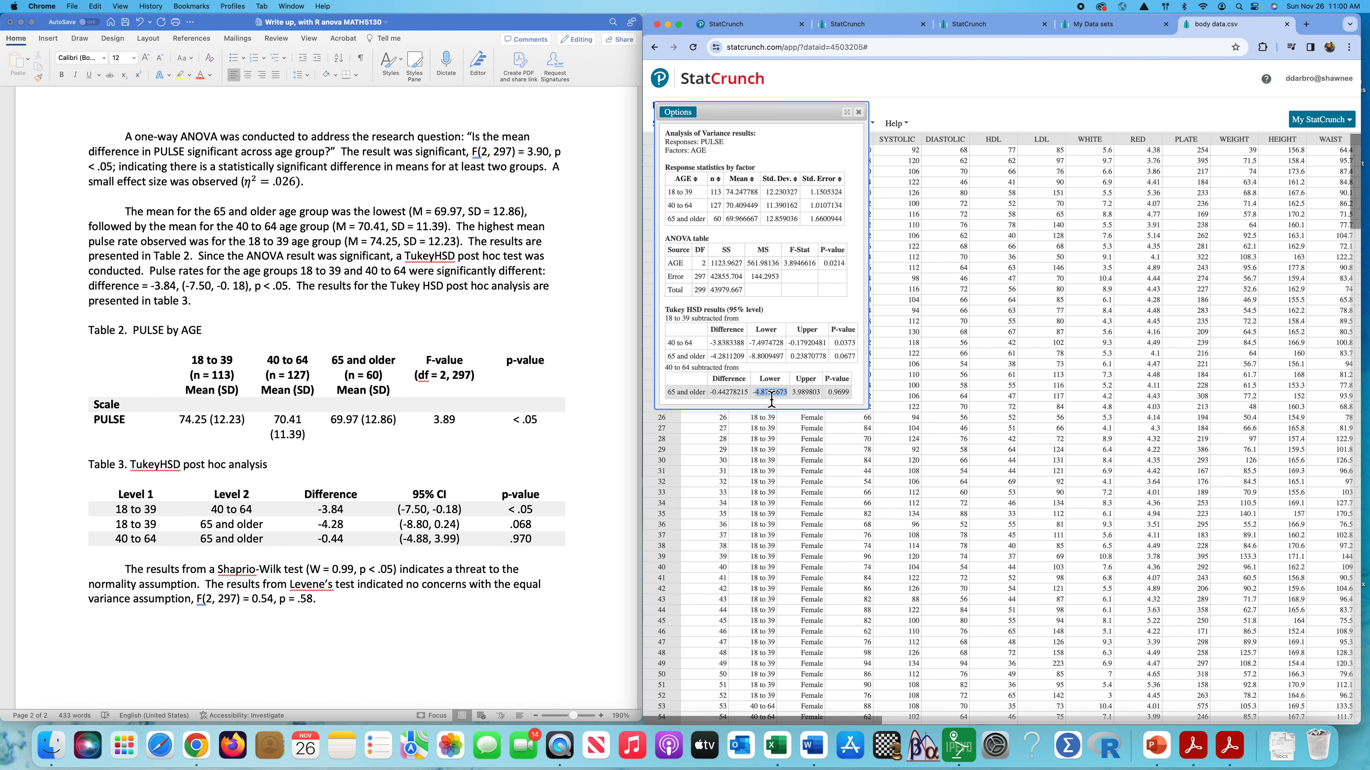
double_click(807, 393)
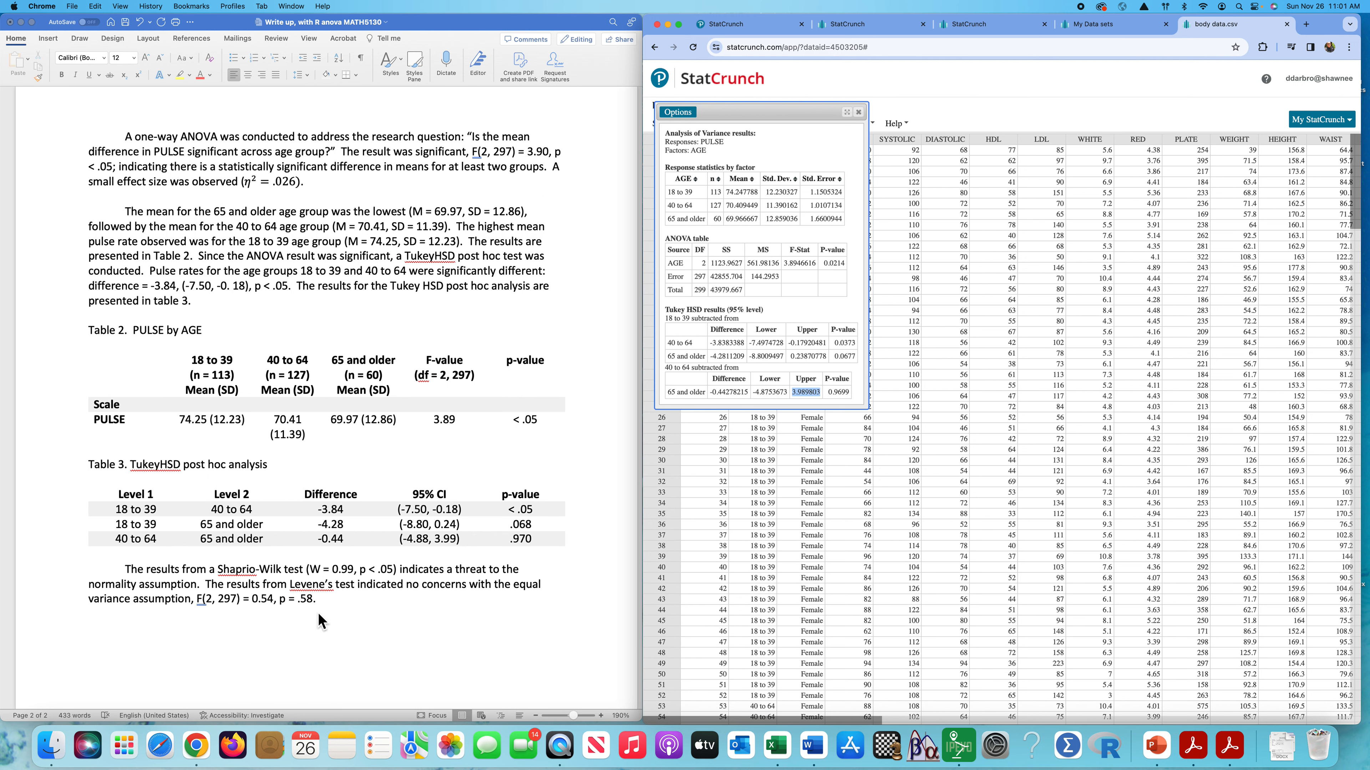
scroll(459, 594, down, 5)
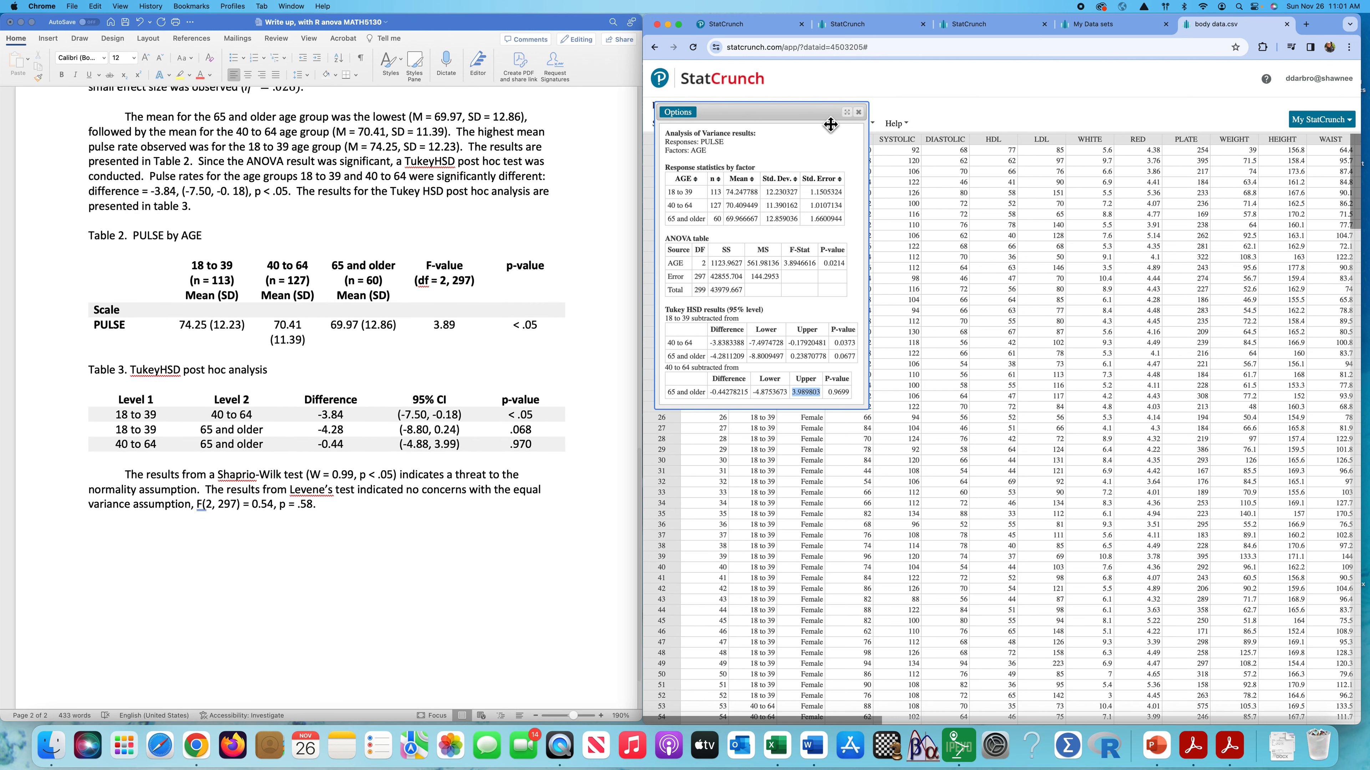
click(859, 112)
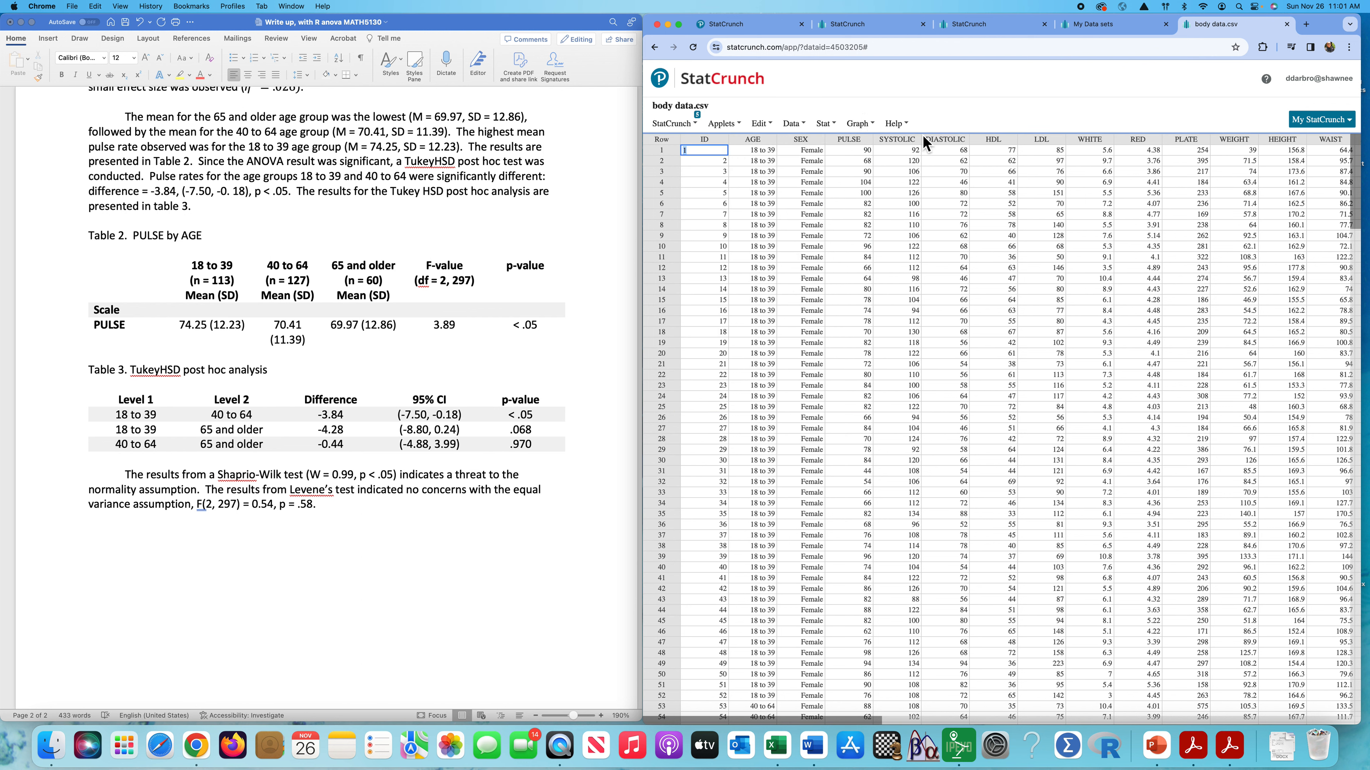
Open the Homogeneity of Variance test for the body data set.
click(833, 124)
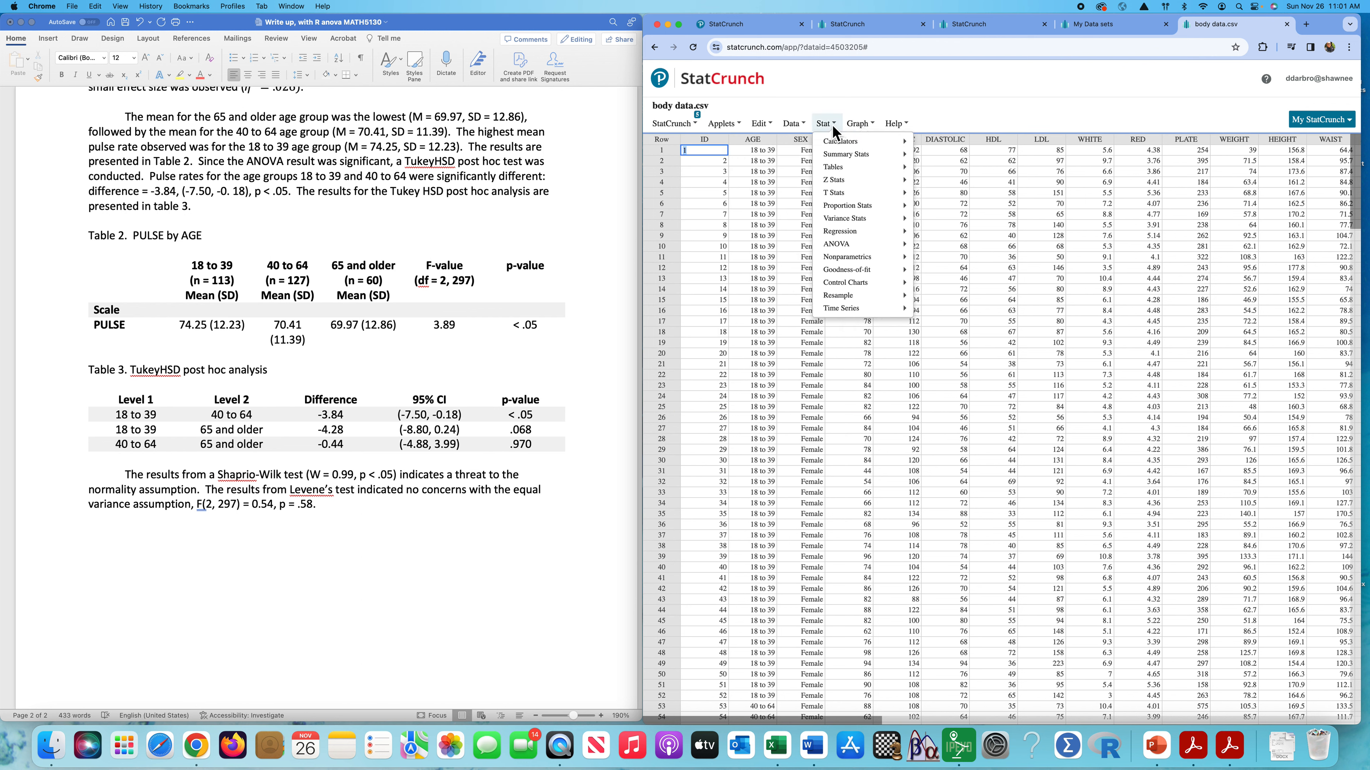
mouse_move(856, 246)
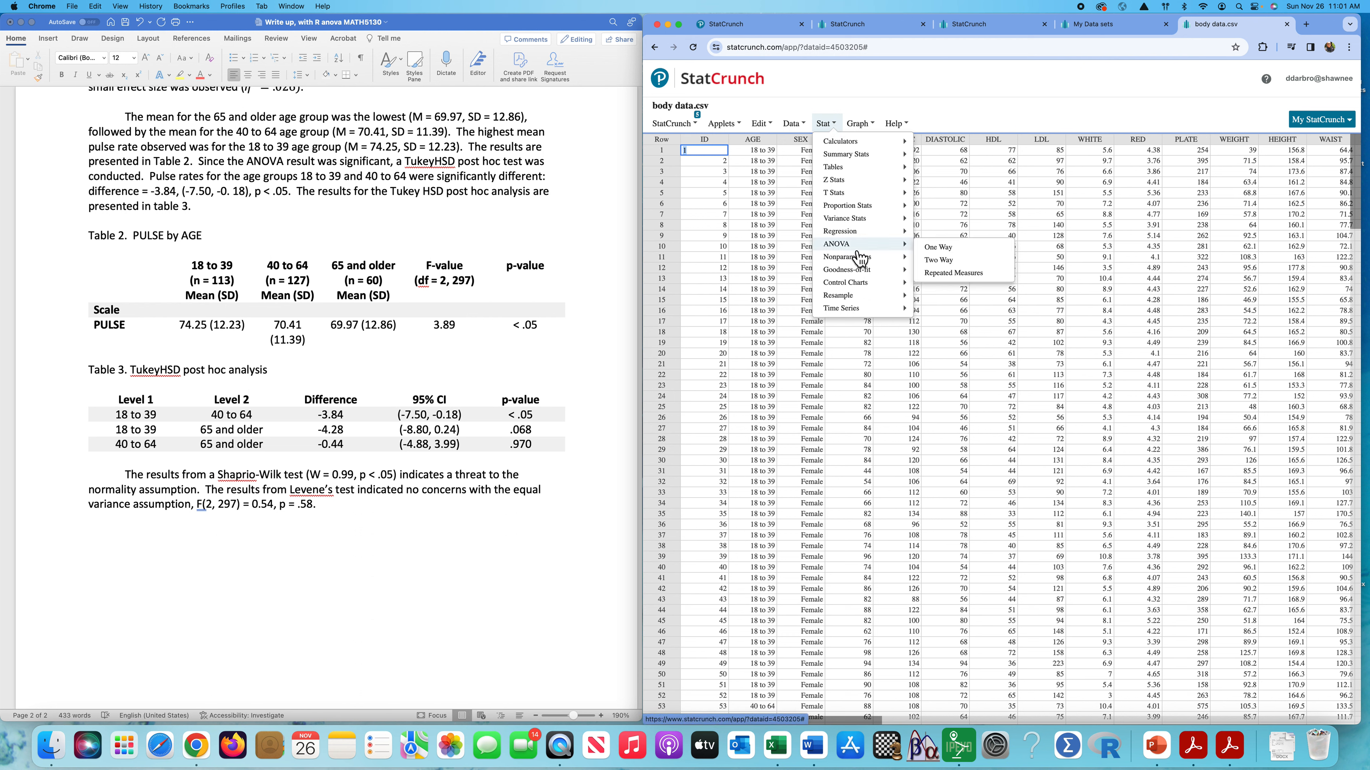
mouse_move(861, 221)
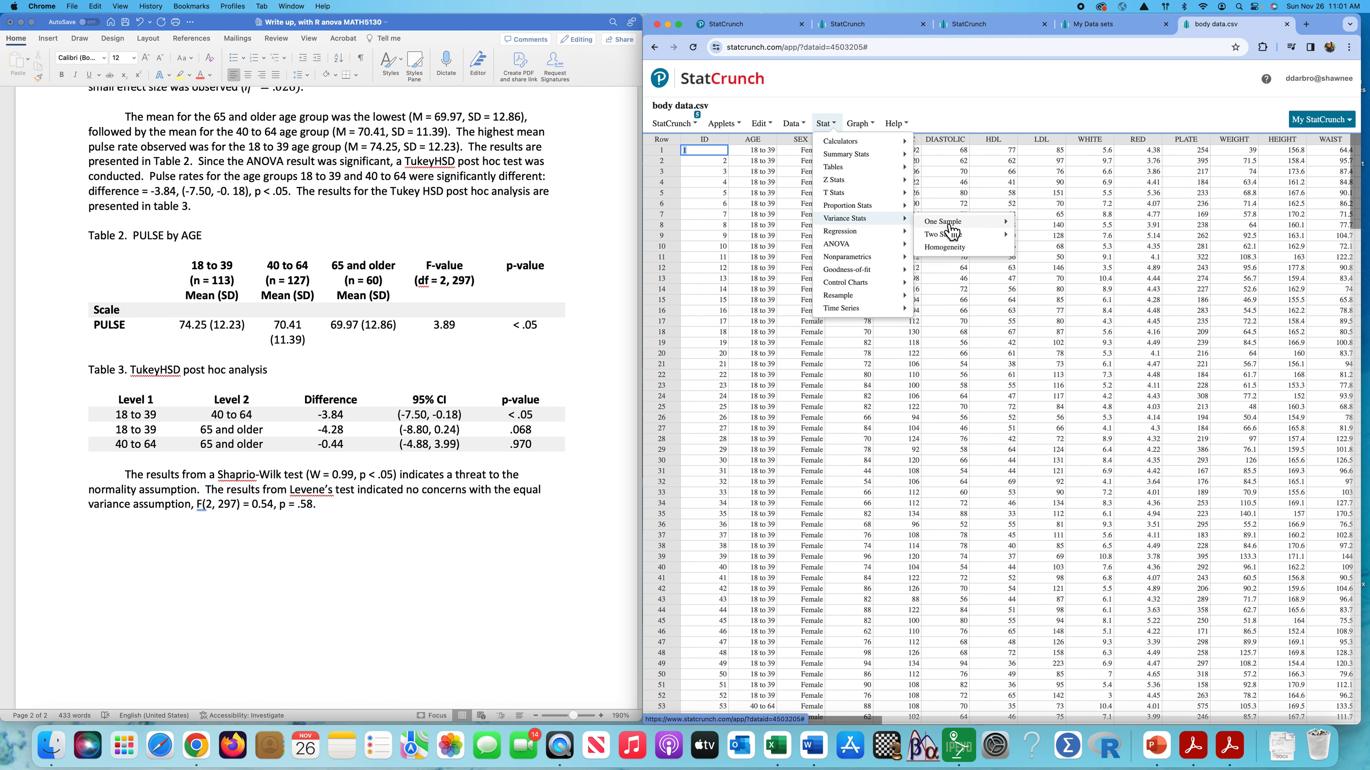
click(962, 249)
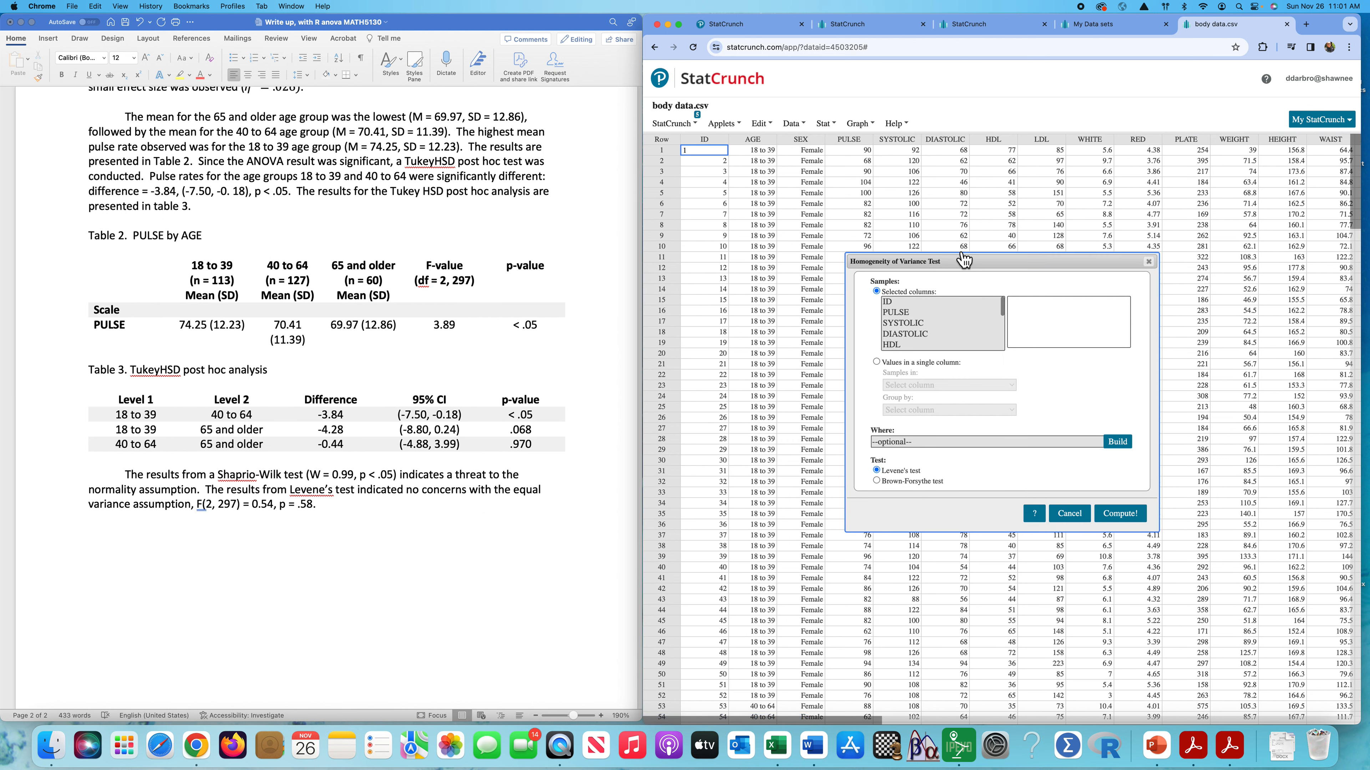
Try to compute Levene's test with PULSE as the only selected column.
click(899, 313)
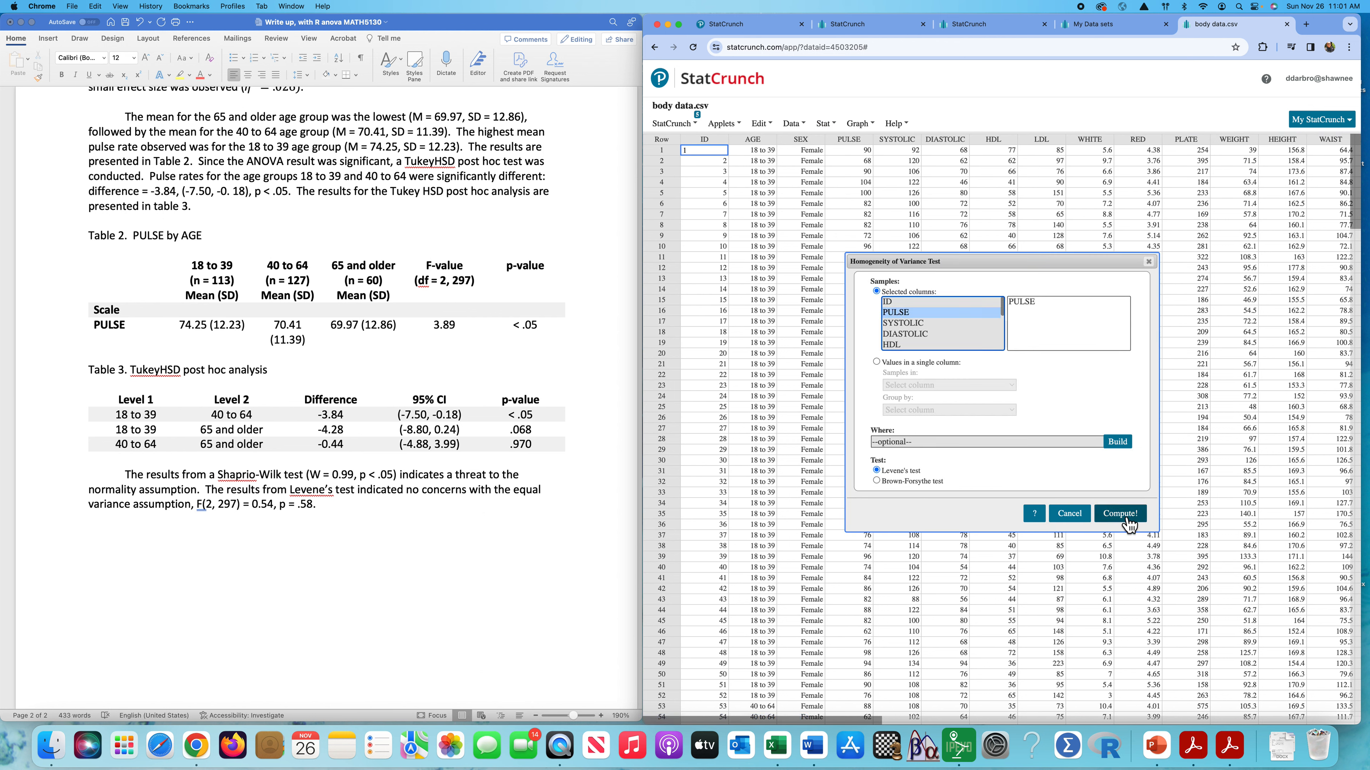
click(1120, 513)
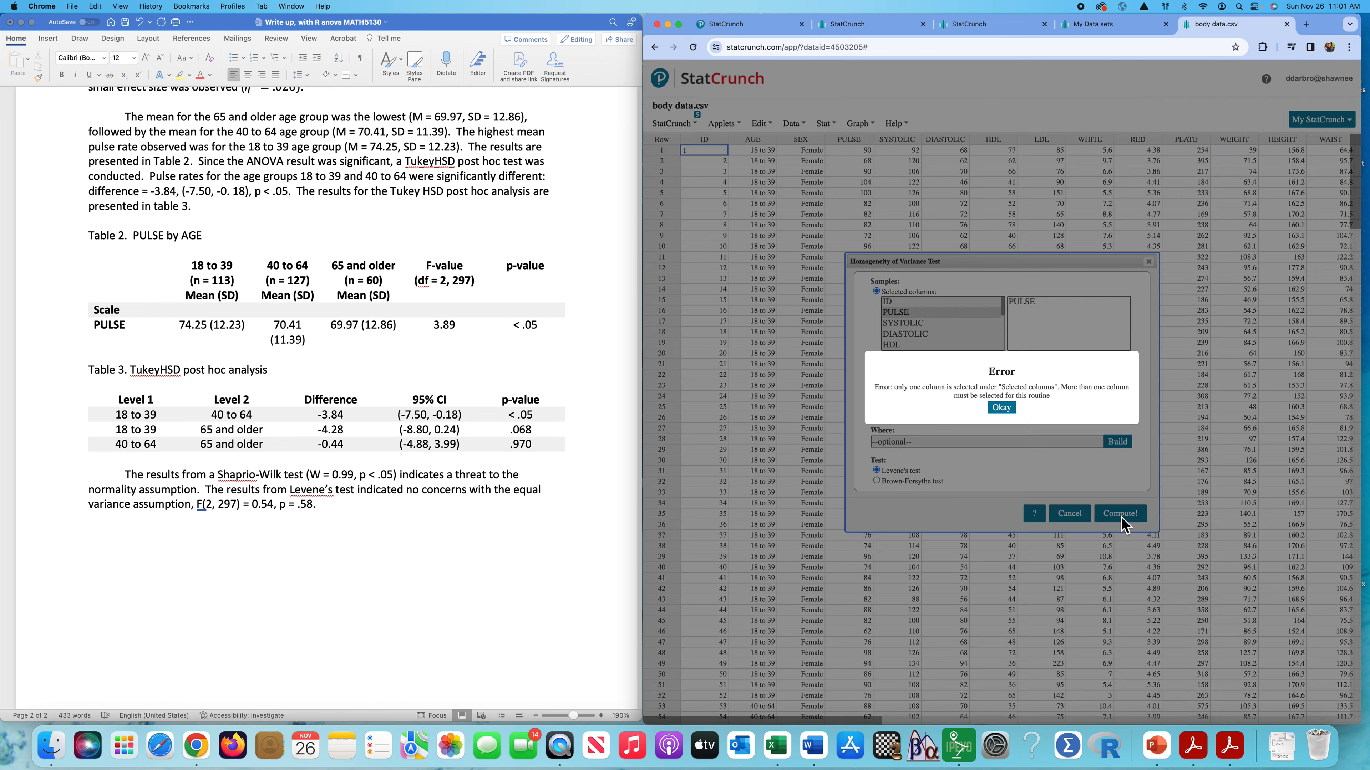
click(1001, 409)
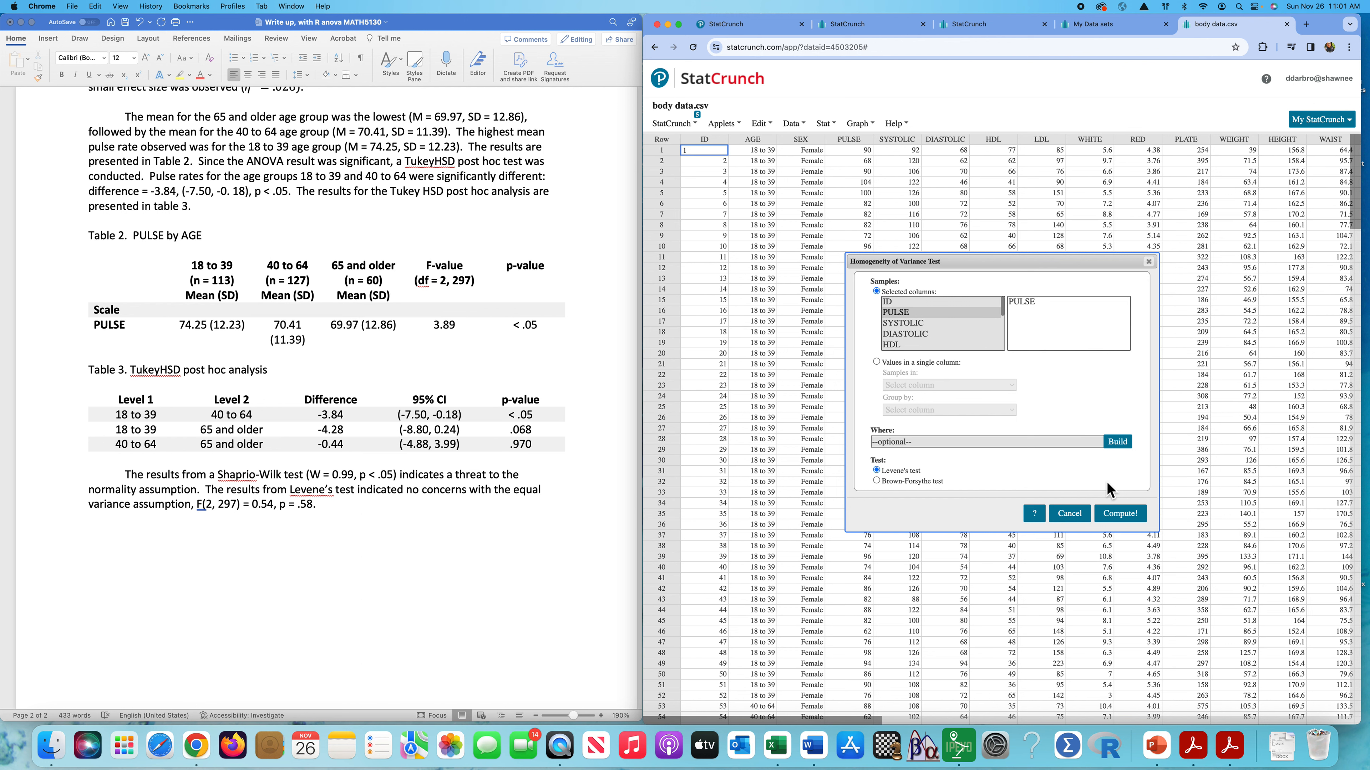
click(1124, 518)
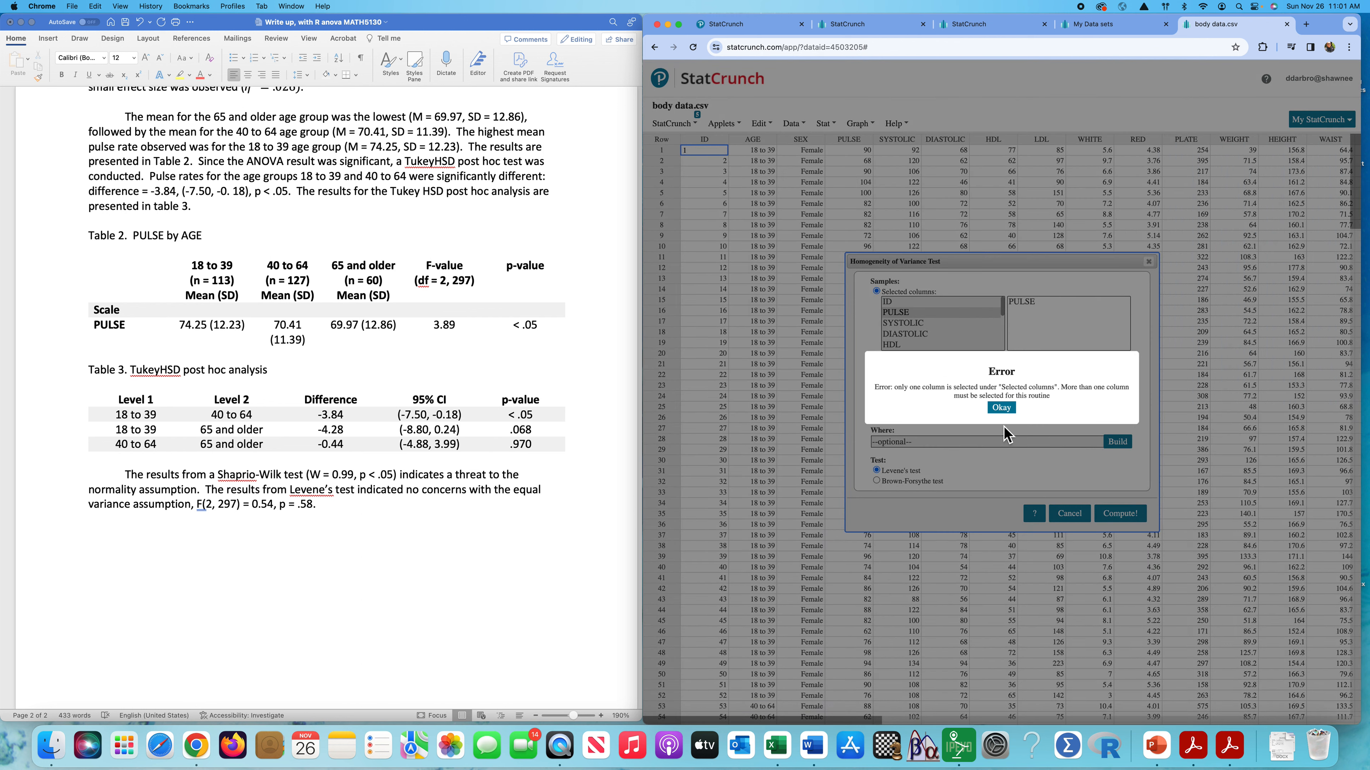
click(1001, 408)
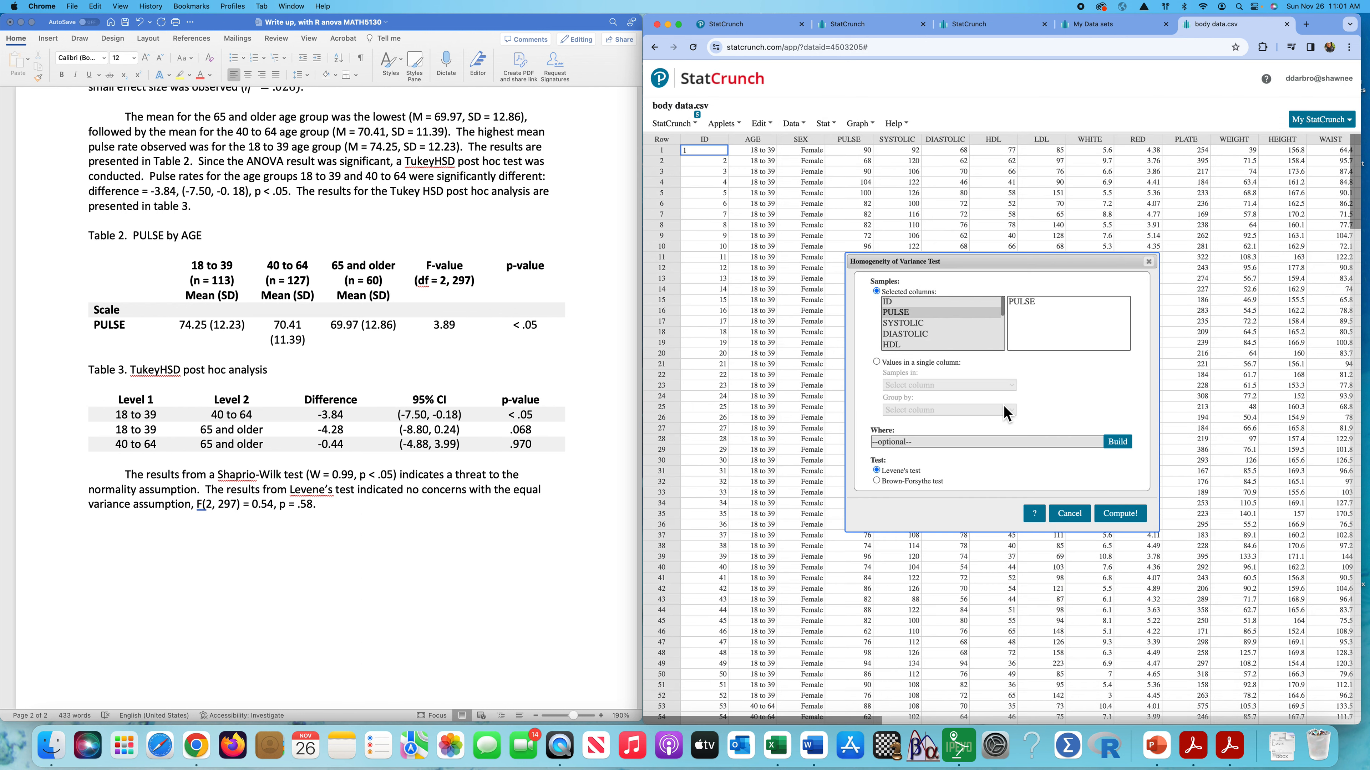
Compute Levene's test for PULSE values in a single column grouped by AGE, check it against the write-up, and close the results.
click(876, 362)
click(924, 385)
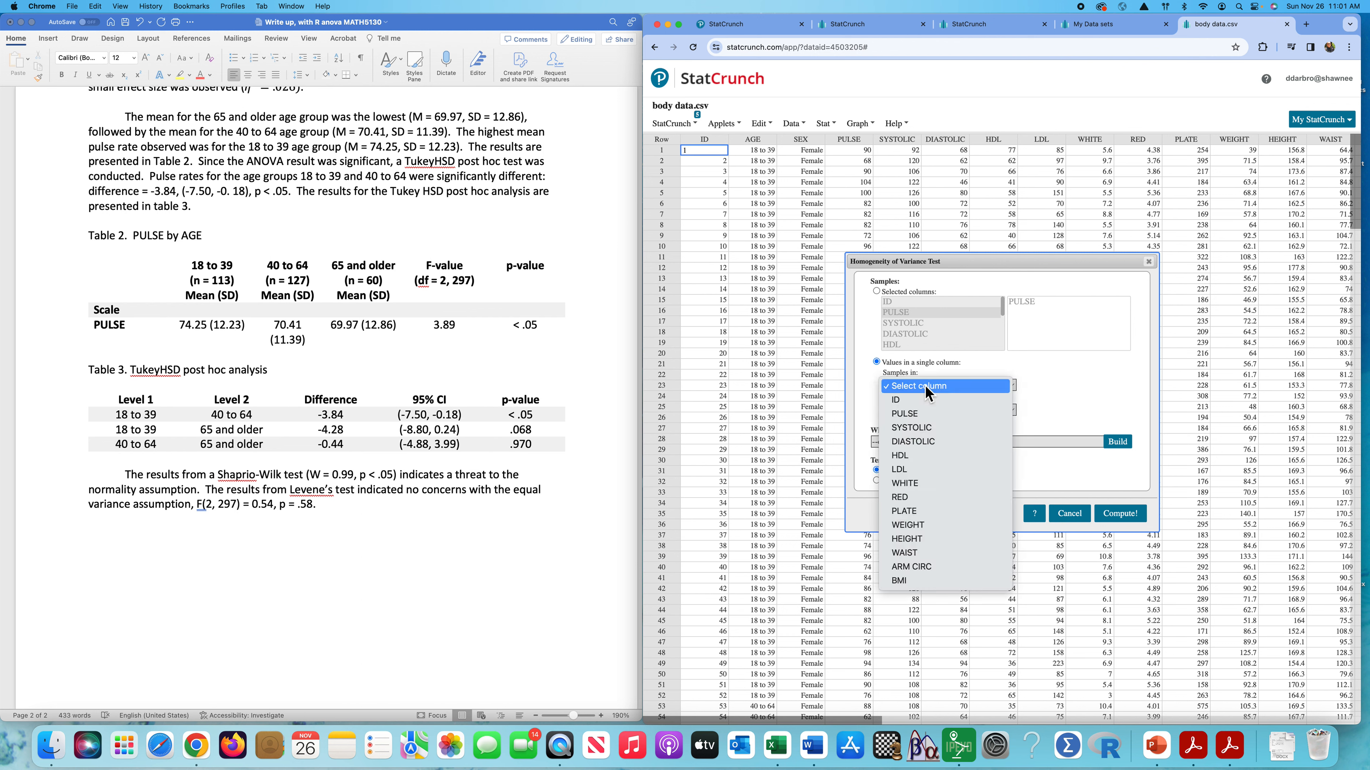
click(911, 413)
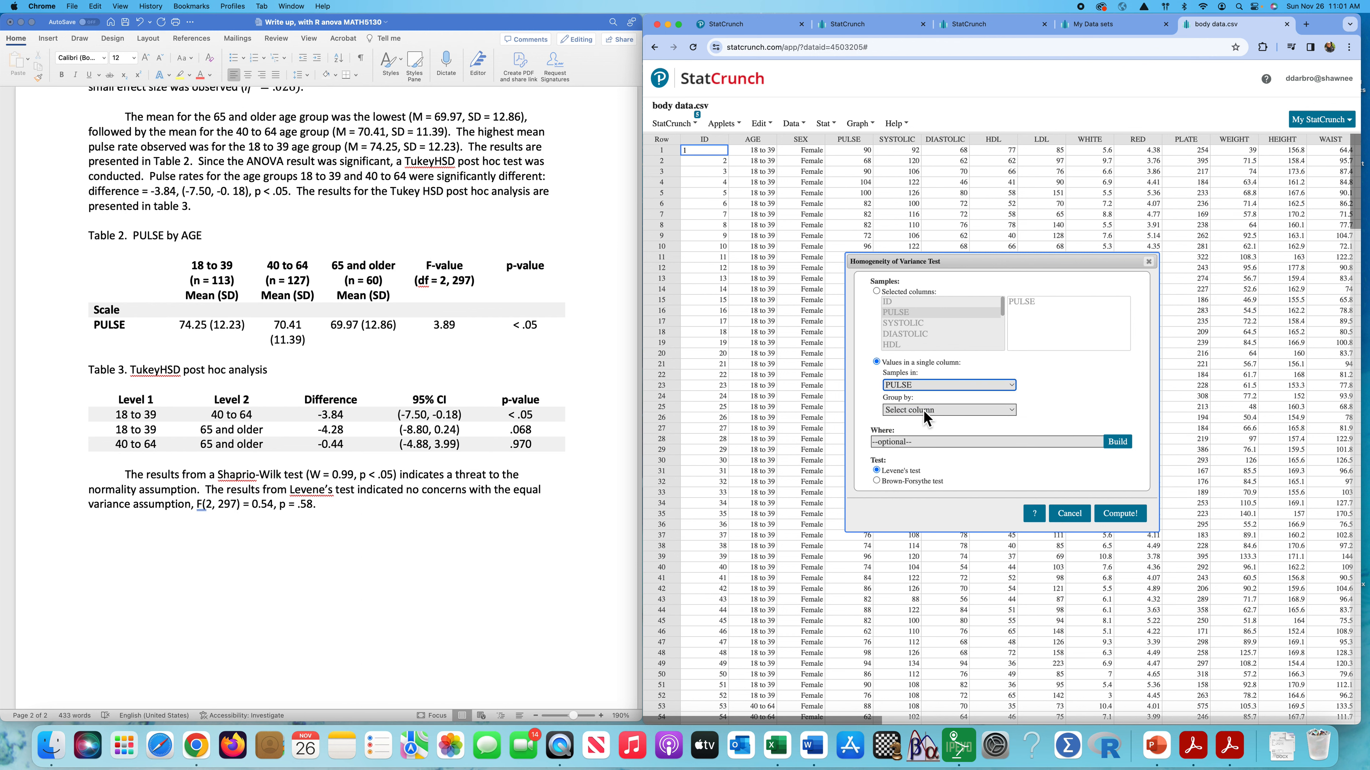
click(924, 410)
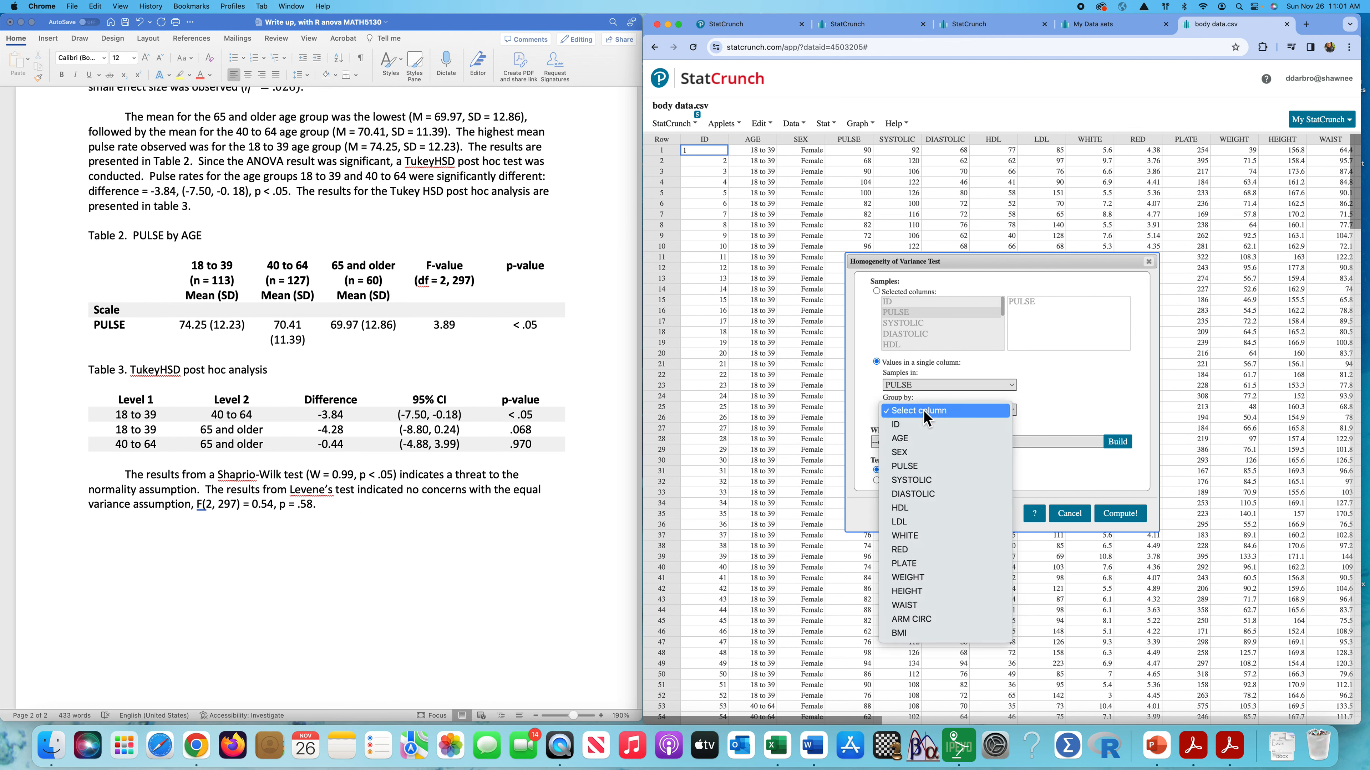
click(907, 442)
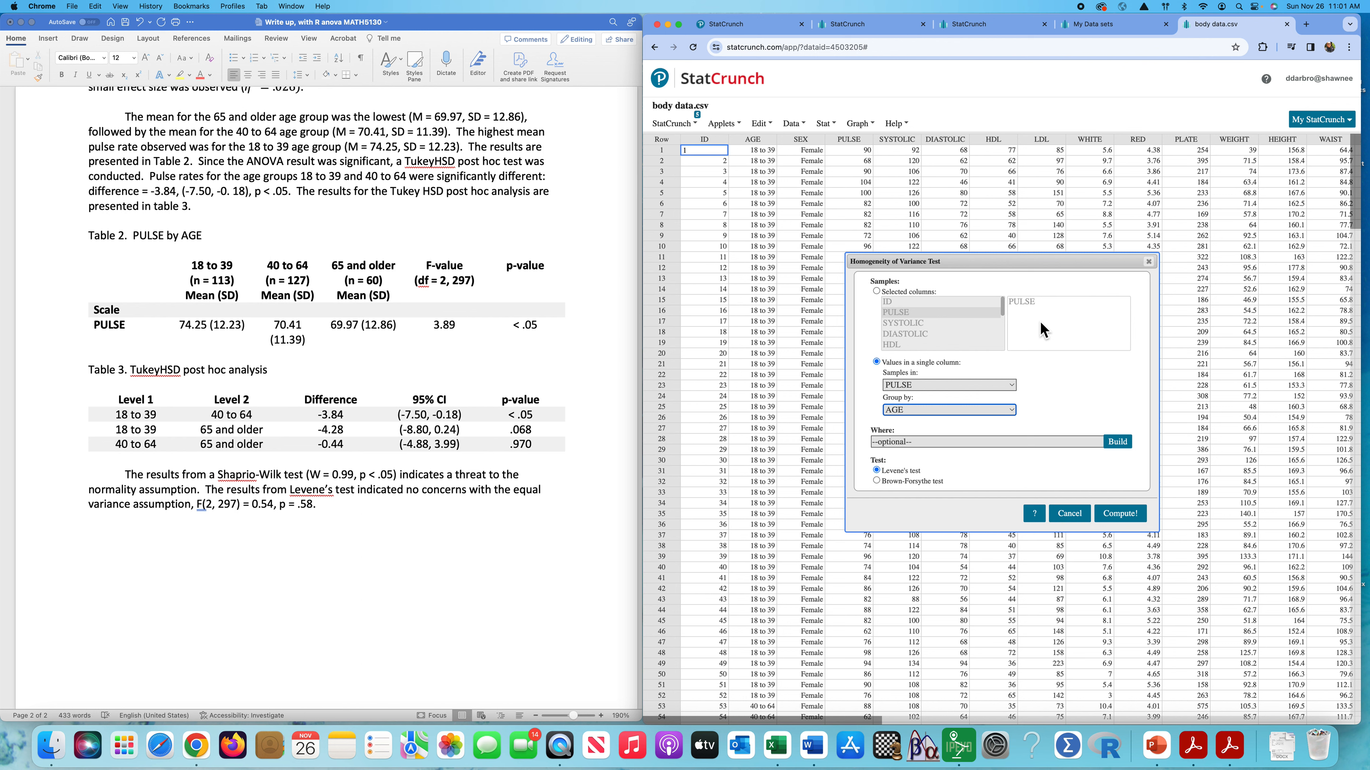
click(1121, 512)
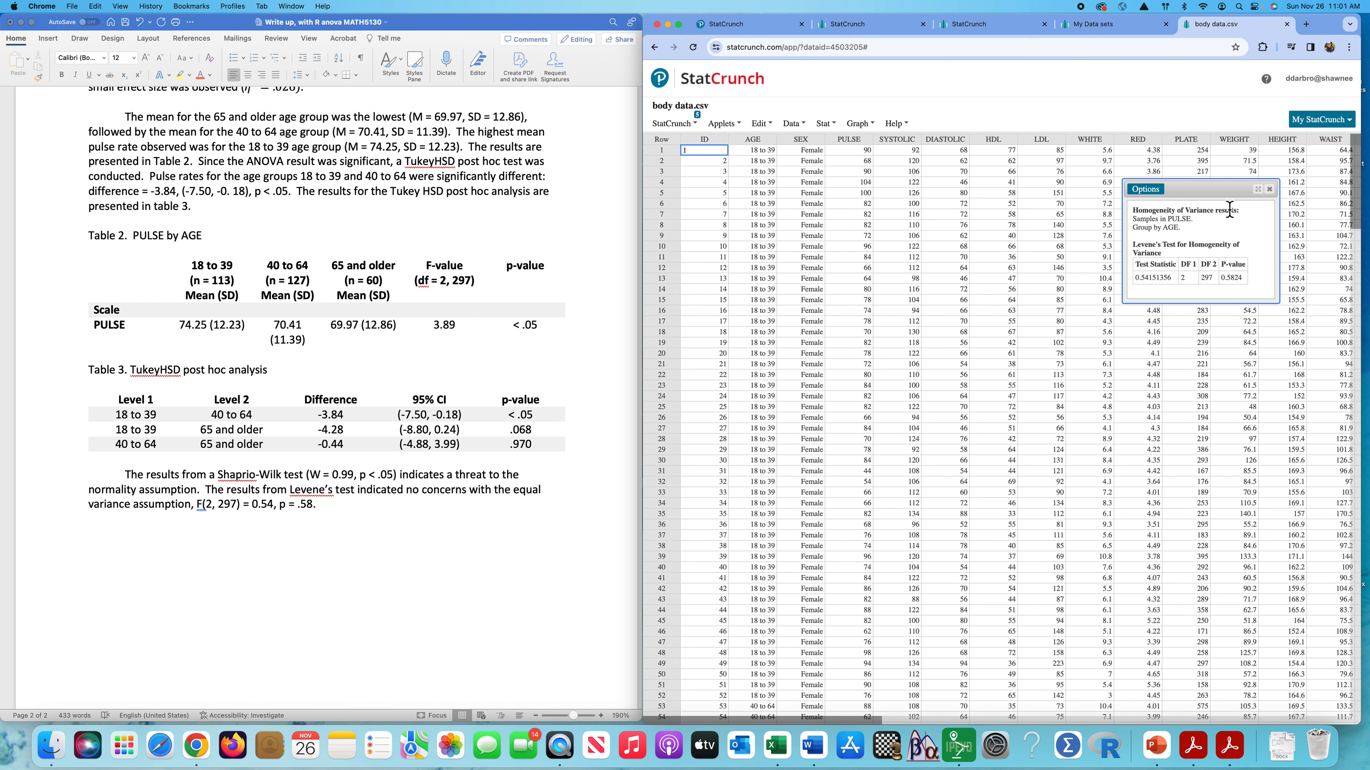
drag(1218, 193, 825, 193)
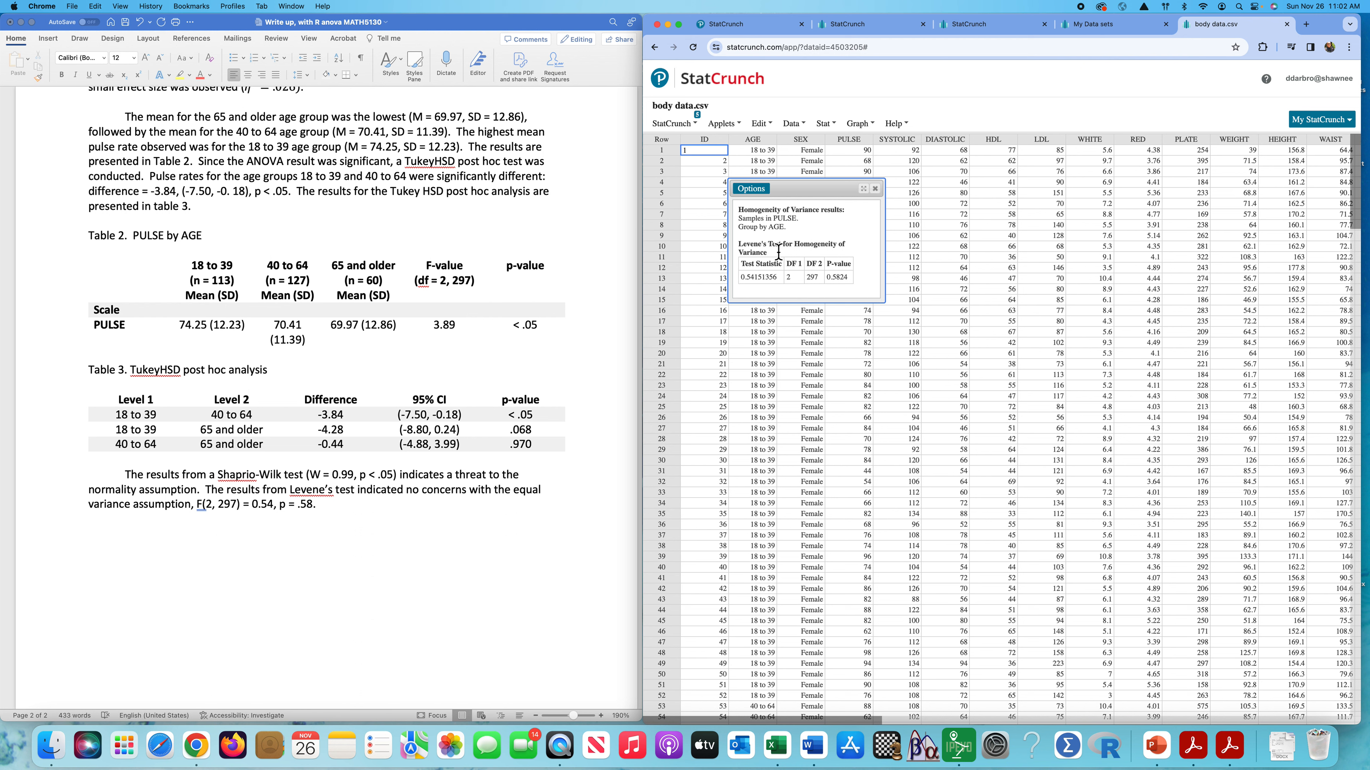
click(875, 188)
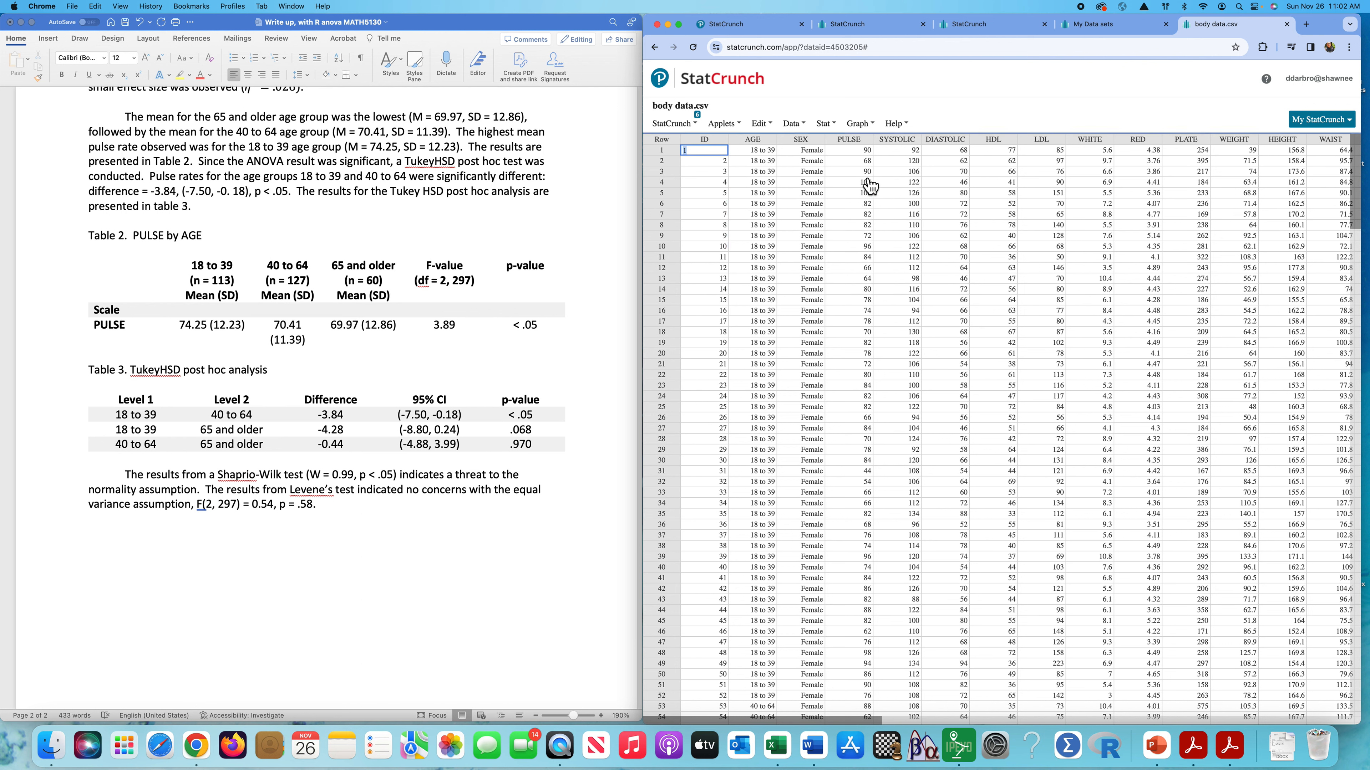
Run a one-sample t-test on PULSE with the Shapiro-Wilk normality test, check the normality p-value, and close the results.
click(835, 125)
mouse_move(840, 192)
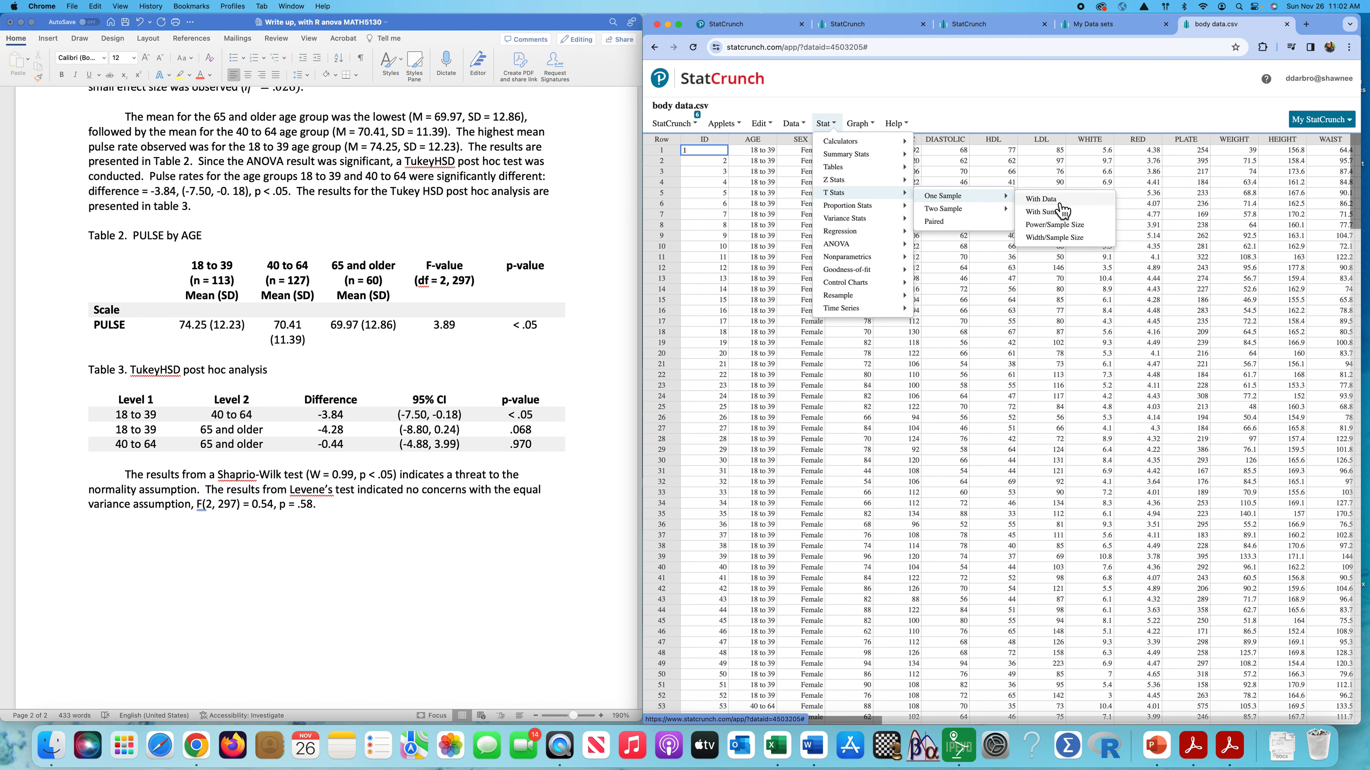
click(1044, 200)
click(906, 142)
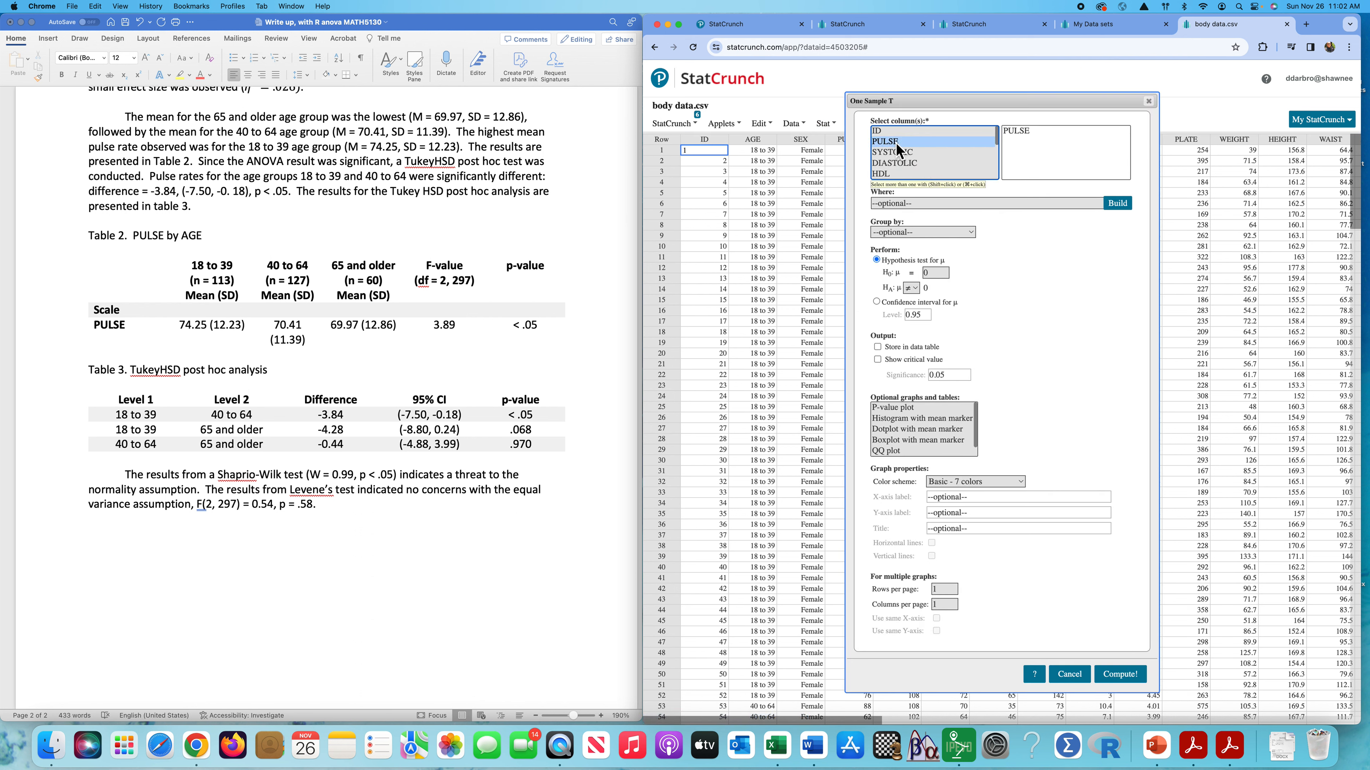
scroll(910, 444, down, 1)
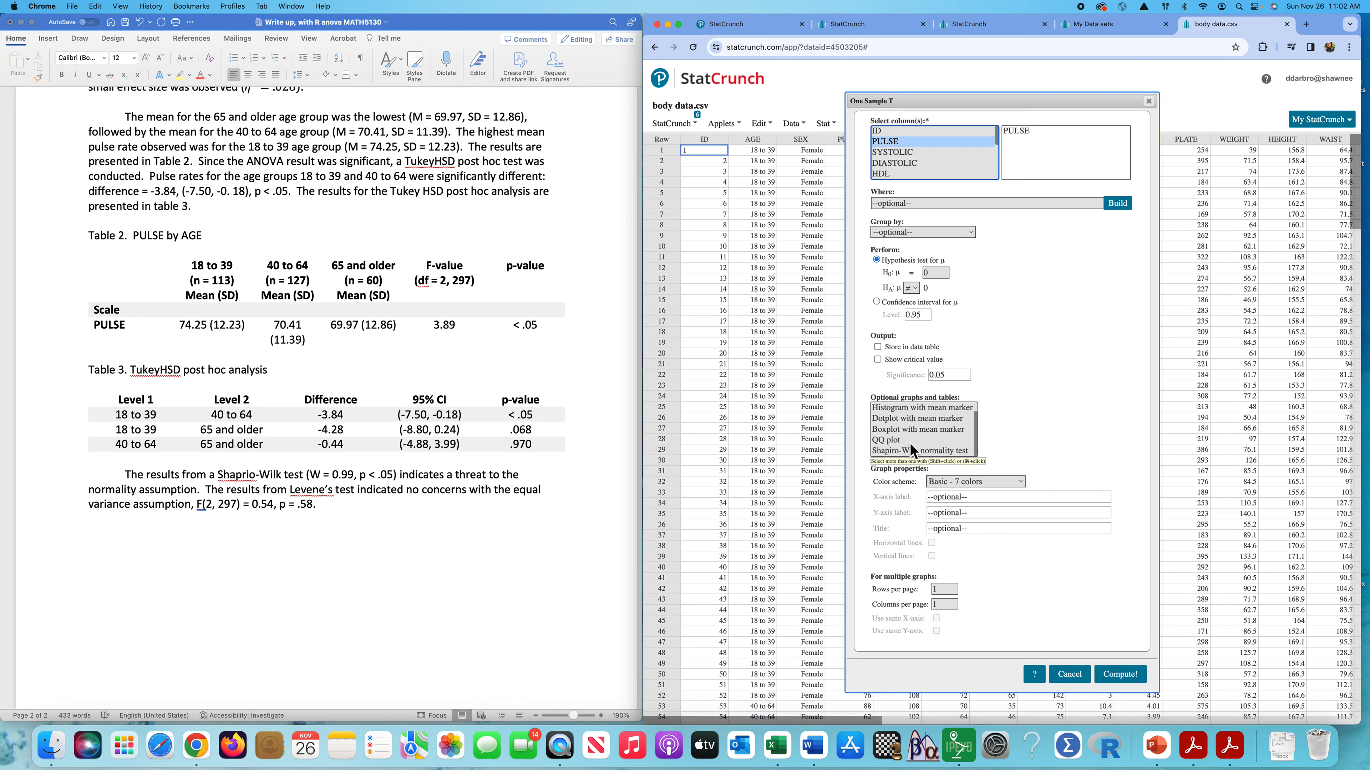
click(934, 452)
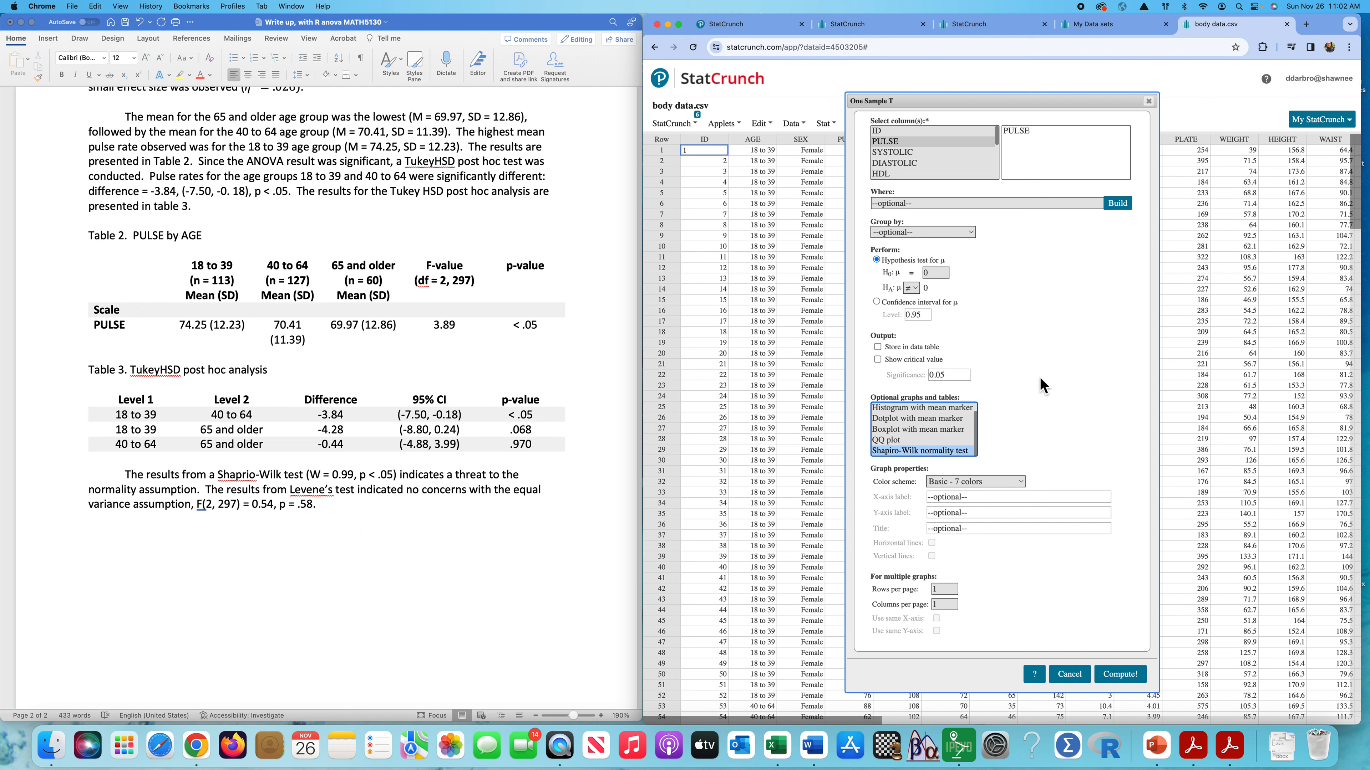
click(1120, 674)
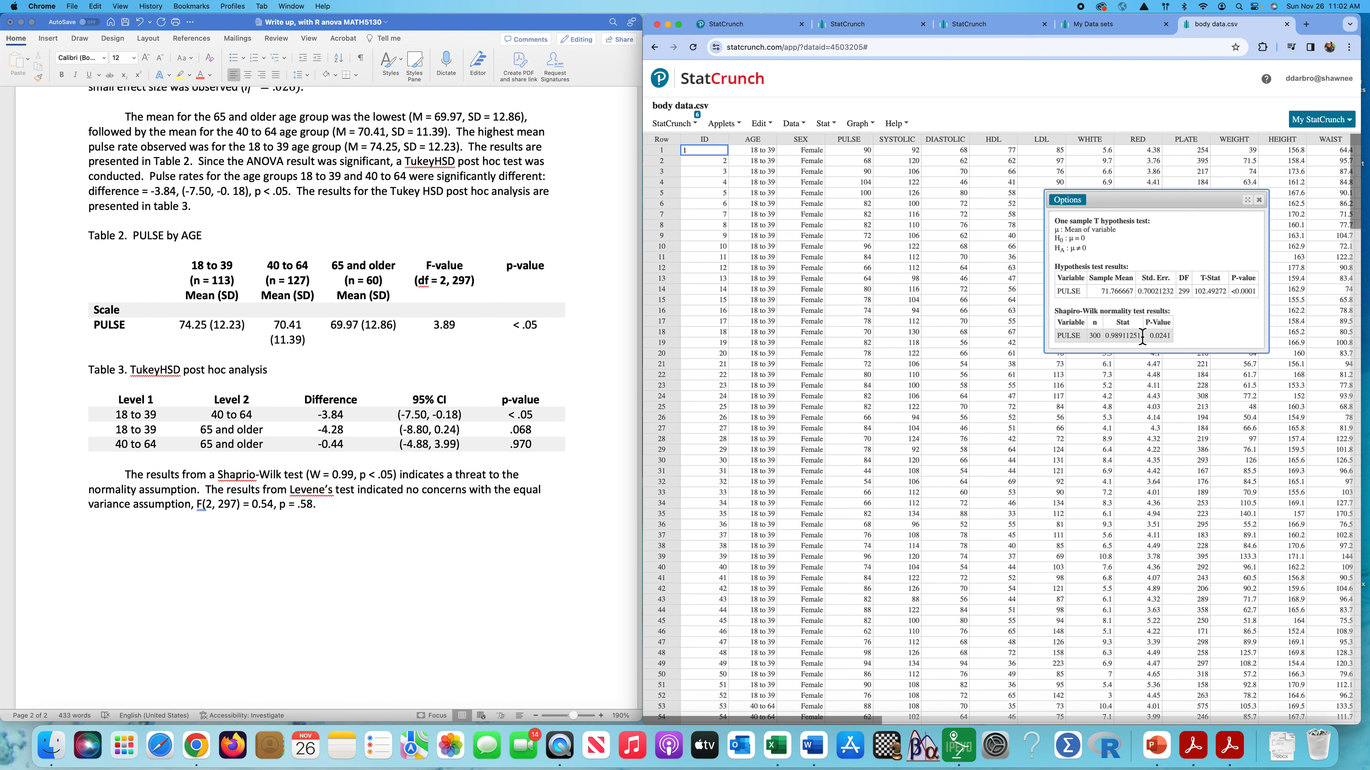
double_click(1159, 335)
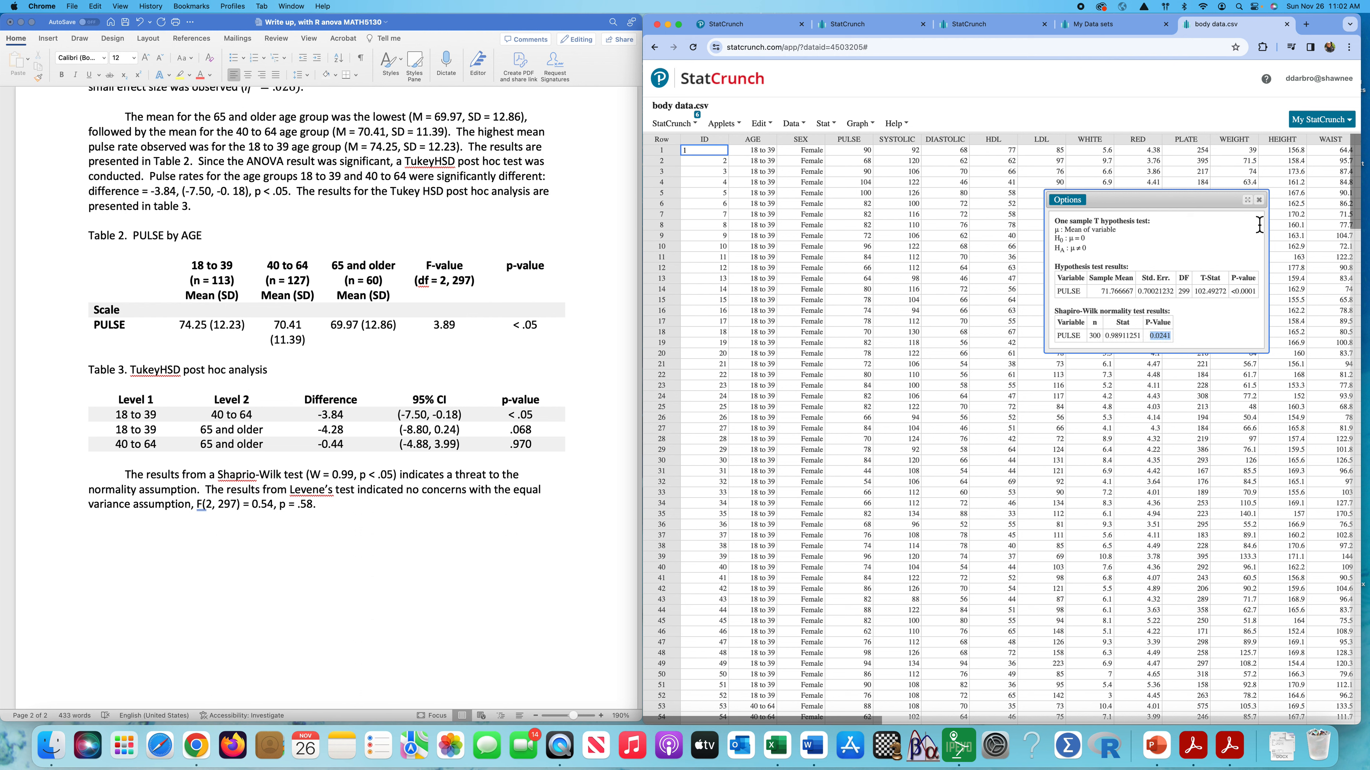
click(1260, 201)
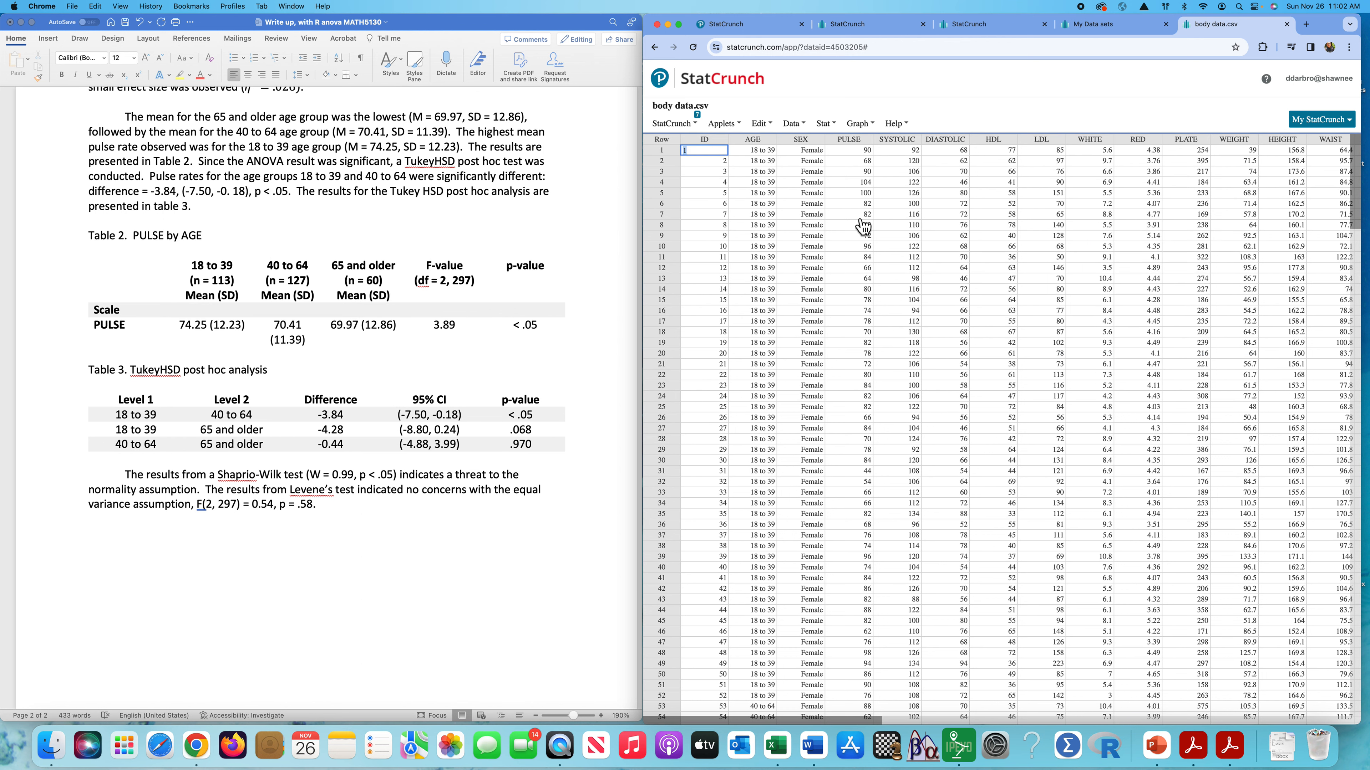
Review the Word write-up's opening paragraph, Table 1 descriptive statistics, and the PULSE histogram and boxplot in Graph 1.
scroll(419, 284, up, 3)
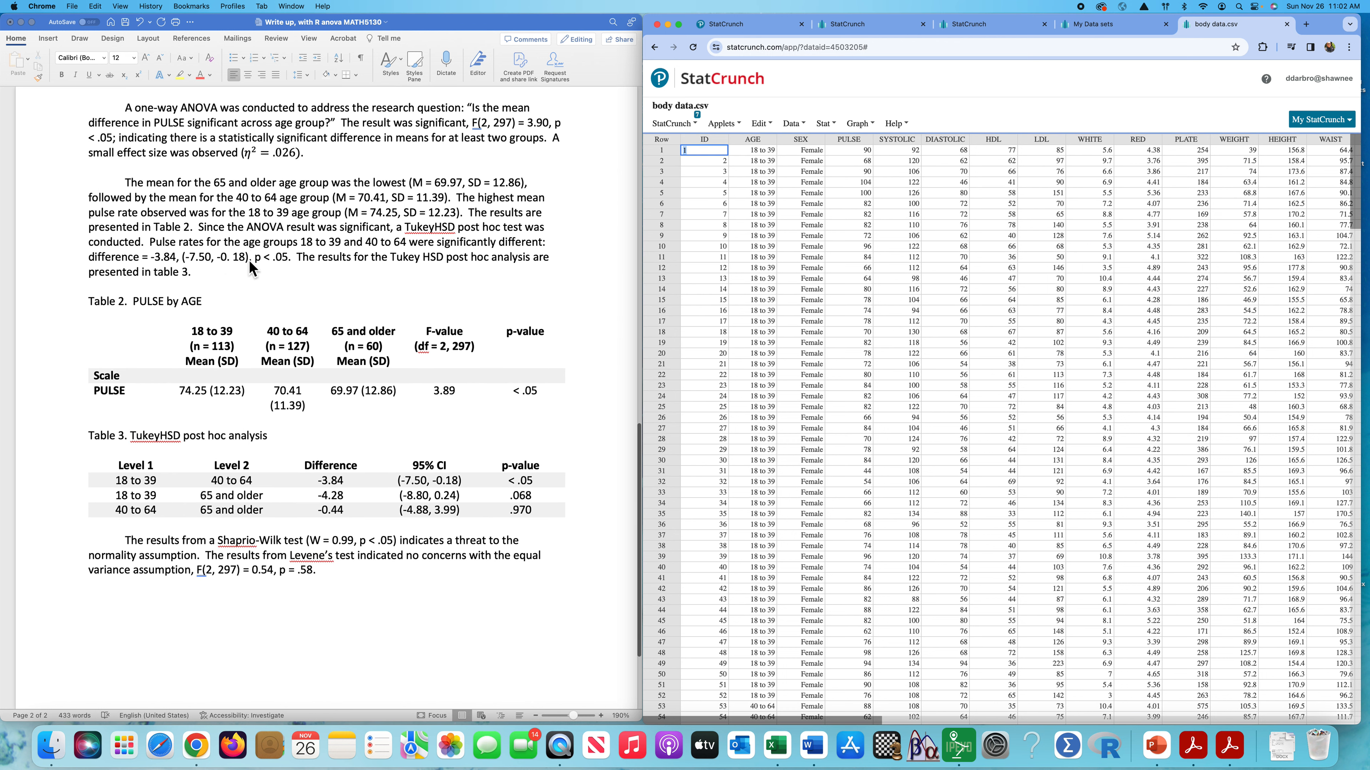
scroll(415, 269, down, 2)
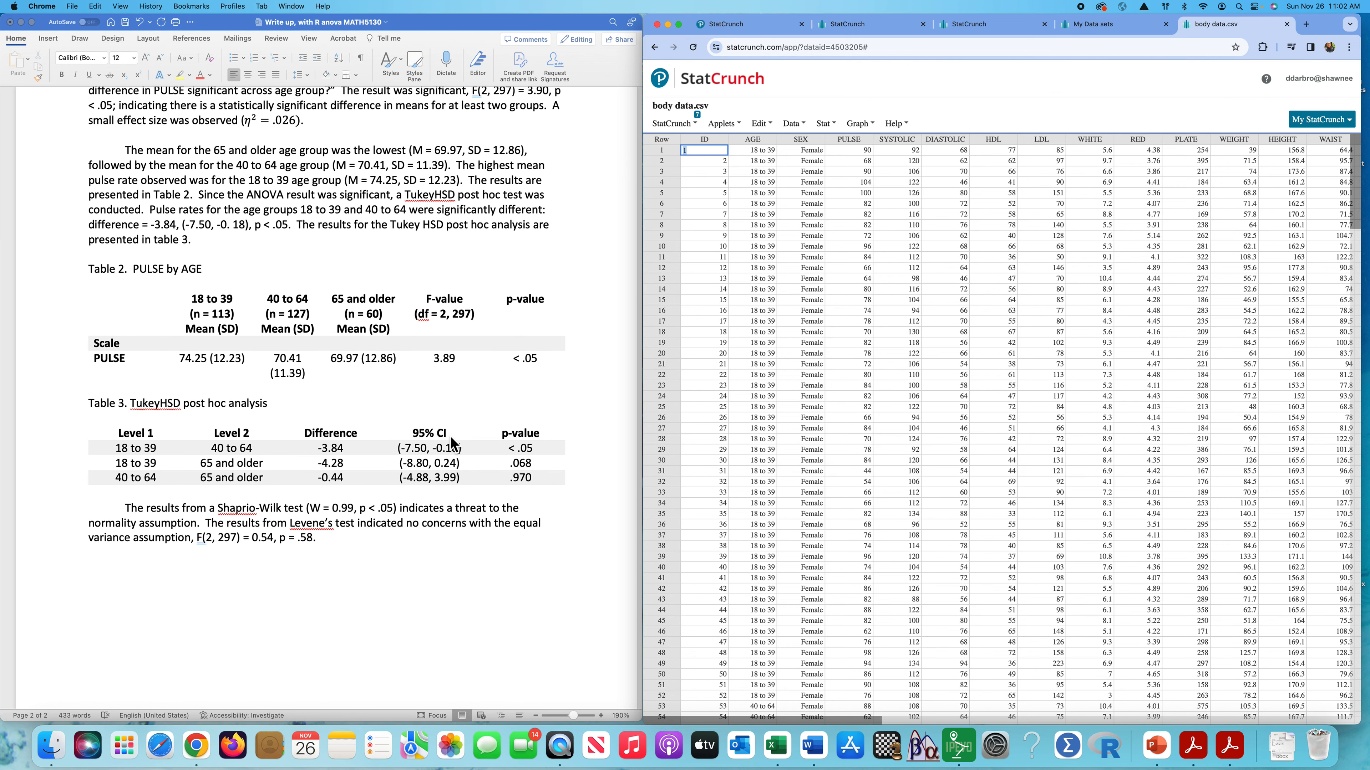
scroll(448, 464, up, 1)
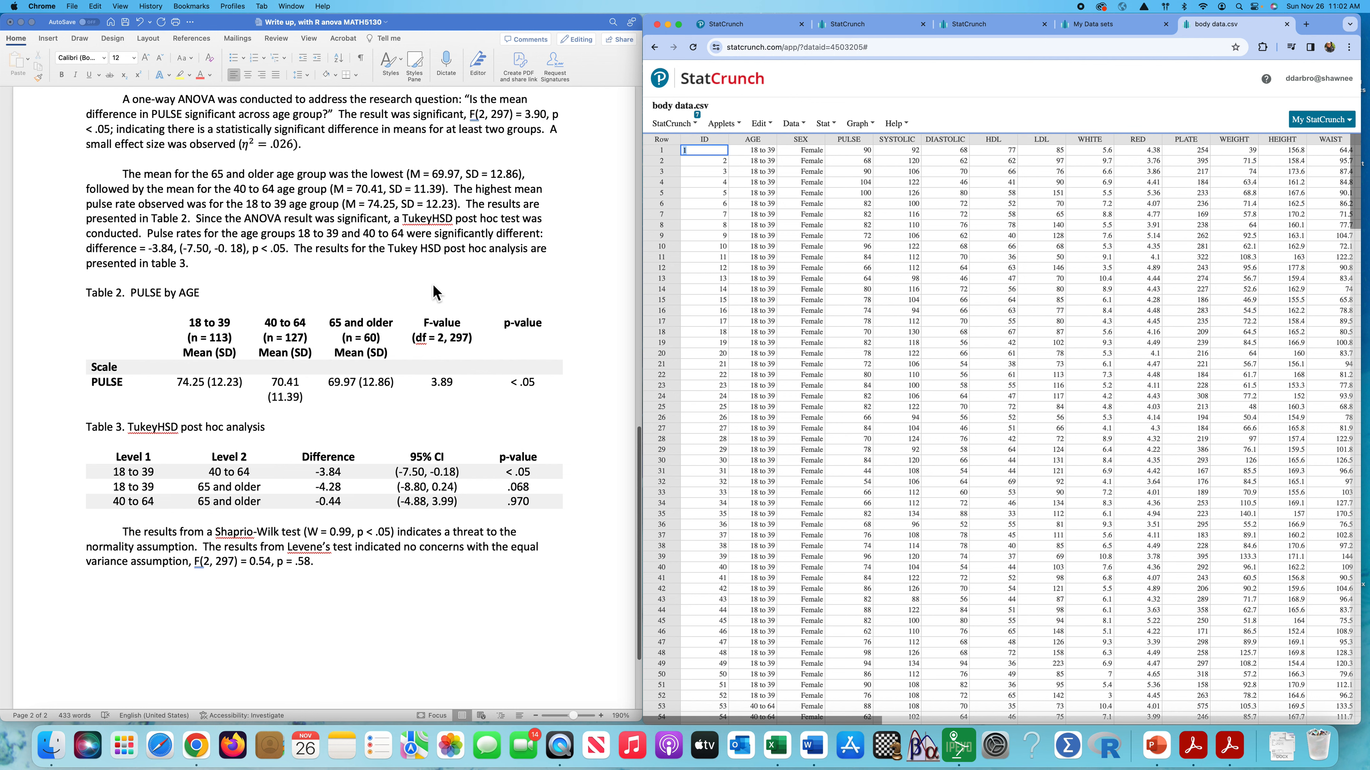
scroll(477, 206, up, 10)
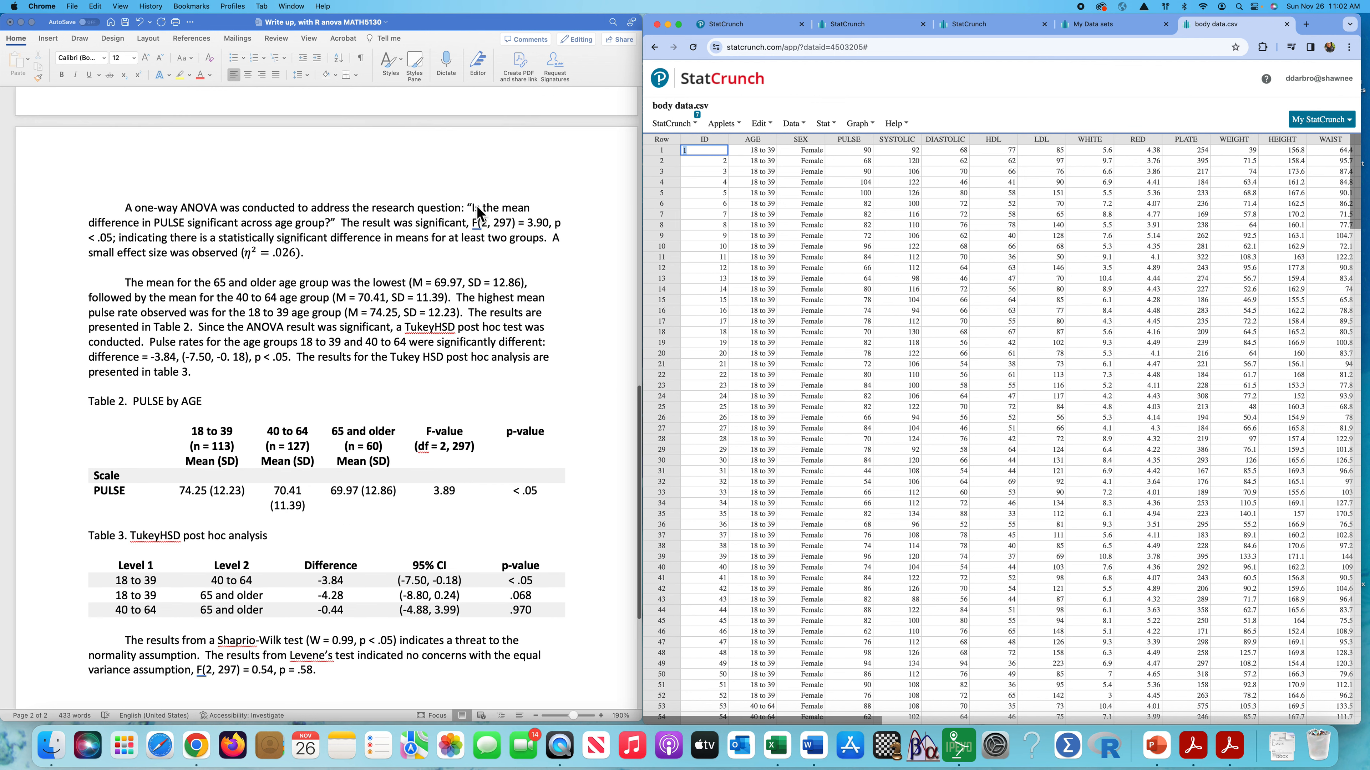
scroll(478, 213, up, 10)
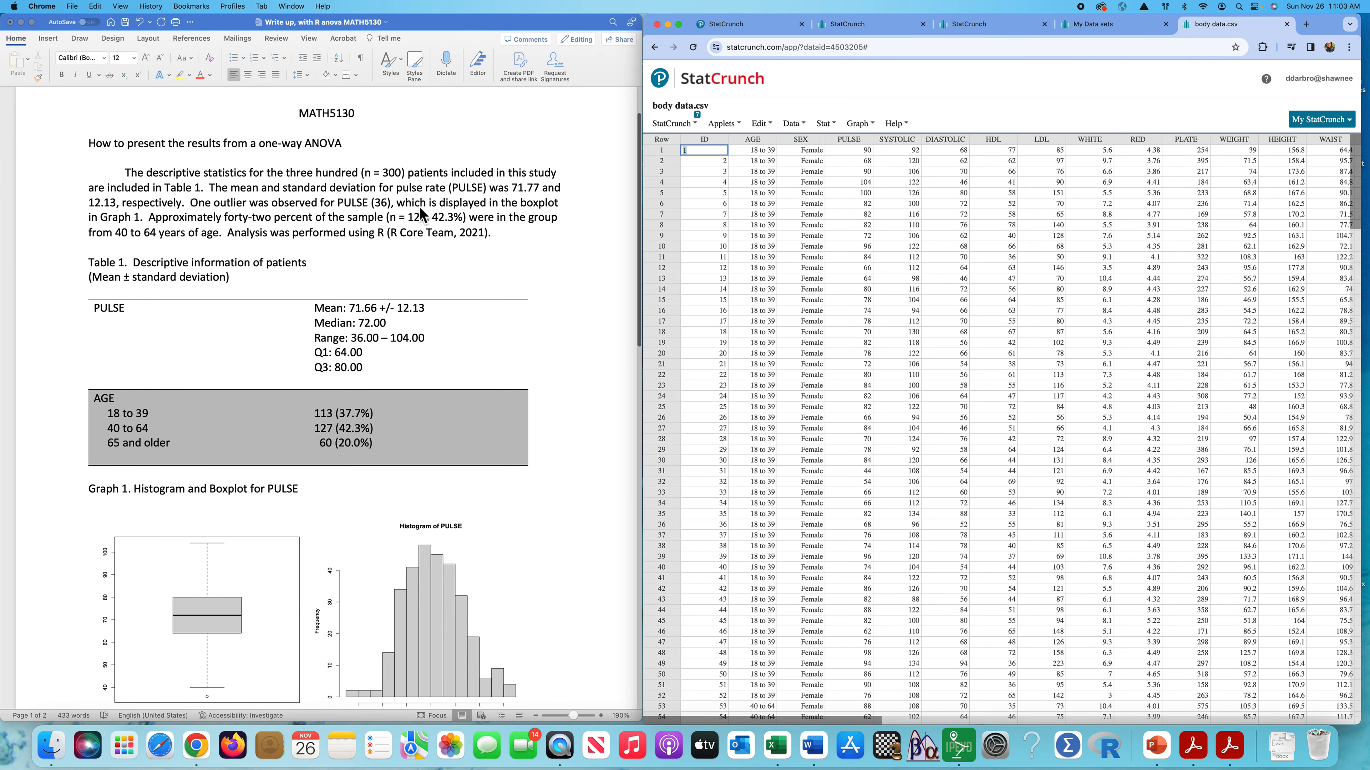
scroll(420, 210, down, 1)
scroll(420, 212, down, 1)
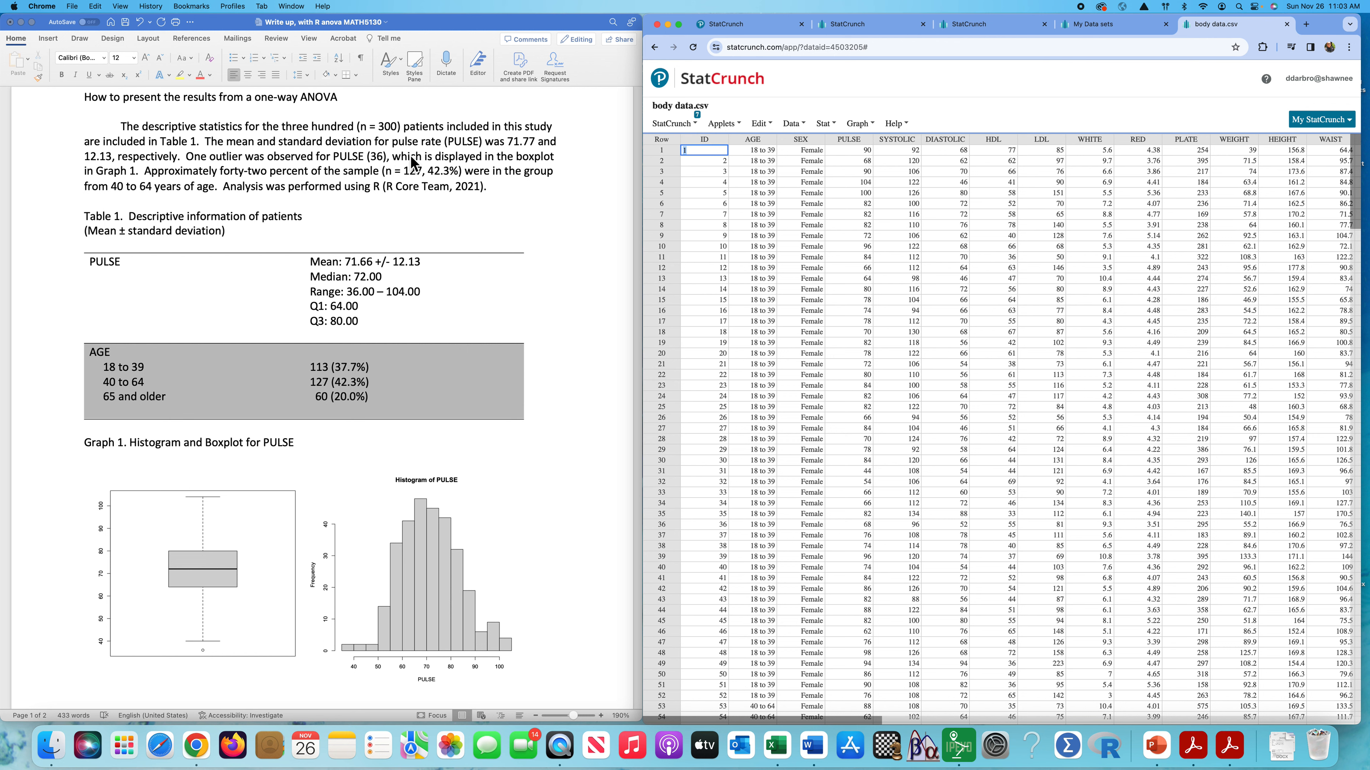
scroll(331, 272, down, 2)
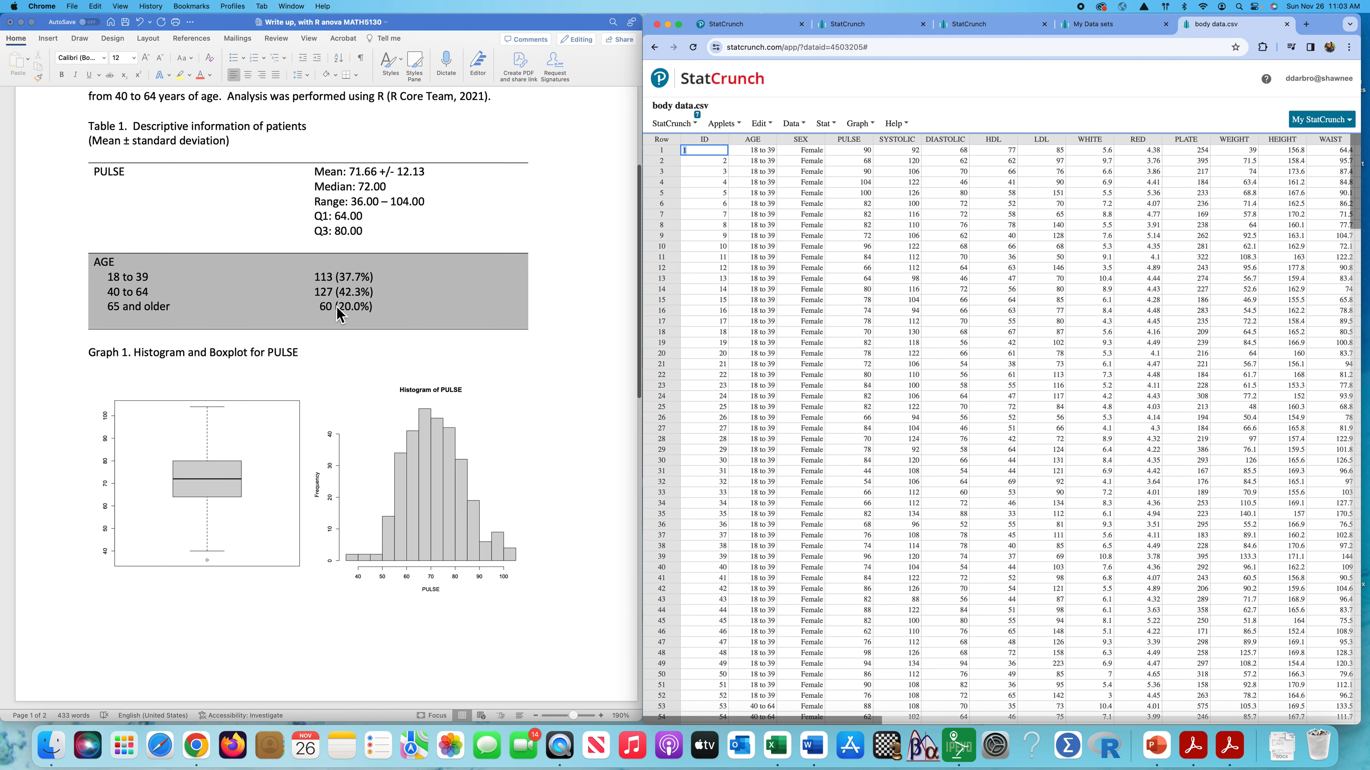
scroll(377, 265, down, 3)
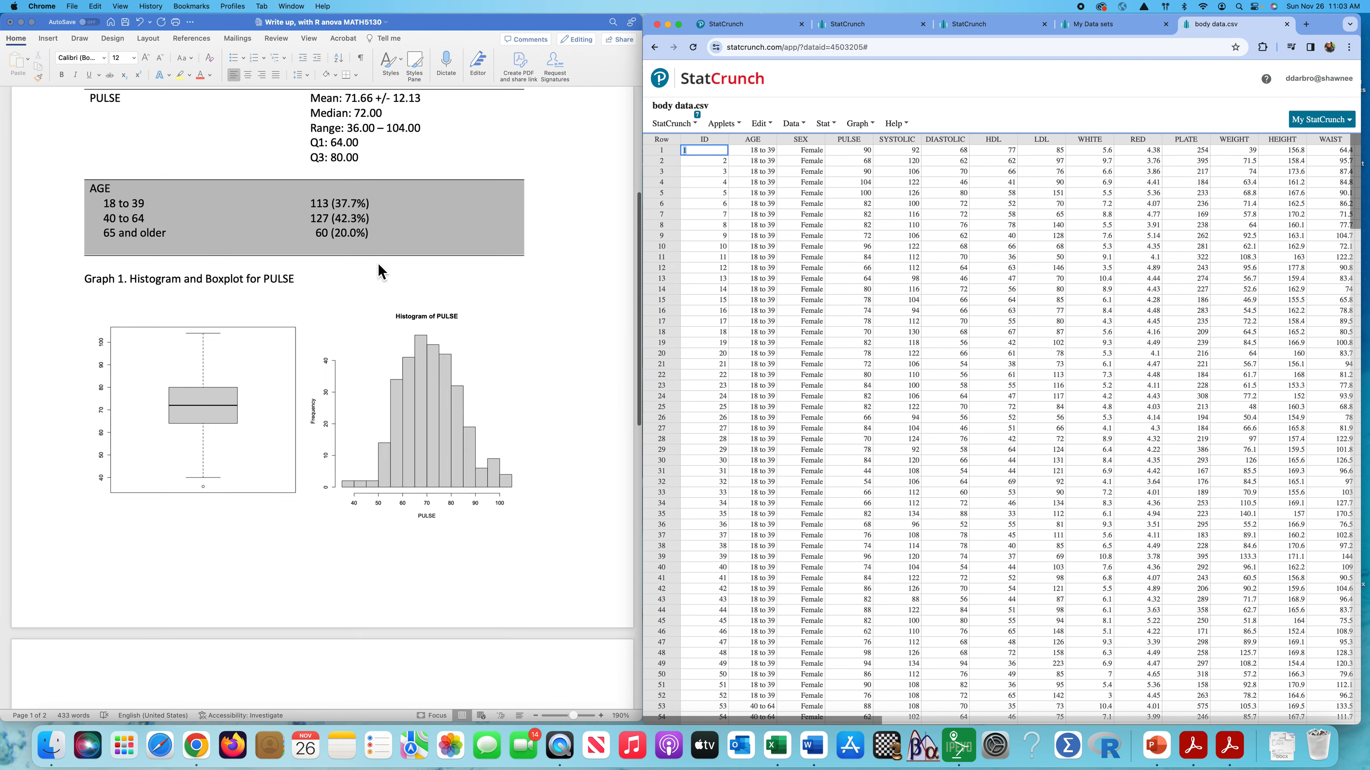
scroll(381, 270, down, 4)
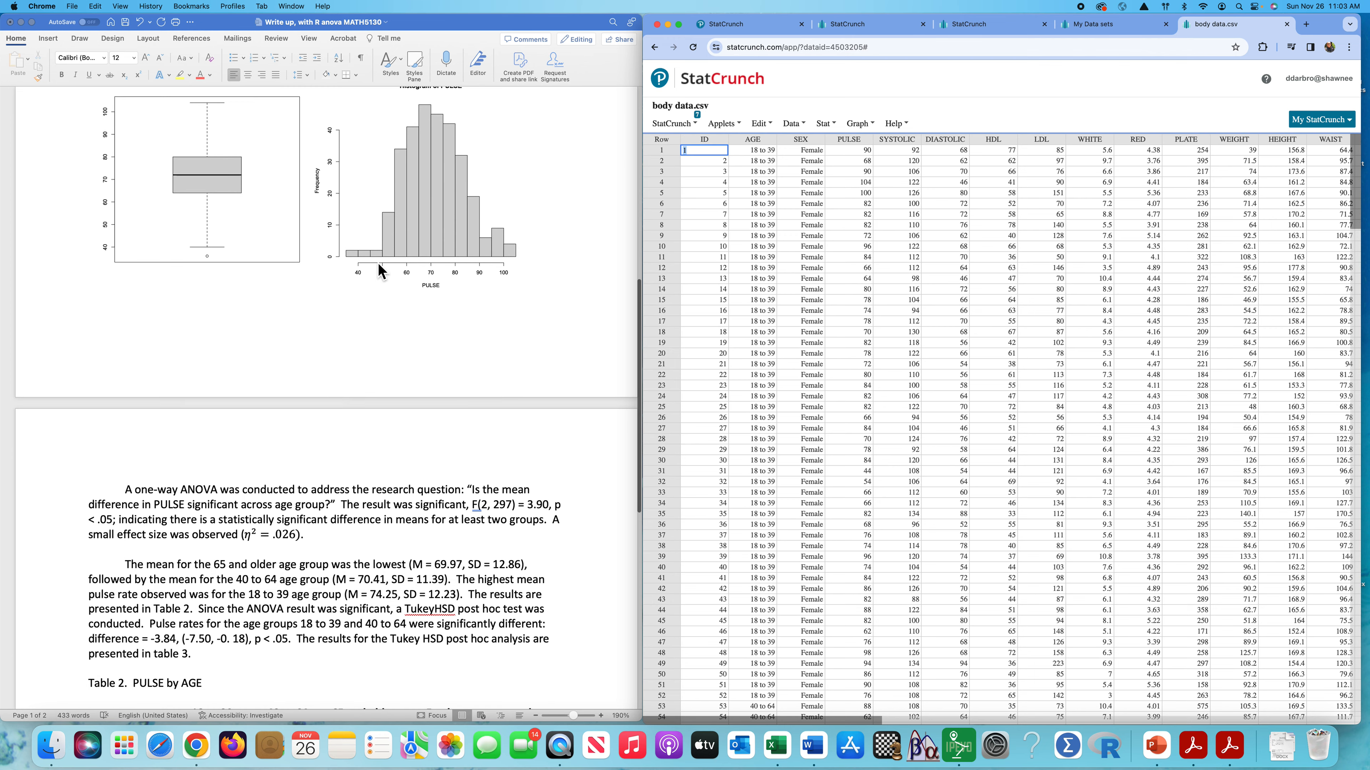
Review the write-up's one-way ANOVA and post hoc paragraphs, Tables 2 and 3, and the assumption test results.
scroll(378, 264, down, 7)
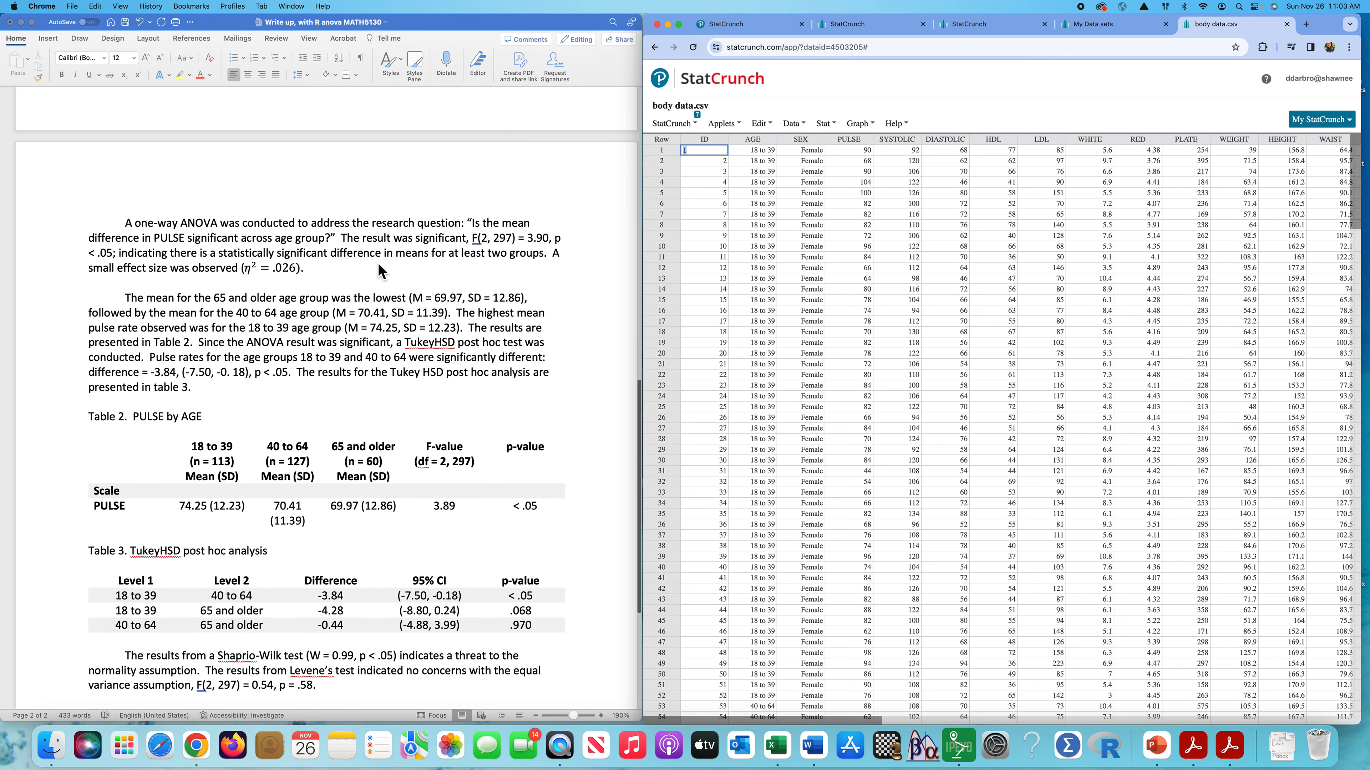
scroll(381, 270, down, 1)
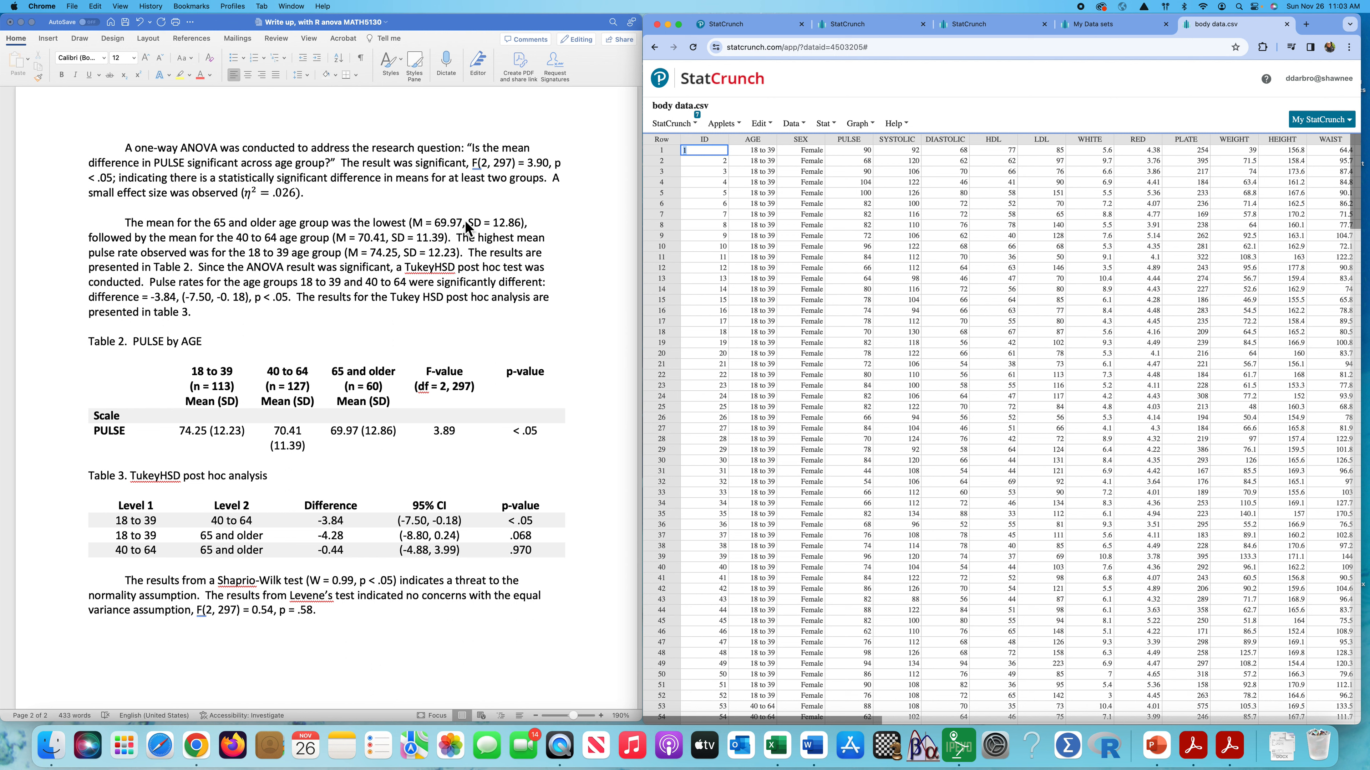
scroll(465, 222, up, 5)
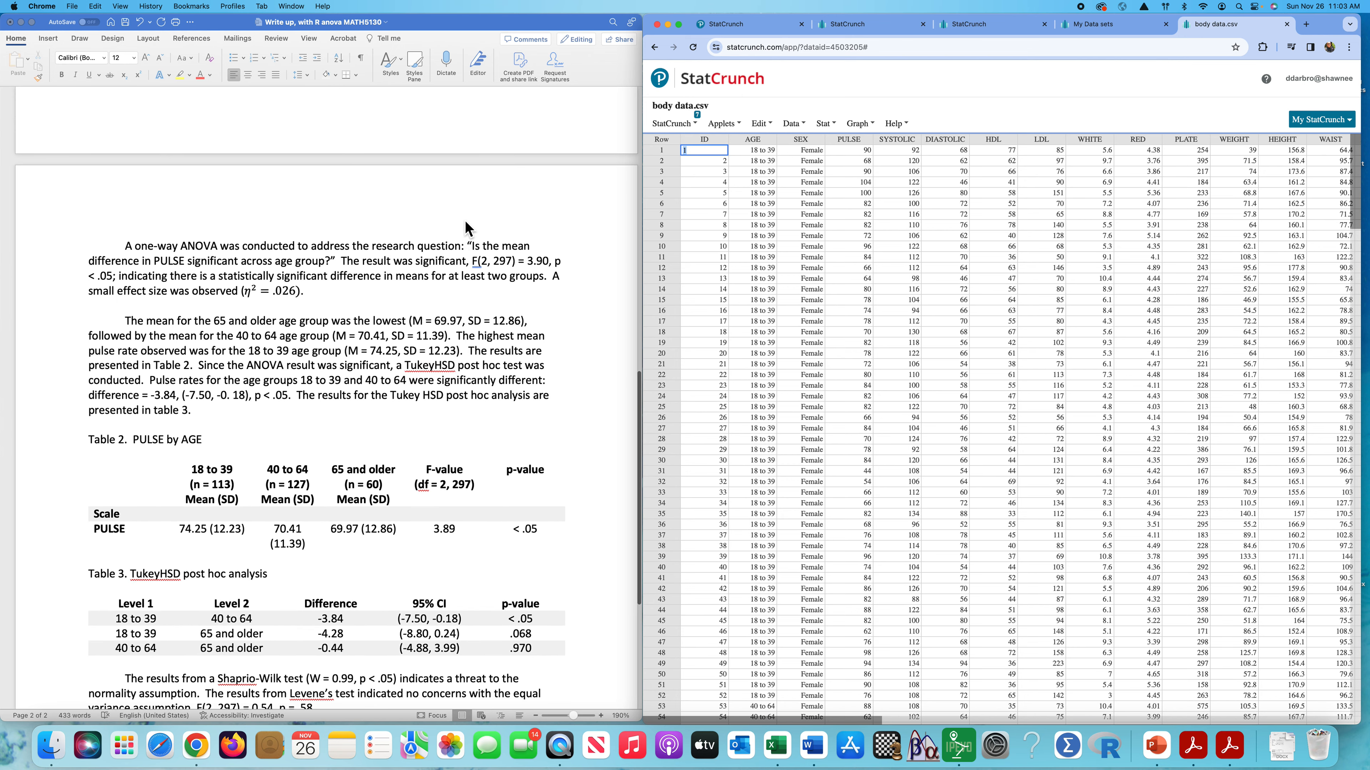
scroll(389, 324, down, 4)
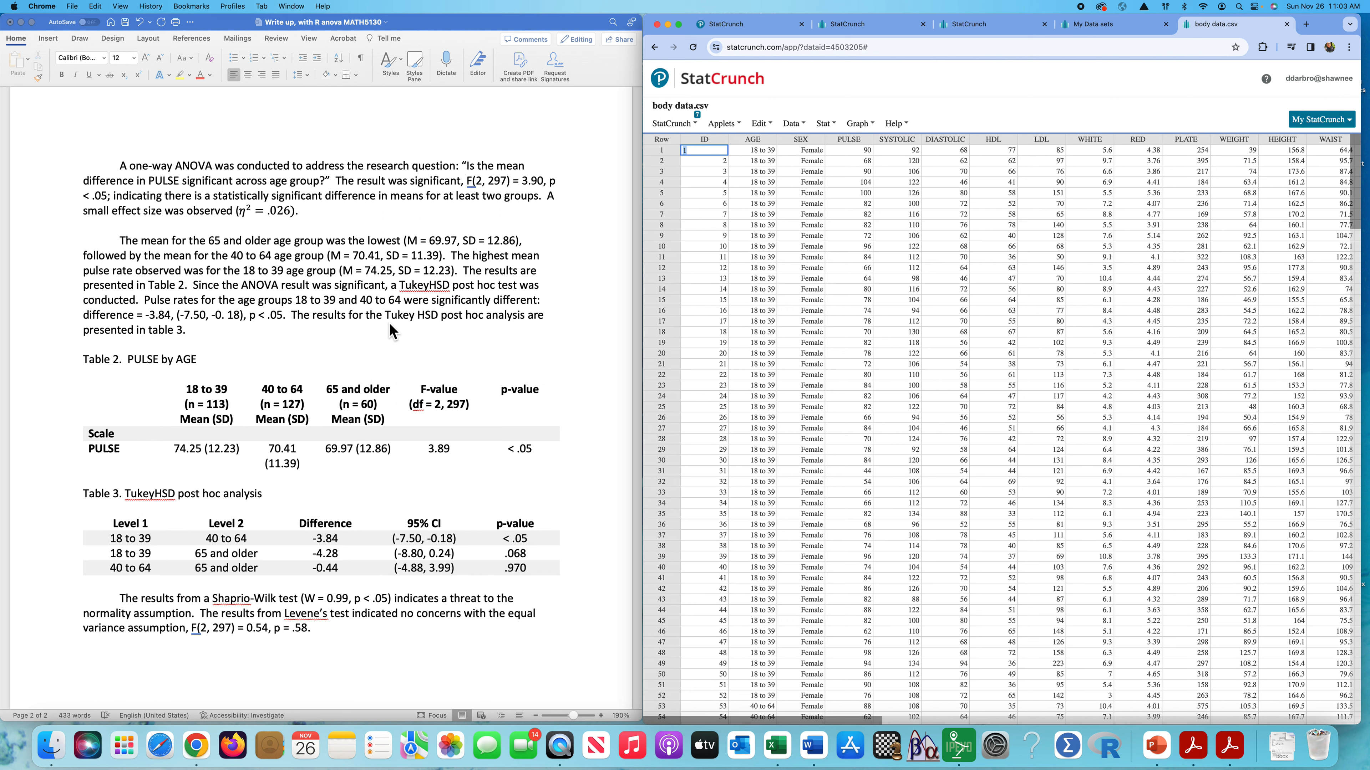
double_click(234, 316)
click(370, 308)
scroll(395, 275, up, 2)
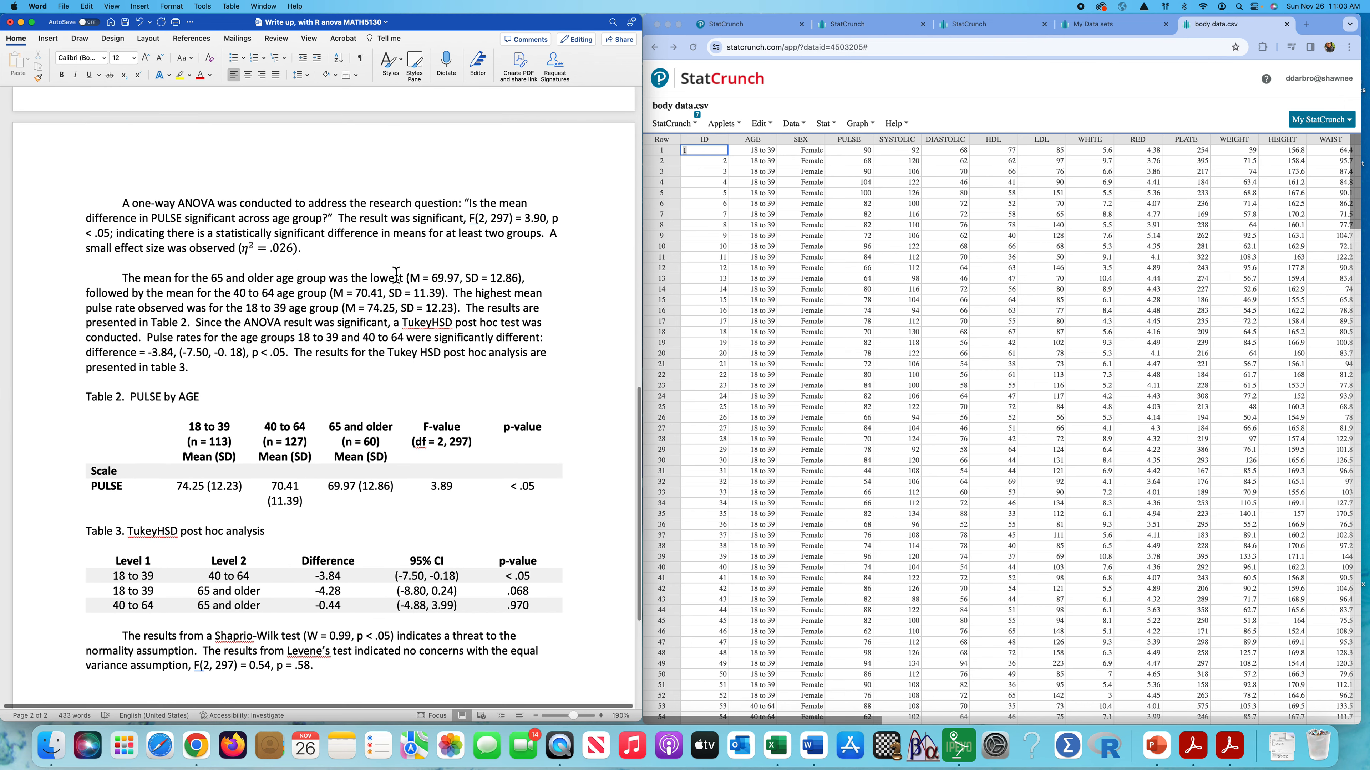